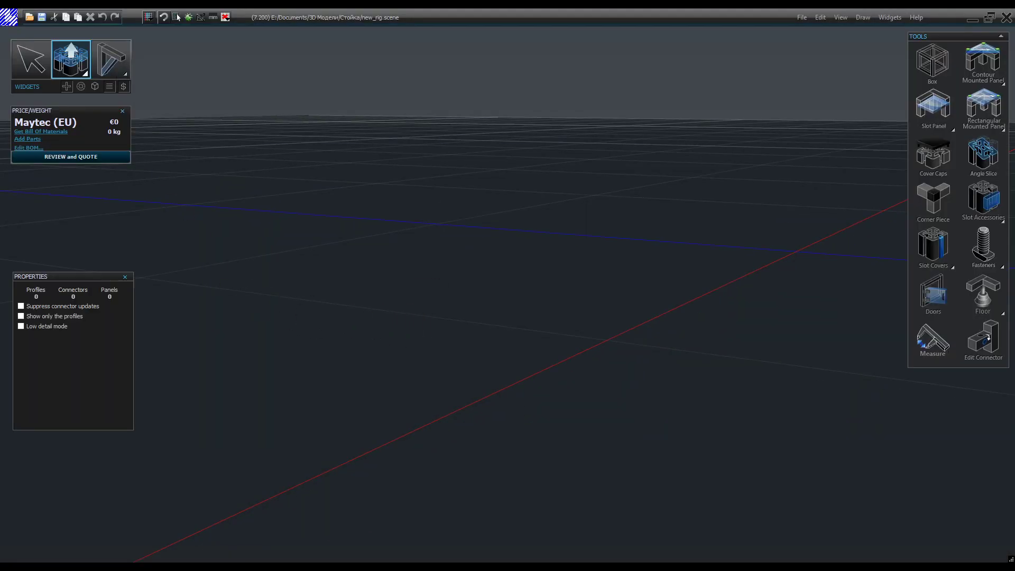
# Draw a 40x80, 6E, LP profile about 1350 mm long along the red axis and rotate it onto its narrow side
pyautogui.click(85, 74)
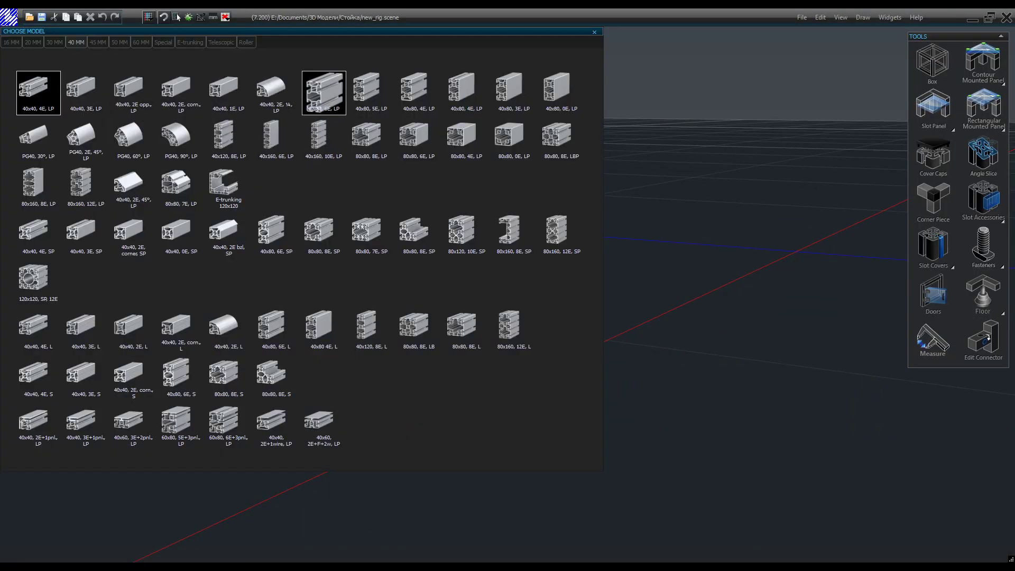
pyautogui.click(323, 92)
pyautogui.moveTo(302, 390); pyautogui.dragTo(652, 268)
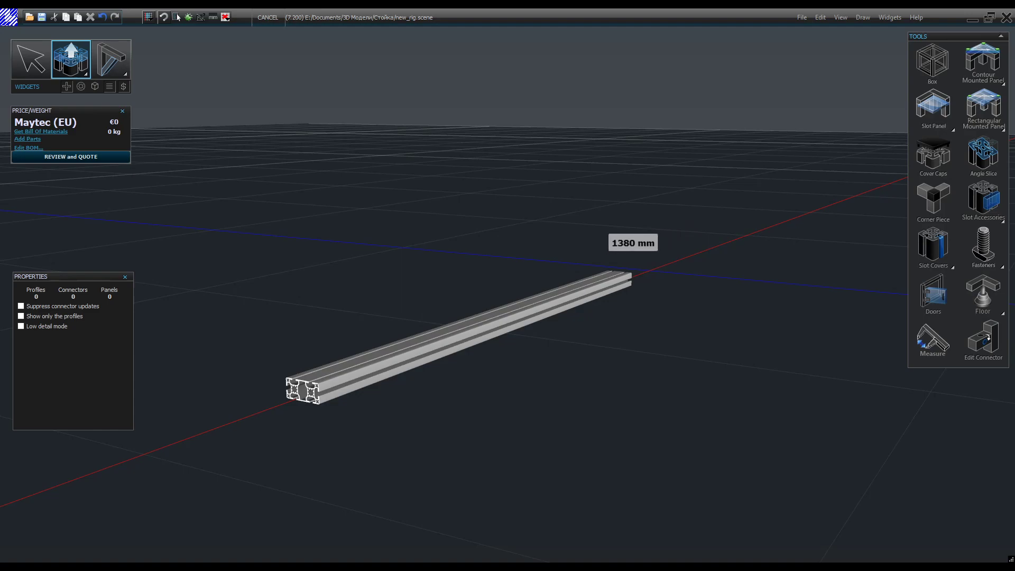
pyautogui.moveTo(627, 278); pyautogui.dragTo(628, 278)
pyautogui.click(32, 59)
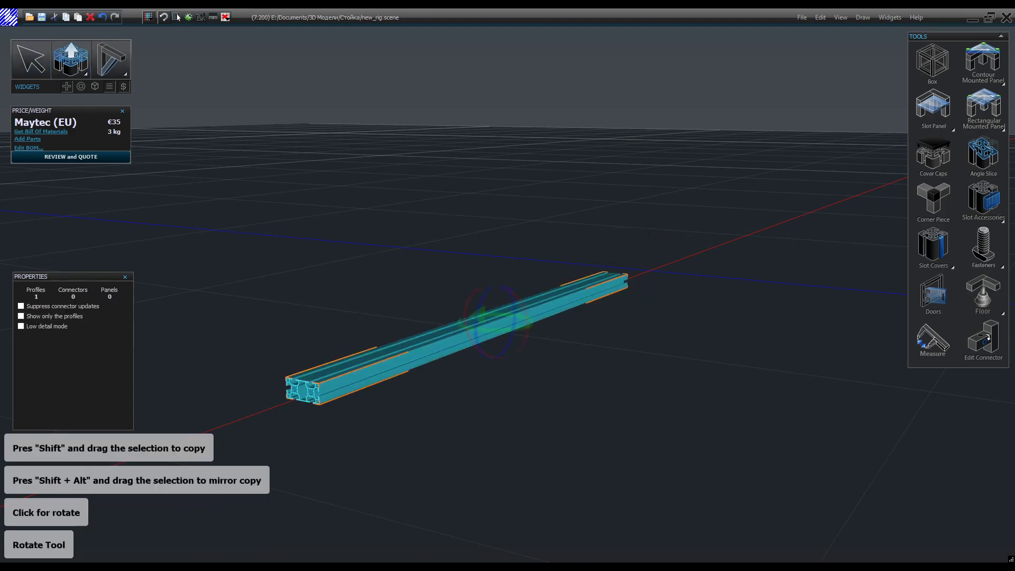
pyautogui.click(177, 17)
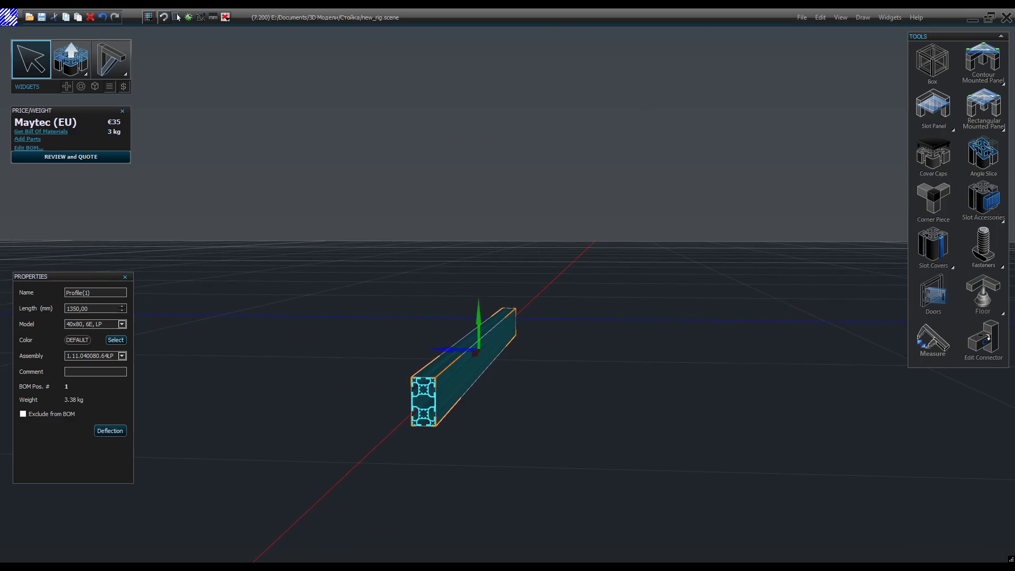
# Extrude an upright-oriented 40x80 cross profile about 540 mm long at a right angle from the long beam, near its end
pyautogui.click(71, 60)
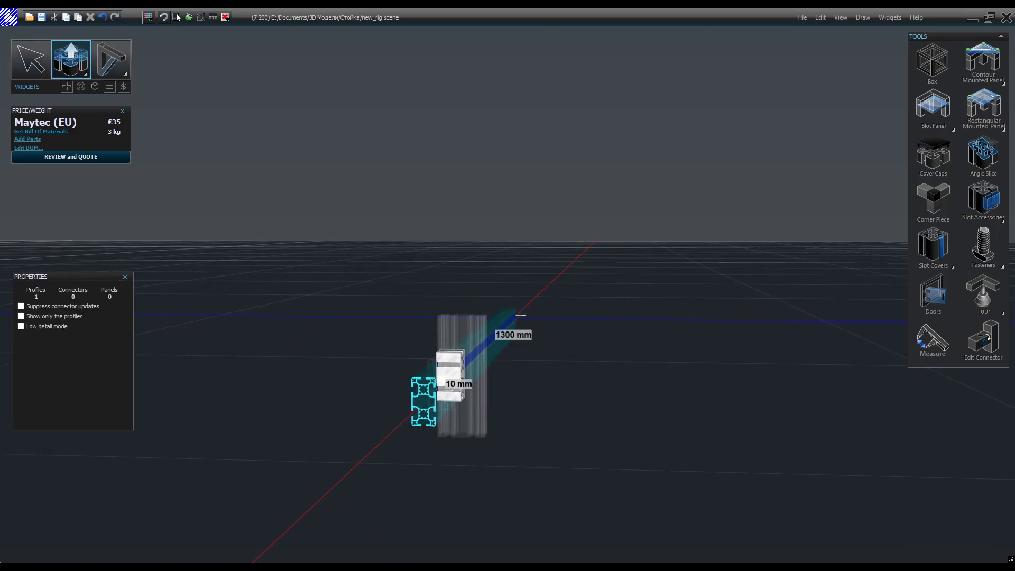
pyautogui.click(449, 379)
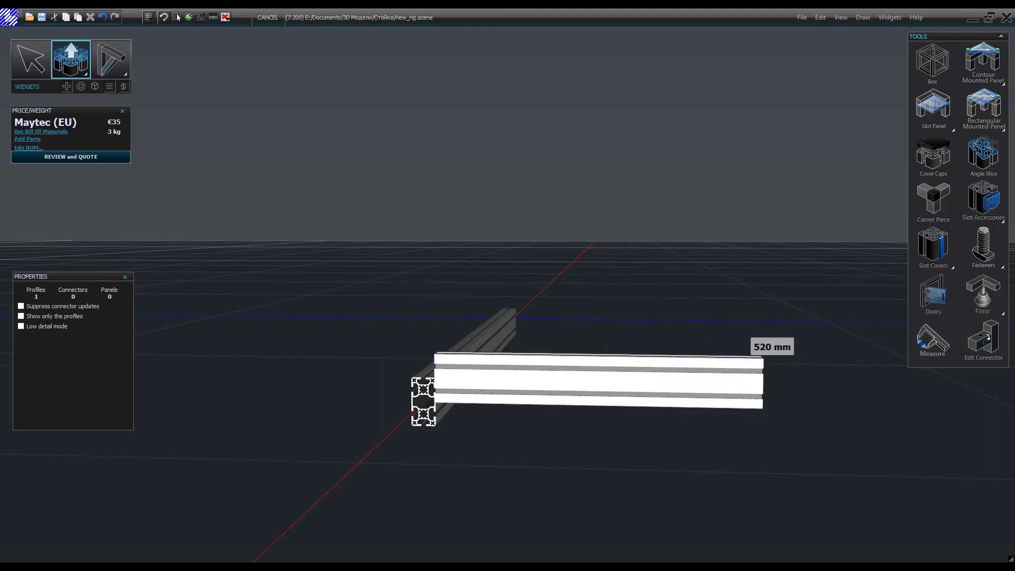
pyautogui.click(778, 390)
# Move the cross profile flush with the end and upper face of the long beam
pyautogui.moveTo(637, 438); pyautogui.dragTo(574, 438, button='middle')
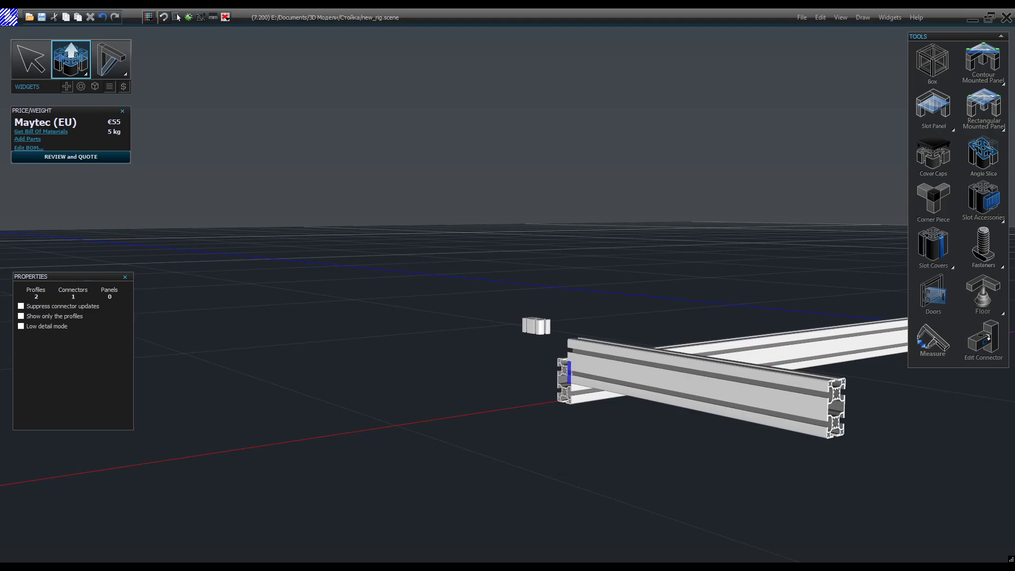
pyautogui.click(31, 60)
pyautogui.moveTo(596, 373); pyautogui.dragTo(570, 396)
pyautogui.click(624, 382)
pyautogui.moveTo(570, 395); pyautogui.dragTo(544, 418, button='middle')
pyautogui.scroll(3, 608, 339)
pyautogui.moveTo(555, 371); pyautogui.dragTo(566, 373)
pyautogui.press('Escape')
pyautogui.moveTo(566, 423); pyautogui.dragTo(534, 359, button='middle')
pyautogui.scroll(-4, 507, 360)
pyautogui.scroll(3, 507, 360)
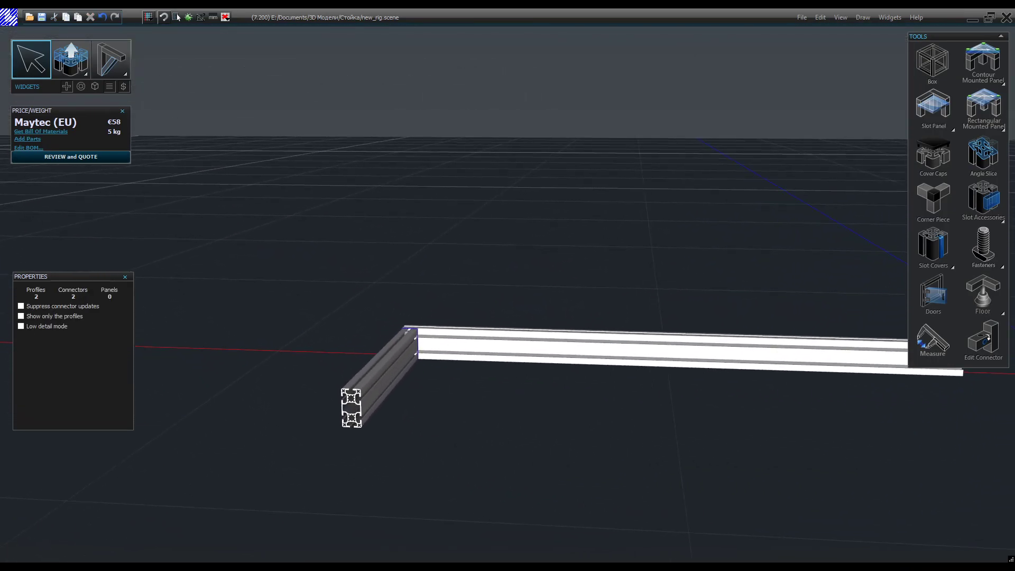
pyautogui.scroll(-1, 508, 359)
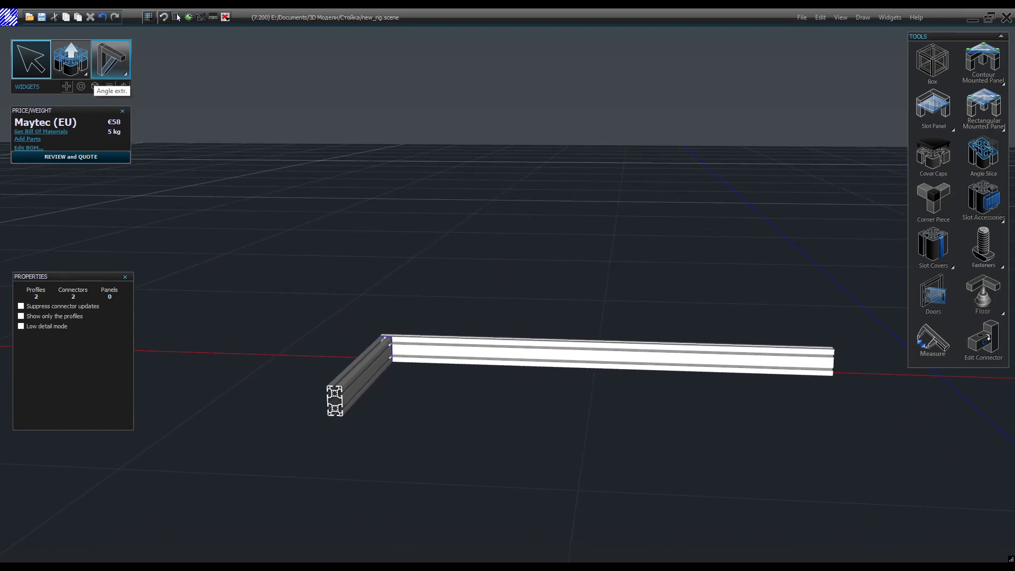
# Extrude two more 40x80 cross profiles about 540 mm long from the long beam, one about a third along and one at its free end
pyautogui.click(71, 60)
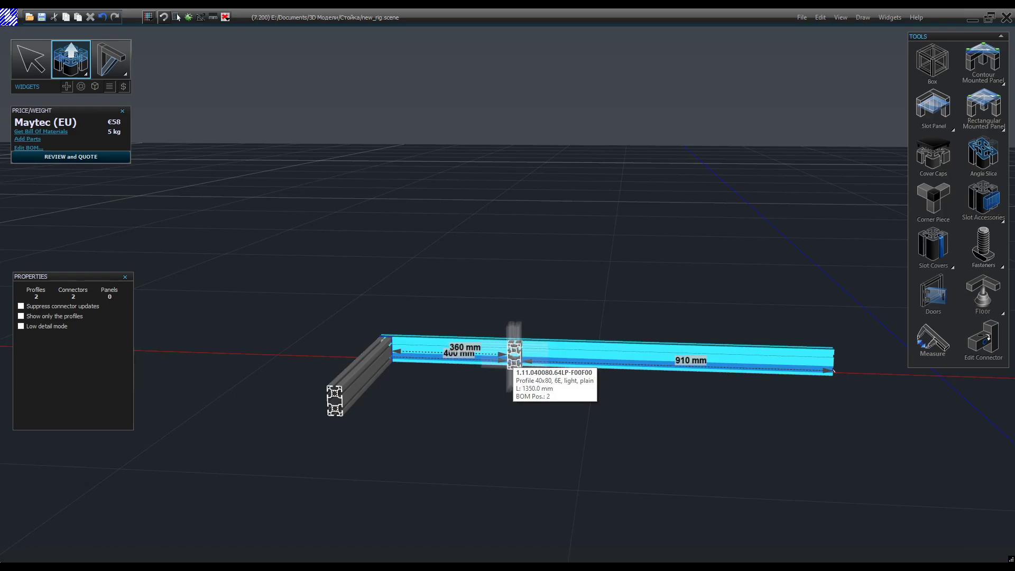
pyautogui.moveTo(524, 353); pyautogui.dragTo(493, 421)
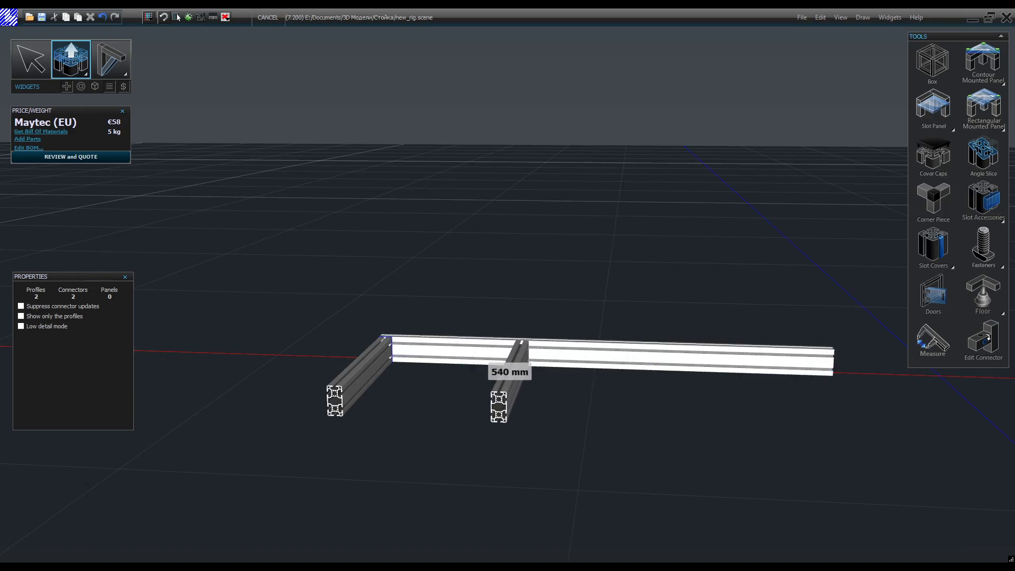
pyautogui.moveTo(493, 421); pyautogui.dragTo(497, 422)
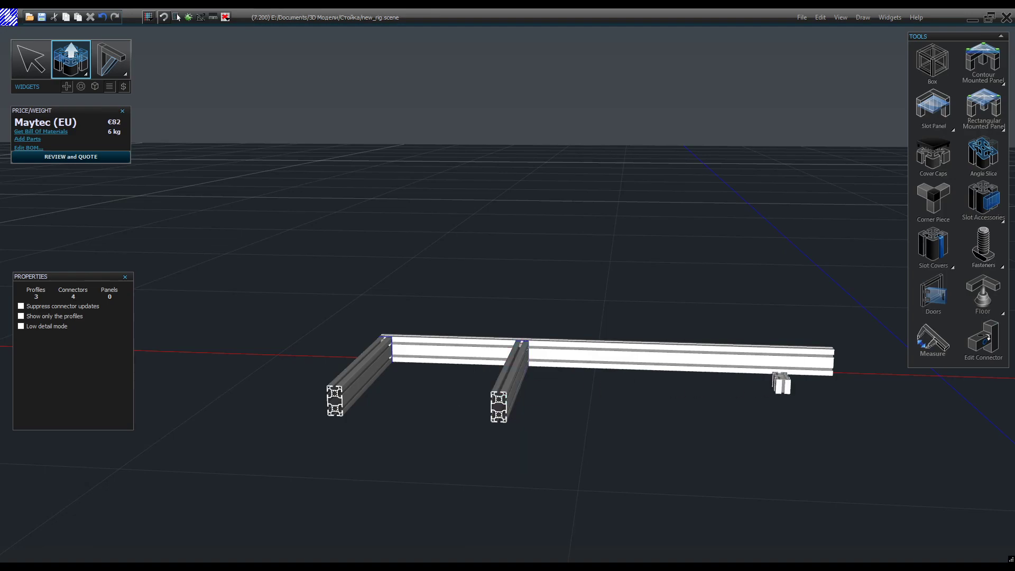
pyautogui.moveTo(834, 355); pyautogui.dragTo(778, 416)
pyautogui.moveTo(829, 357); pyautogui.dragTo(873, 426)
# Close the base frame with a second 40x80 long beam, 1350 mm long, across the free ends of the cross profiles
pyautogui.moveTo(814, 430); pyautogui.dragTo(761, 378, button='middle')
pyautogui.moveTo(395, 390); pyautogui.dragTo(905, 397)
pyautogui.moveTo(653, 478); pyautogui.dragTo(518, 288, button='middle')
pyautogui.scroll(5, 658, 296)
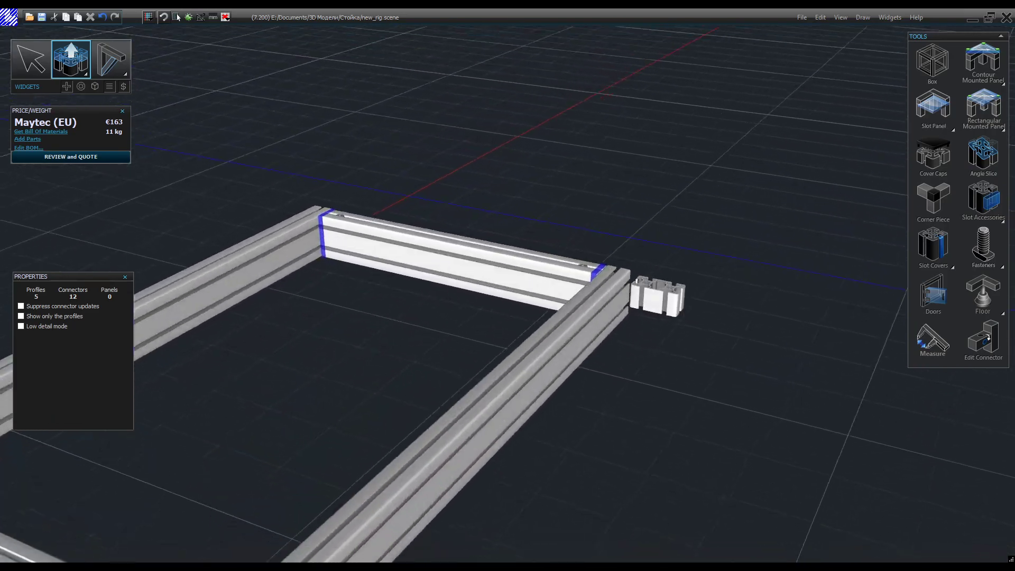
pyautogui.moveTo(657, 296); pyautogui.dragTo(682, 277, button='middle')
pyautogui.scroll(-5, 681, 318)
pyautogui.moveTo(680, 360); pyautogui.dragTo(797, 267, button='middle')
pyautogui.scroll(5, 761, 242)
pyautogui.scroll(-5, 760, 242)
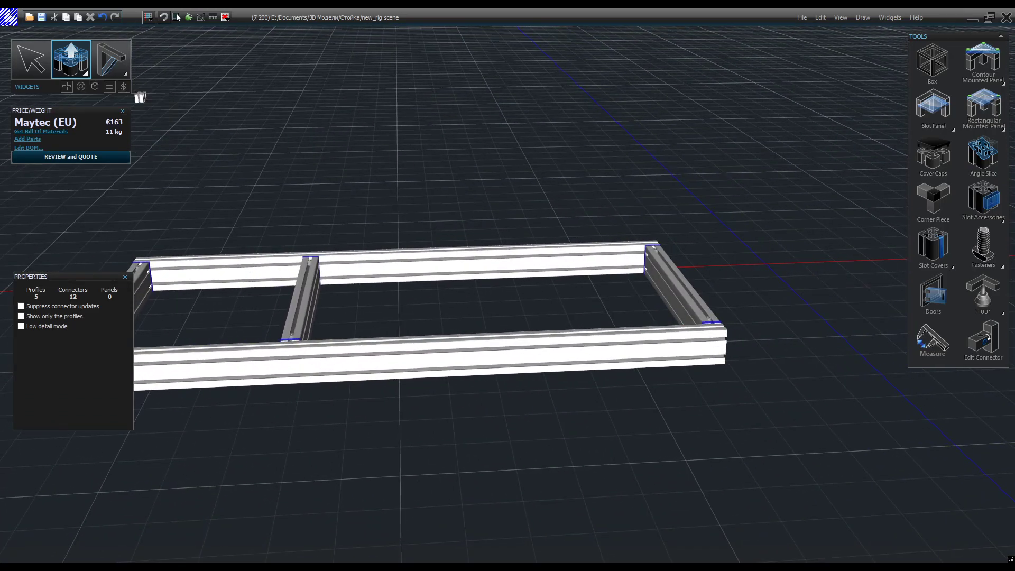
# Add a 40x40, 4E, LP cross profile 540 mm long between the two long beams, in the frame's larger bay
pyautogui.click(176, 17)
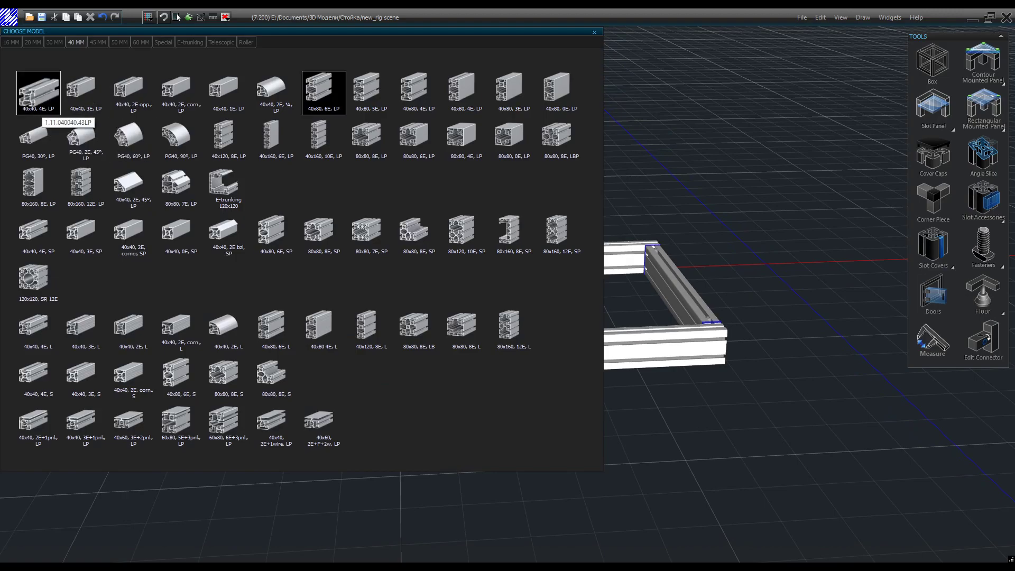
pyautogui.click(41, 106)
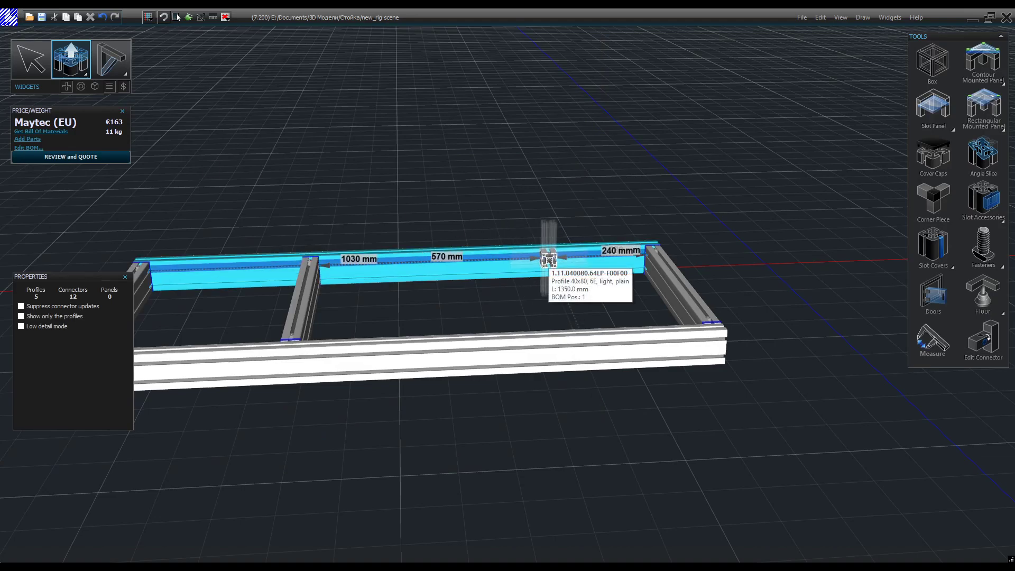
pyautogui.click(533, 260)
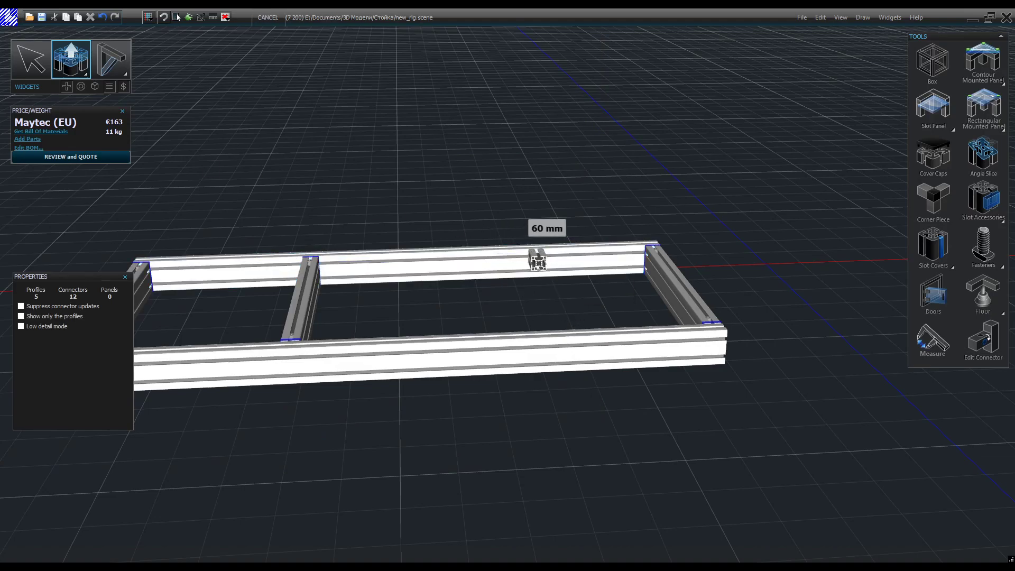
pyautogui.click(567, 335)
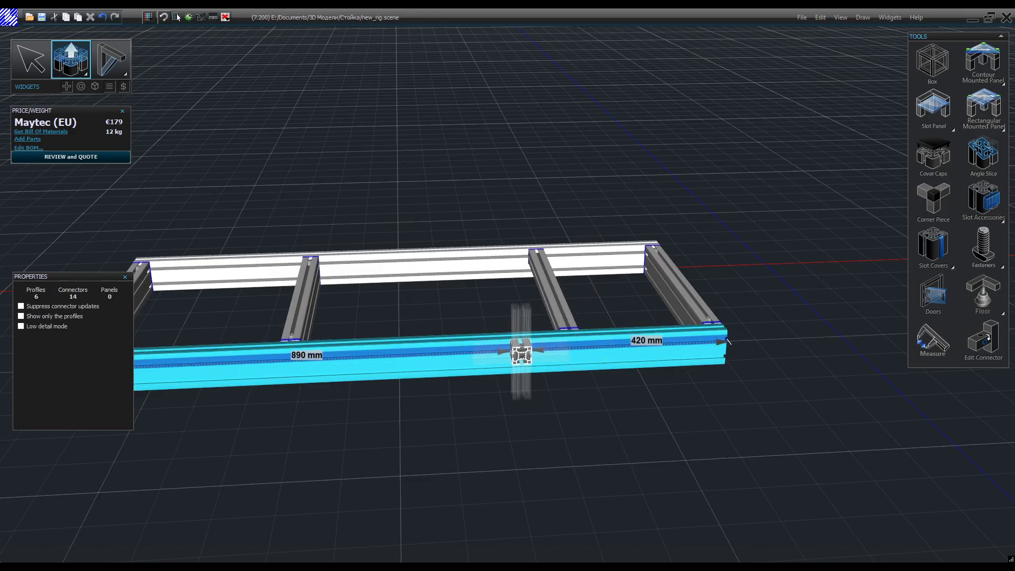
# Extrude two parallel 40x40 profiles lengthwise on top of the 40x40 cross profile, reaching over the frame's adjacent end profile
pyautogui.moveTo(660, 448); pyautogui.dragTo(664, 396, button='middle')
pyautogui.scroll(-2, 664, 395)
pyautogui.moveTo(485, 414); pyautogui.dragTo(607, 402, button='middle')
pyautogui.scroll(4, 668, 135)
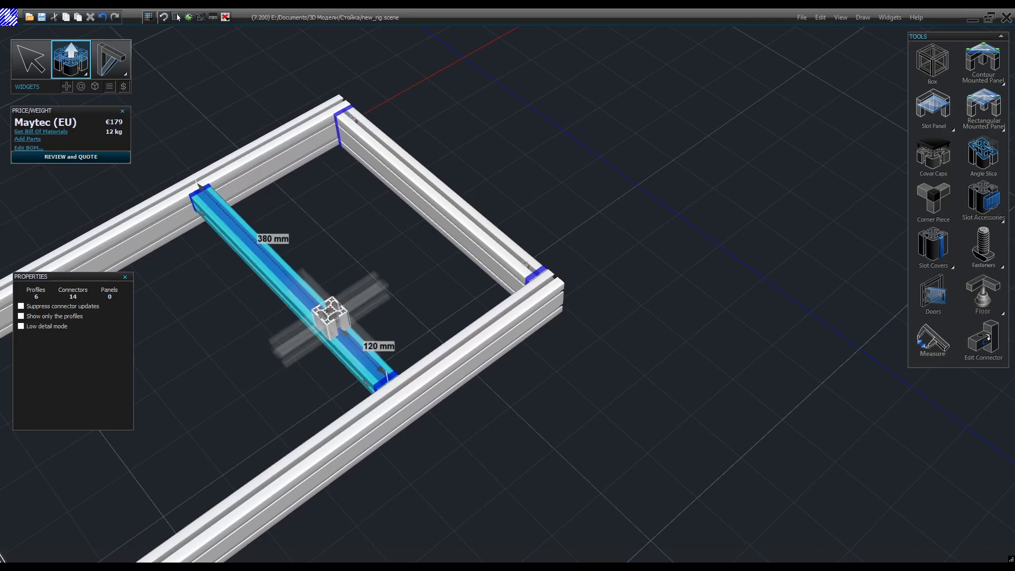
pyautogui.click(330, 316)
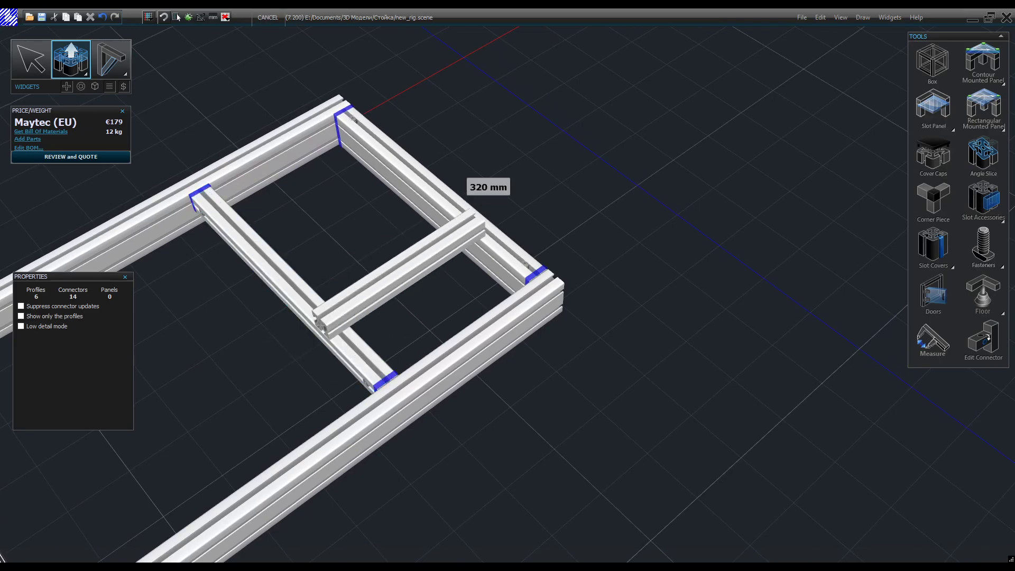
pyautogui.click(491, 214)
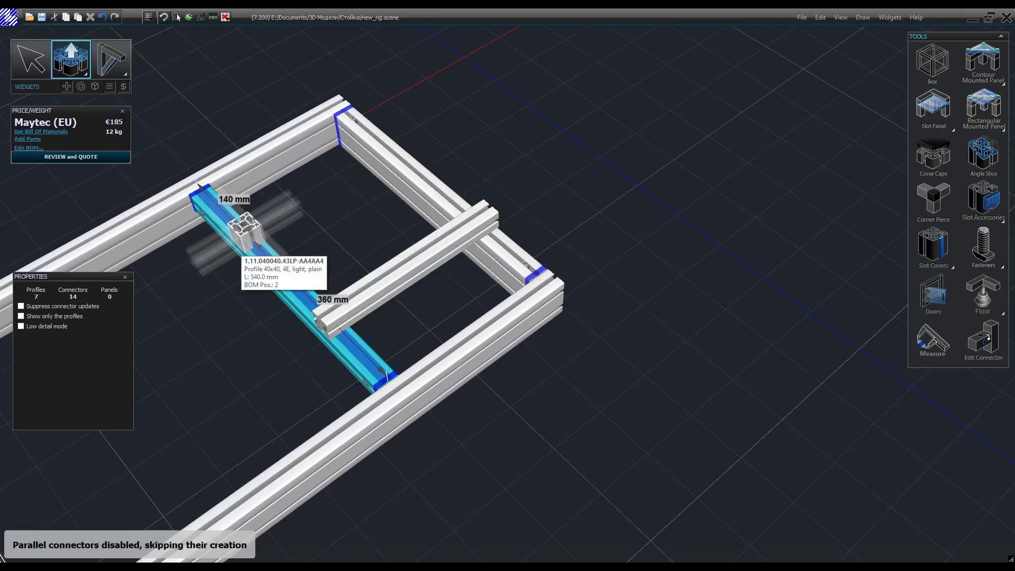
pyautogui.click(239, 226)
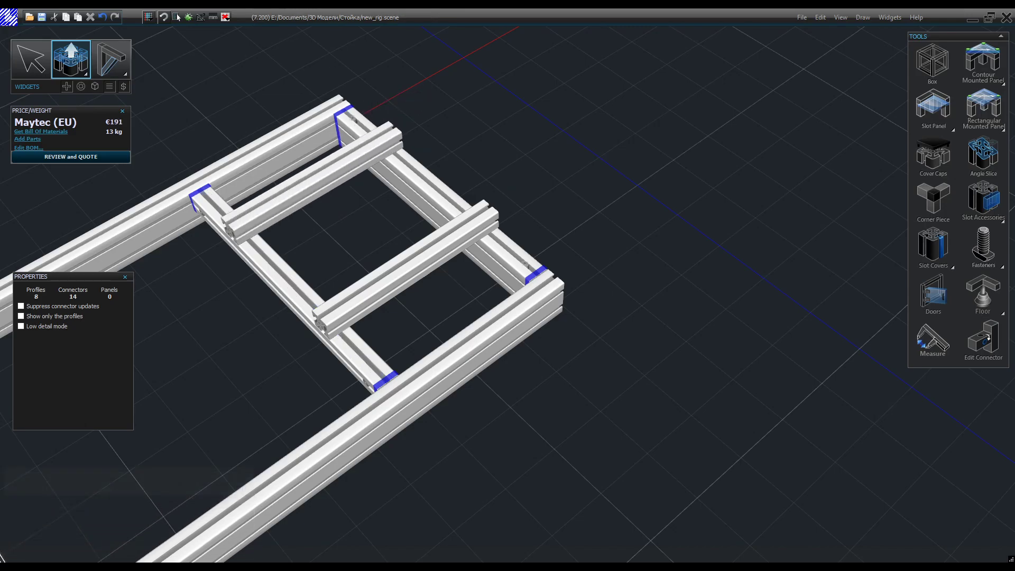
pyautogui.click(404, 130)
# Extrude two parallel 40x80, 6E, LP profiles lengthwise on top of the frame's opposite end profile, reaching over the nearest inner cross profile
pyautogui.scroll(-3, 575, 380)
pyautogui.moveTo(575, 380); pyautogui.dragTo(356, 383, button='right')
pyautogui.moveTo(355, 383); pyautogui.dragTo(435, 394, button='middle')
pyautogui.scroll(-1, 435, 393)
pyautogui.scroll(2, 435, 394)
pyautogui.moveTo(659, 444); pyautogui.dragTo(729, 445, button='right')
pyautogui.moveTo(730, 445); pyautogui.dragTo(841, 431, button='middle')
pyautogui.scroll(1, 339, 465)
pyautogui.click(177, 17)
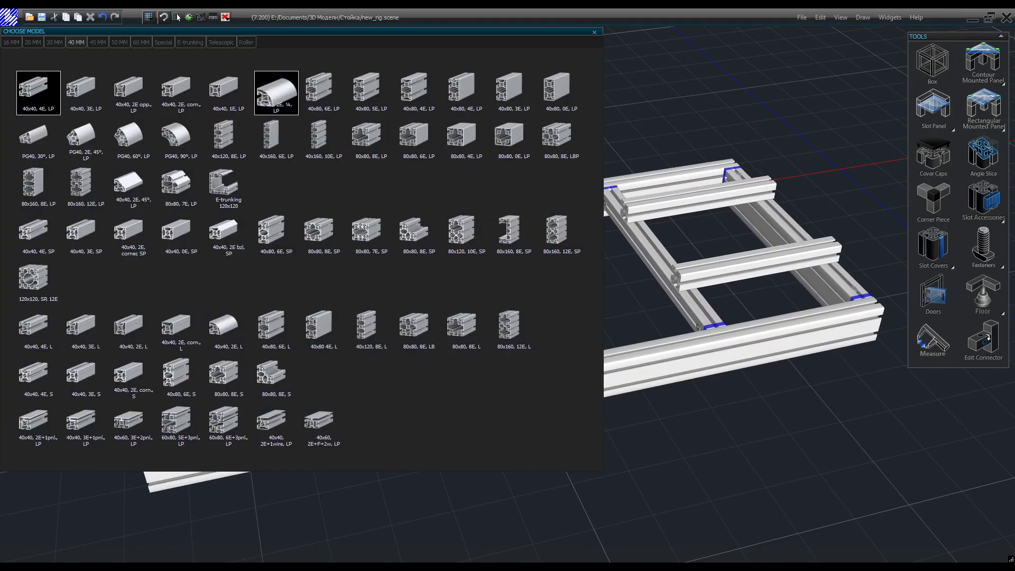
pyautogui.click(324, 94)
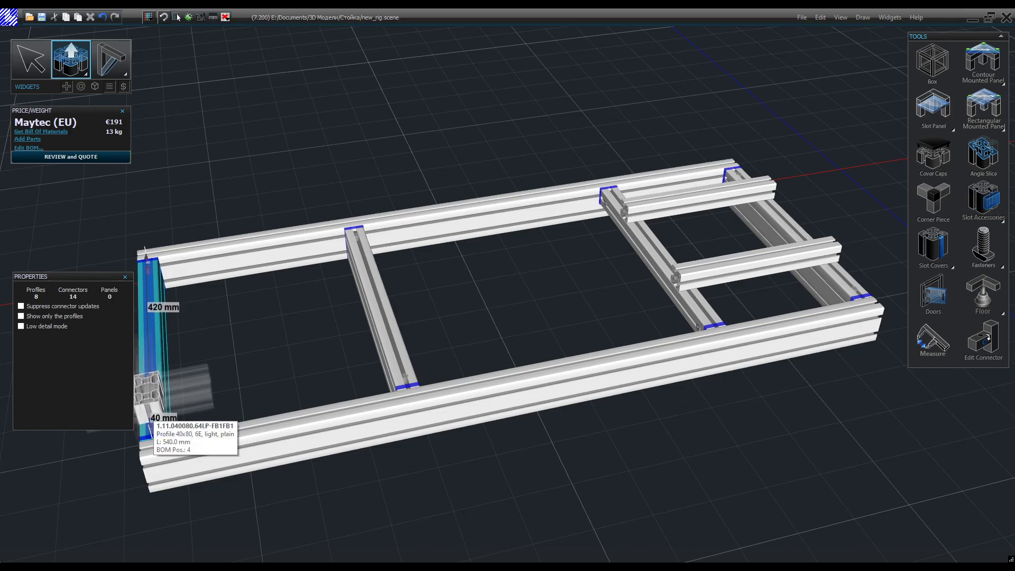
pyautogui.click(151, 410)
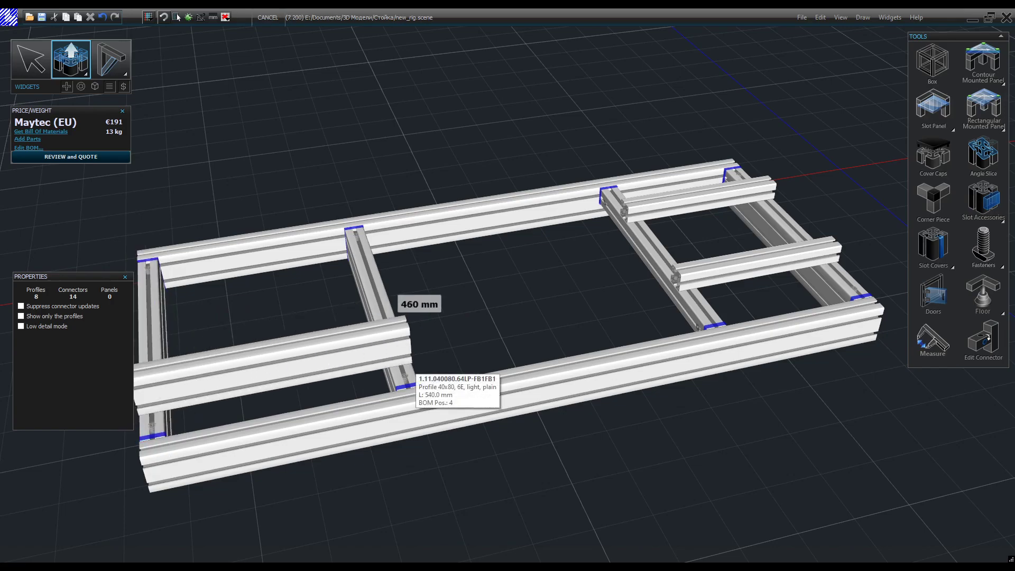
pyautogui.click(414, 371)
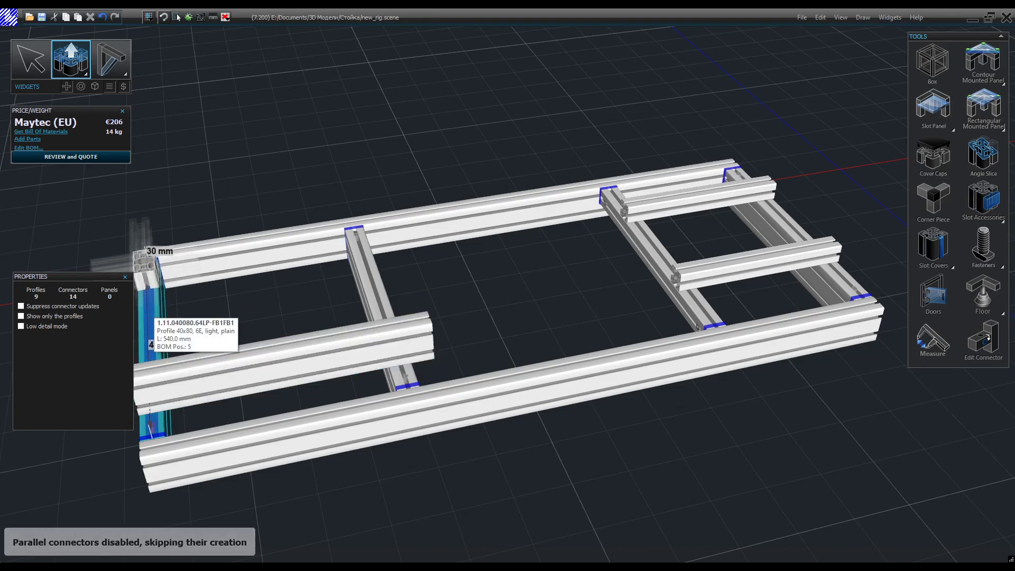
pyautogui.click(149, 275)
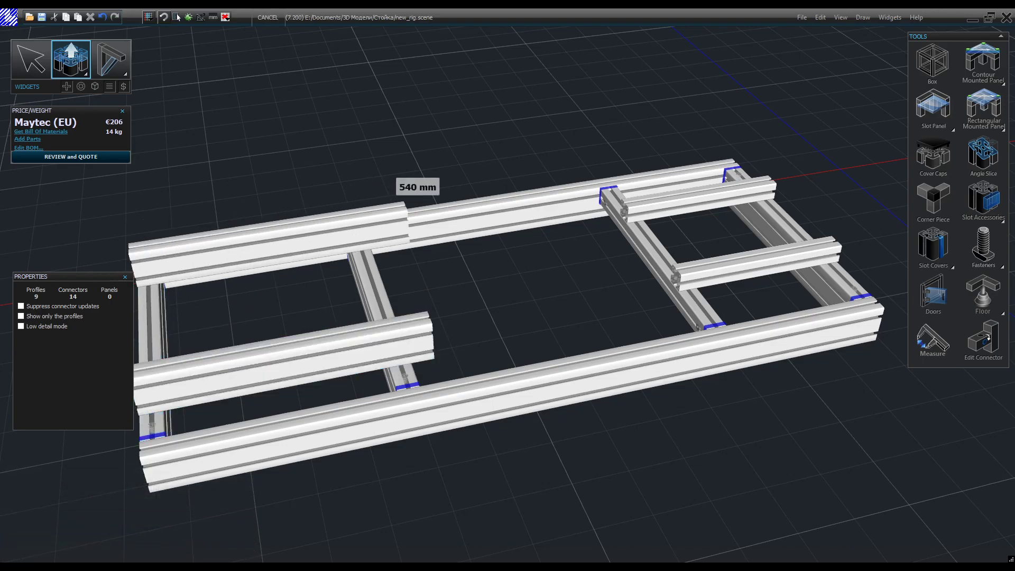
pyautogui.click(390, 233)
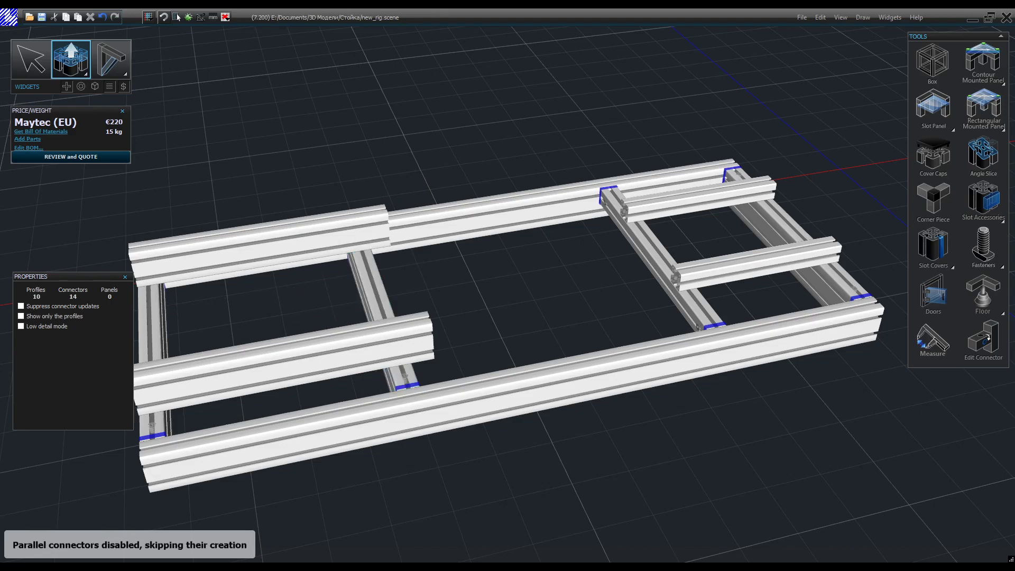
# Shift the inner 40x80 cross profile along the frame to line up with the ends of the two 40x80 profiles resting on it
pyautogui.click(32, 60)
pyautogui.click(373, 290)
pyautogui.moveTo(350, 319); pyautogui.dragTo(373, 315)
pyautogui.press('Escape')
pyautogui.moveTo(528, 338); pyautogui.dragTo(627, 330, button='middle')
pyautogui.scroll(-3, 454, 327)
pyautogui.scroll(4, 635, 338)
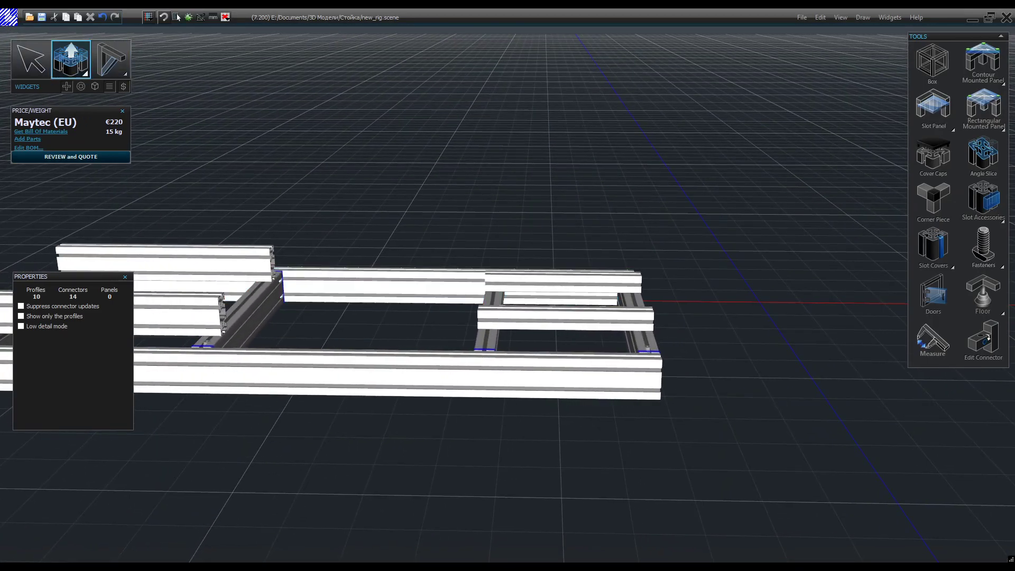
# Extrude a 40x120, 8E, LP upright about 710 mm high from the top of one long beam, beside the 40x40 cross profile
pyautogui.click(178, 17)
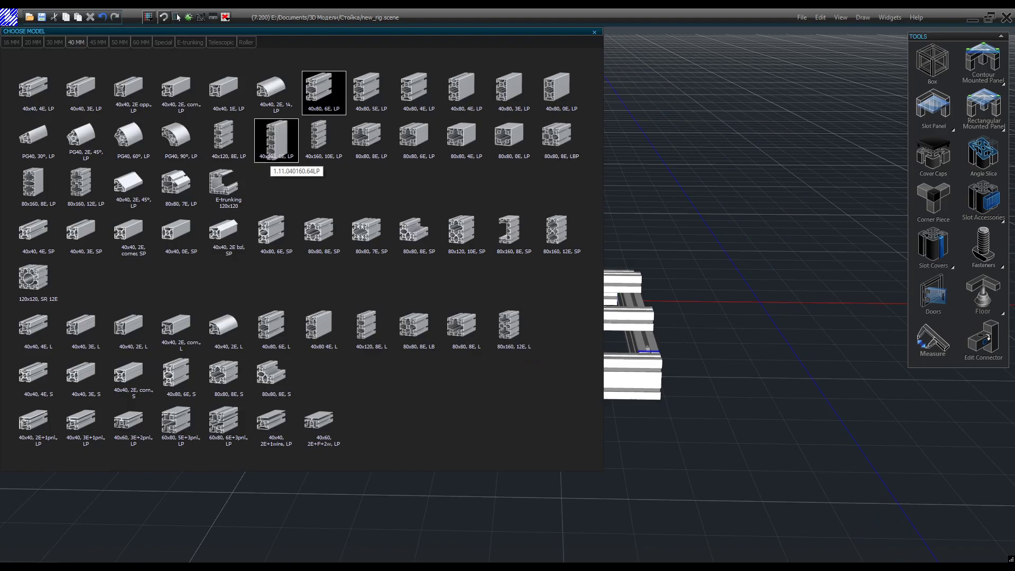
pyautogui.click(228, 140)
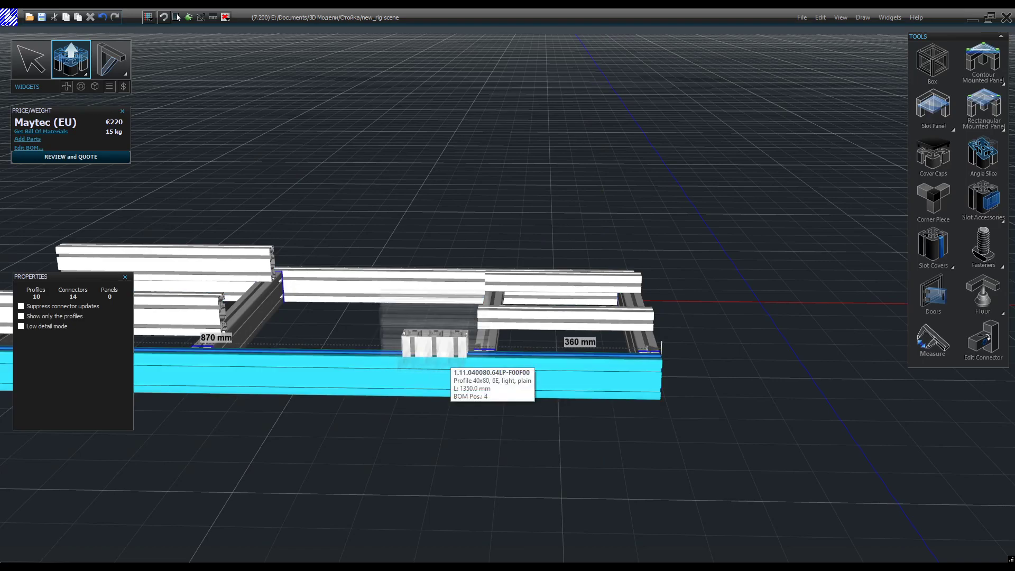
pyautogui.click(440, 349)
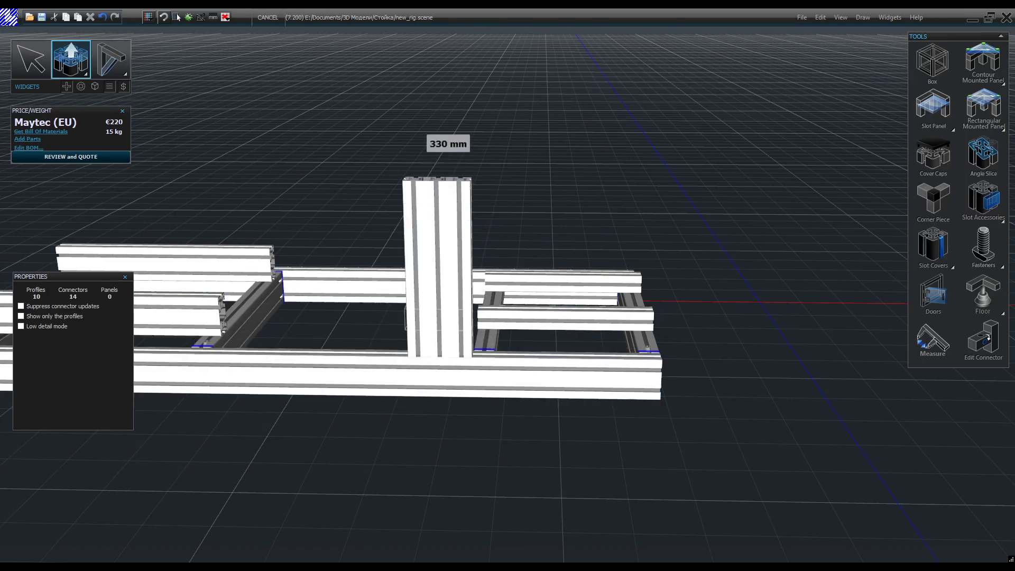
pyautogui.scroll(-4, 425, 58)
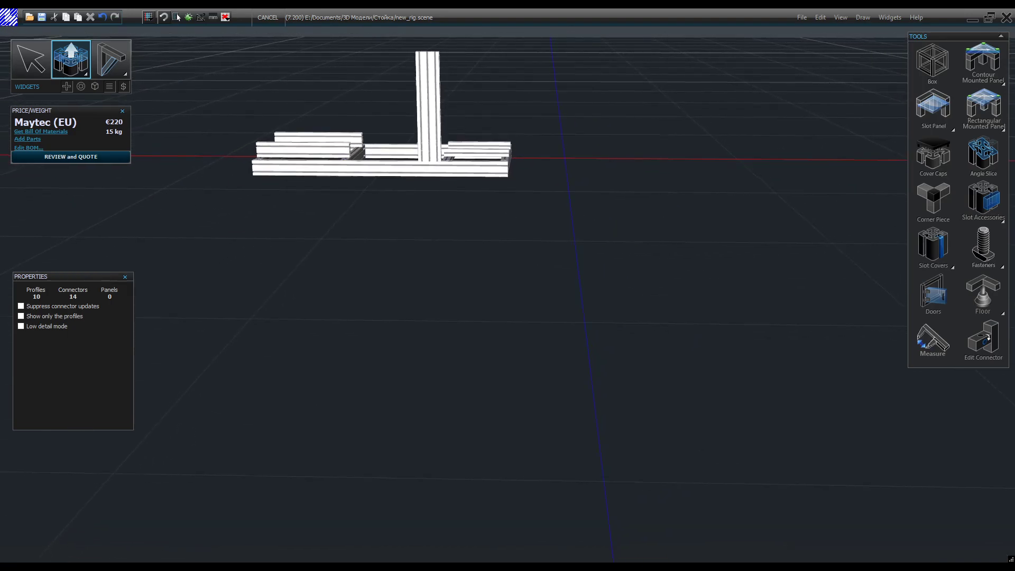
pyautogui.scroll(-1, 415, 180)
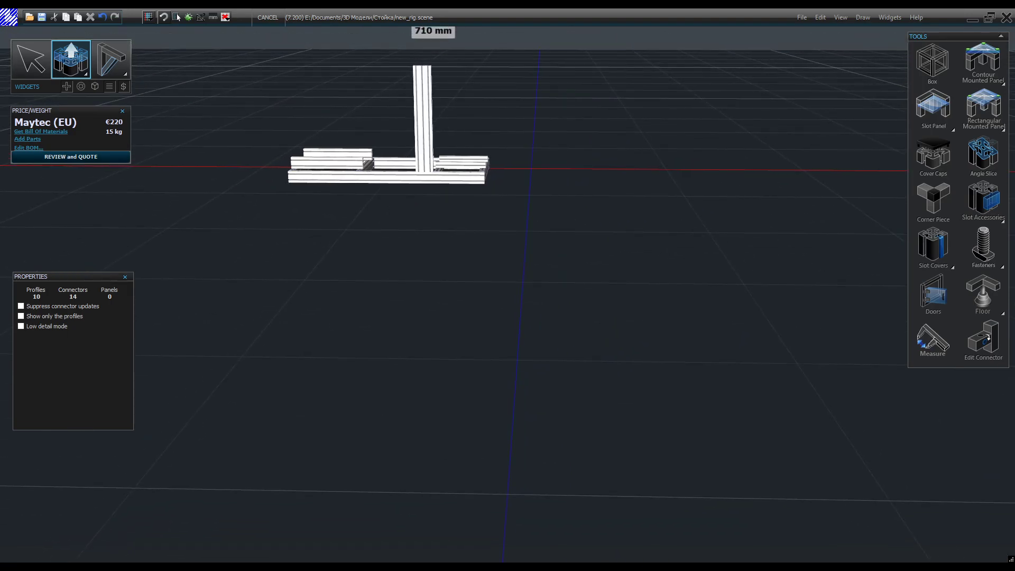
# Extrude a second 40x120, 8E, LP upright 600 mm high from the top of the opposite long beam, facing the first upright
pyautogui.scroll(5, 364, 106)
pyautogui.moveTo(299, 312); pyautogui.dragTo(576, 217, button='middle')
pyautogui.moveTo(412, 228); pyautogui.dragTo(452, 370, button='middle')
pyautogui.scroll(5, 452, 370)
pyautogui.click(469, 371)
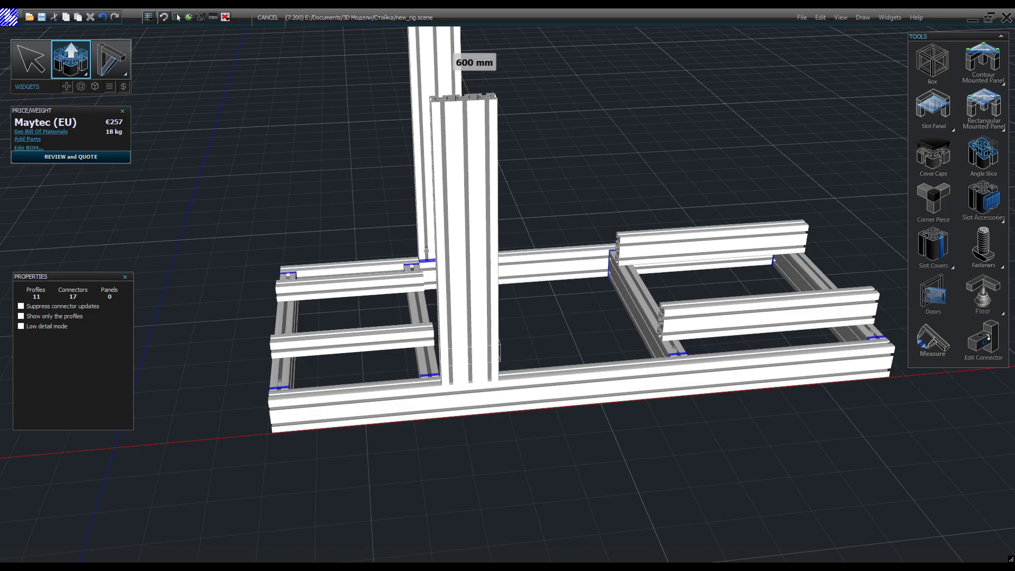
# Bridge the two uprights near their upper ends with a 500 mm horizontal 40x120, 8E, LP cross profile
pyautogui.moveTo(507, 312); pyautogui.dragTo(273, 265, button='middle')
pyautogui.scroll(5, 606, 331)
pyautogui.scroll(-3, 600, 324)
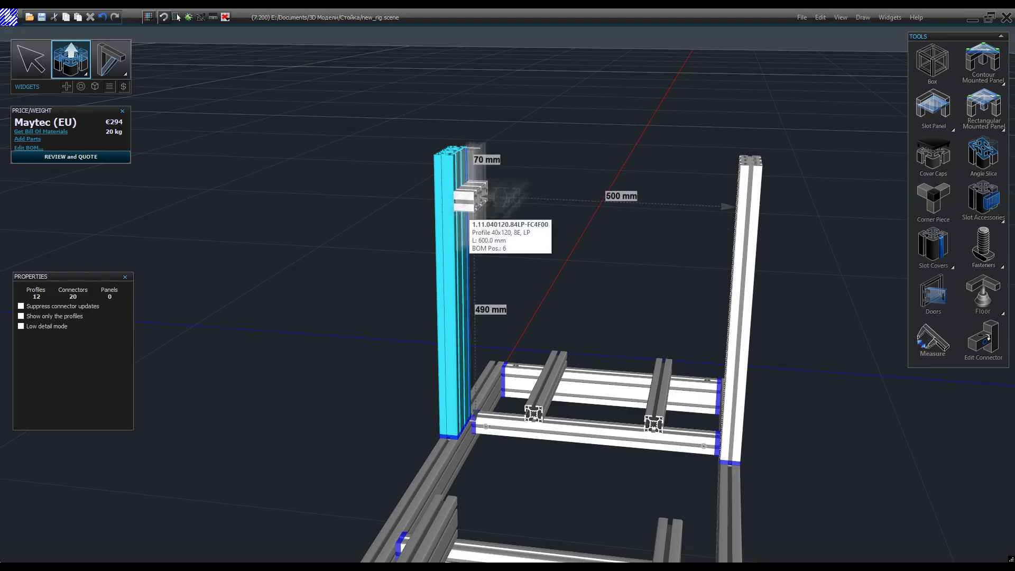
pyautogui.moveTo(469, 205); pyautogui.dragTo(734, 212)
# Extrude a horizontal 40x40, 4E, LP arm about 500 mm long from one upright's narrow face, running above the long beam
pyautogui.moveTo(603, 331); pyautogui.dragTo(489, 391, button='right')
pyautogui.scroll(-4, 544, 324)
pyautogui.scroll(4, 550, 338)
pyautogui.moveTo(435, 453); pyautogui.dragTo(529, 385, button='right')
pyautogui.scroll(3, 677, 346)
pyautogui.scroll(-2, 676, 346)
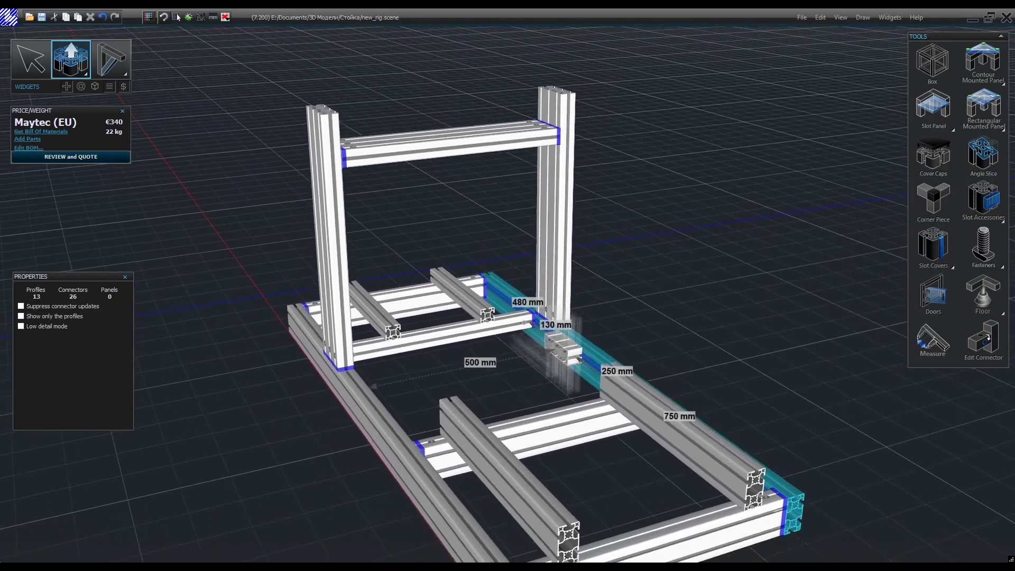
pyautogui.click(71, 59)
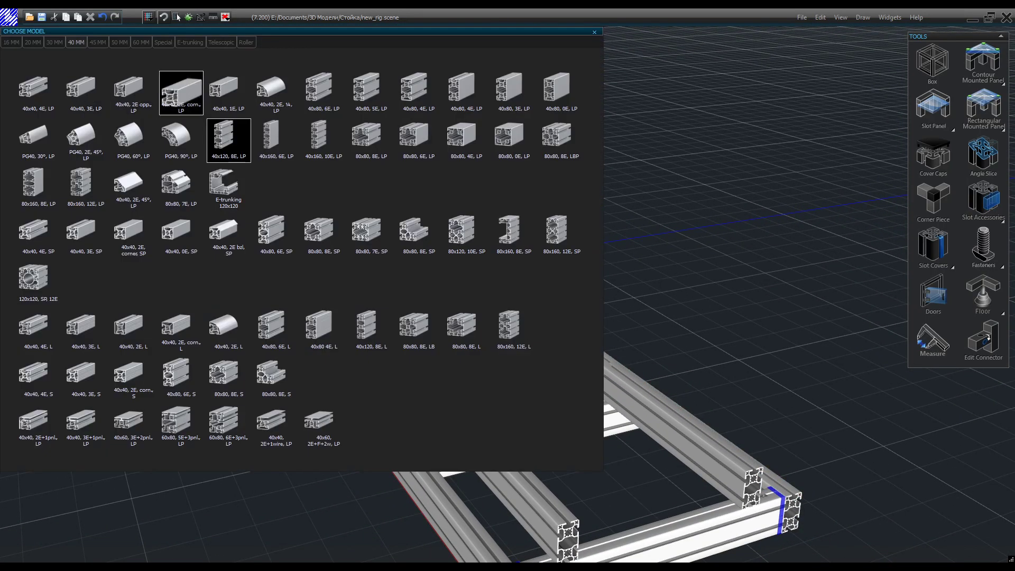
pyautogui.click(37, 91)
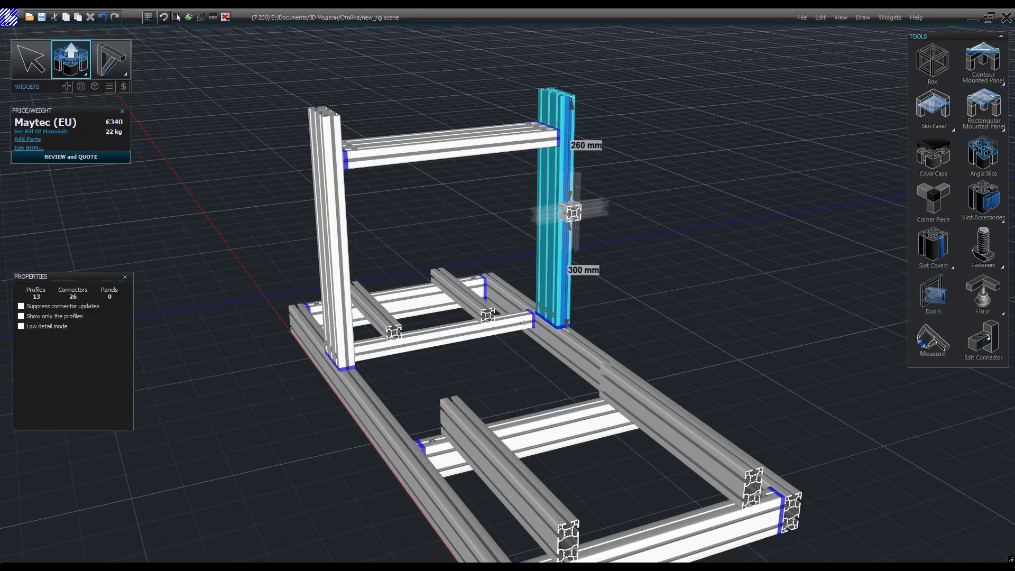
pyautogui.click(574, 211)
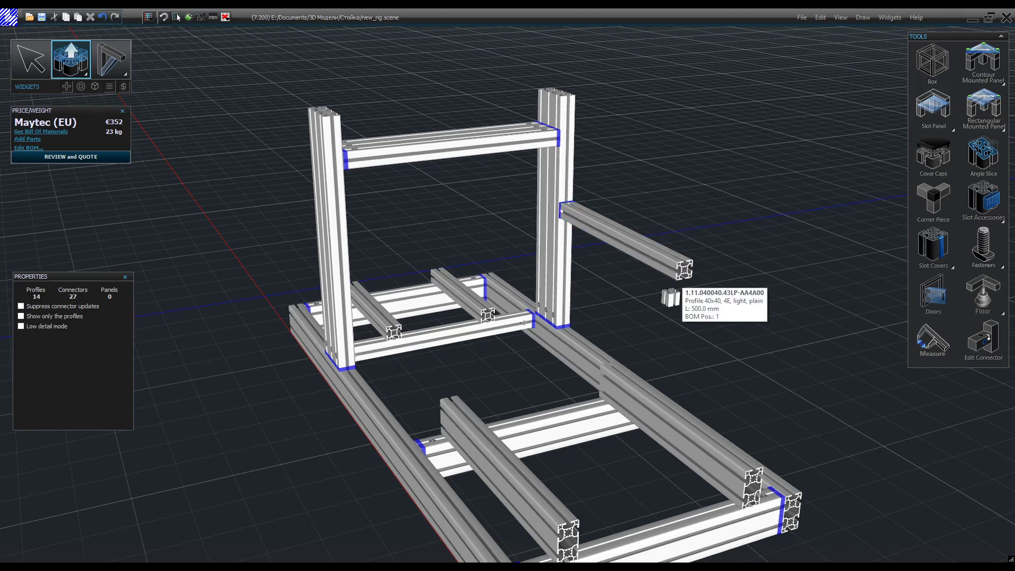
# Extrude a vertical 40x40, 4E, LP post 300 mm high from the long beam, just beyond the horizontal arm's free end
pyautogui.scroll(3, 657, 325)
pyautogui.scroll(-2, 642, 470)
pyautogui.moveTo(514, 442); pyautogui.dragTo(381, 523, button='middle')
pyautogui.scroll(-3, 616, 512)
pyautogui.scroll(5, 767, 507)
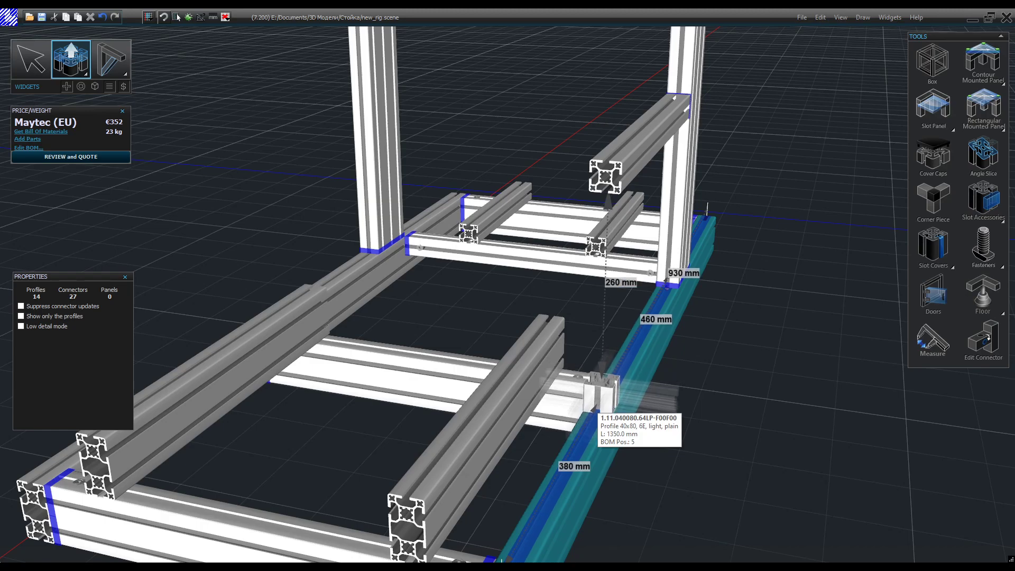
pyautogui.click(596, 412)
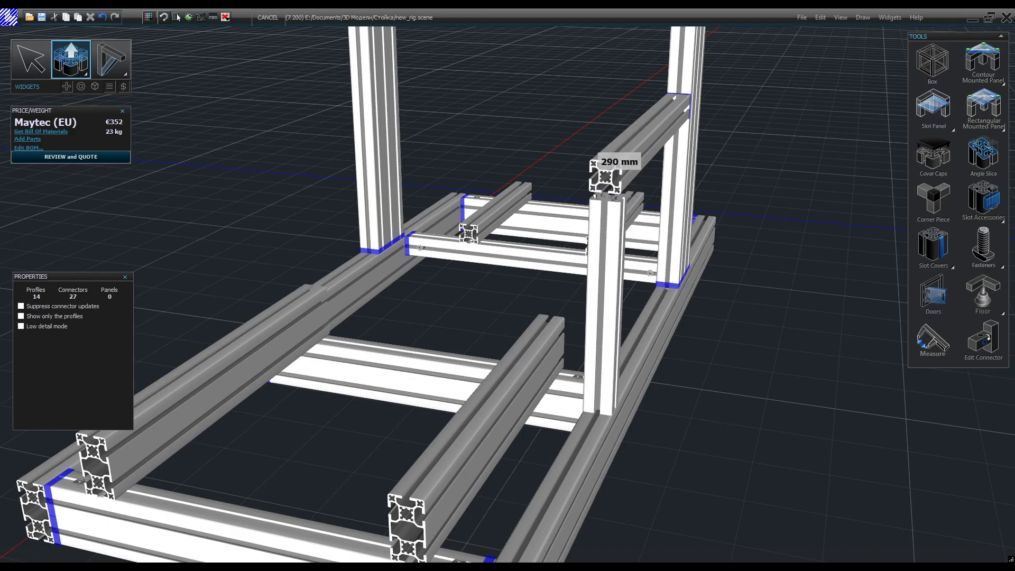
pyautogui.press('Escape')
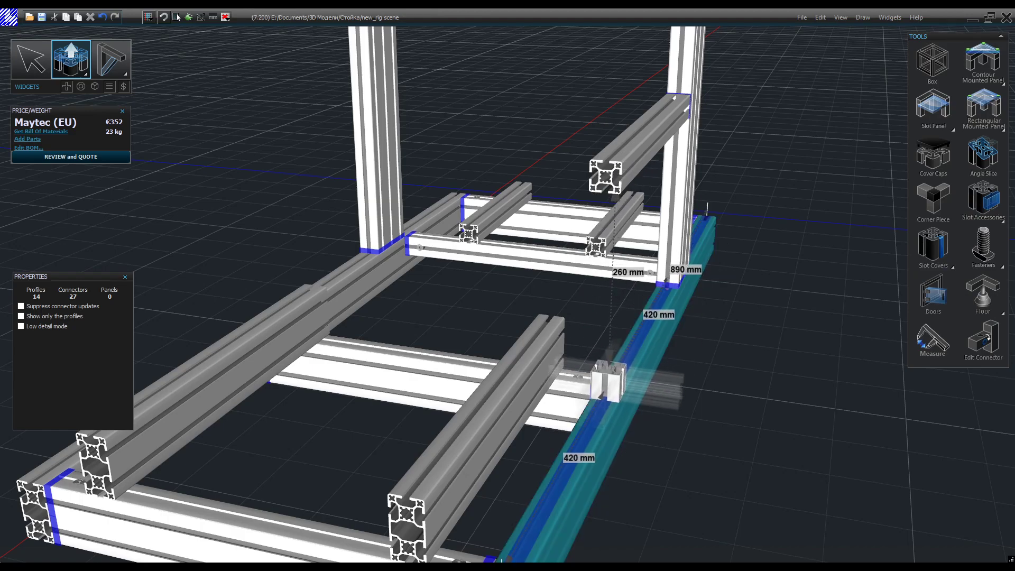
pyautogui.click(602, 391)
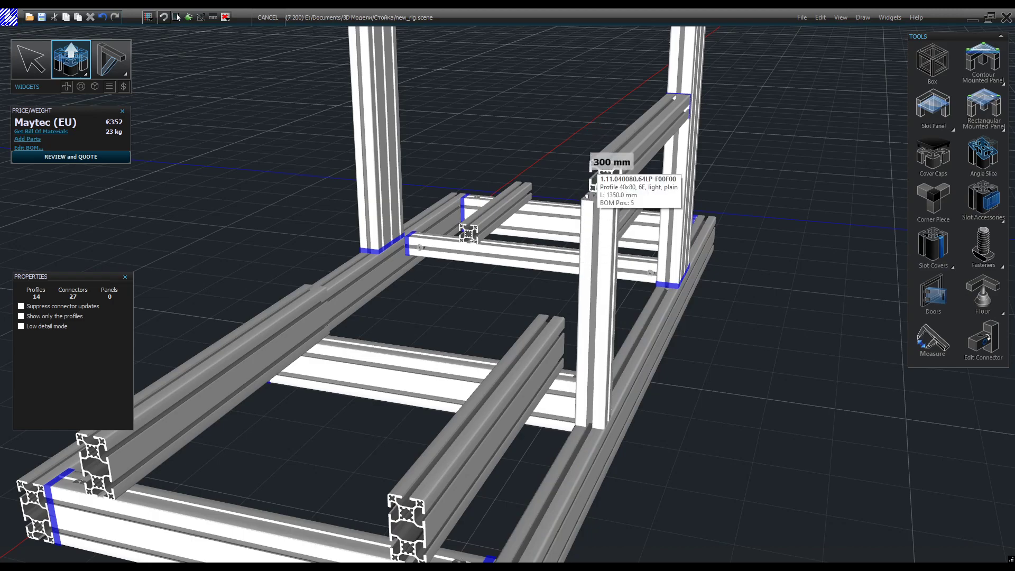
pyautogui.click(593, 179)
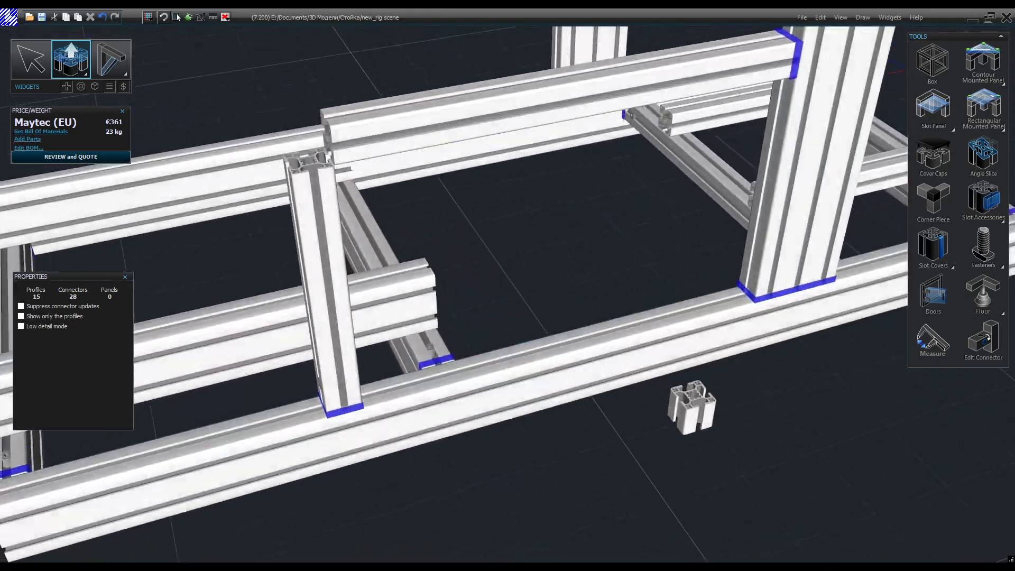
# Rotate the 300 mm long 40x80 profile beside the upright's upper end so that its wide side lies horizontal
pyautogui.moveTo(692, 407); pyautogui.dragTo(642, 364, button='middle')
pyautogui.click(33, 59)
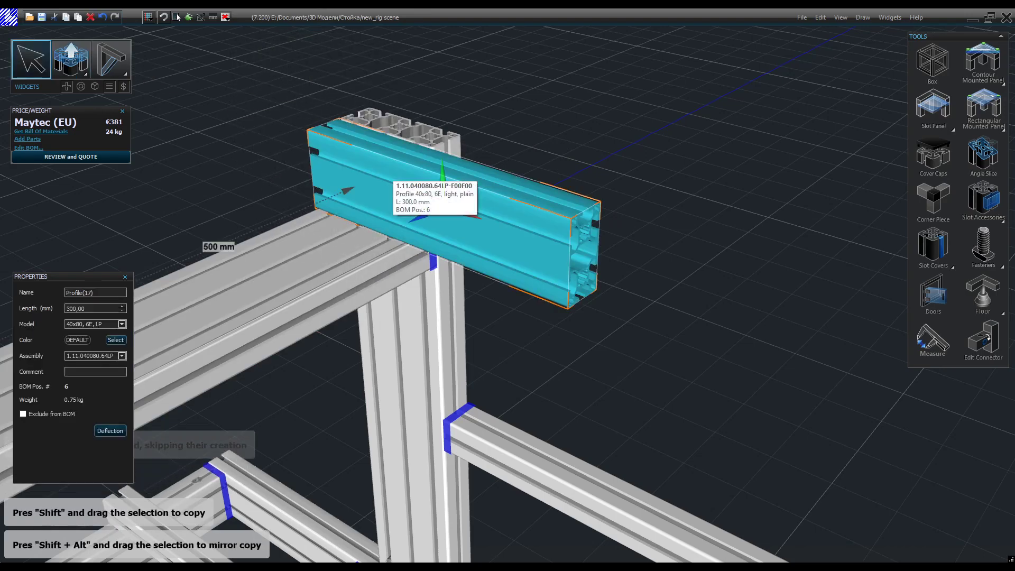
pyautogui.click(177, 17)
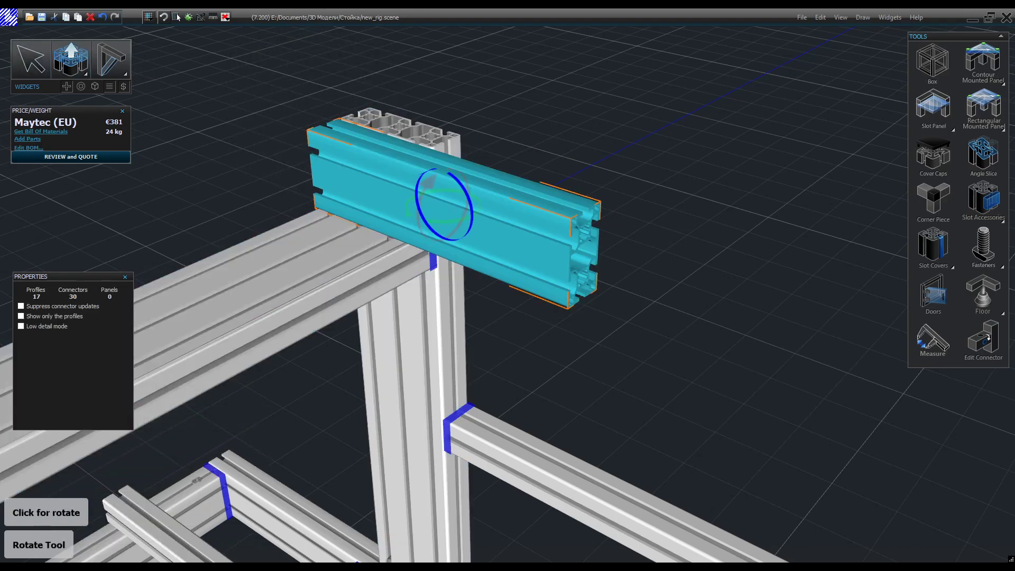
pyautogui.click(177, 17)
pyautogui.click(176, 17)
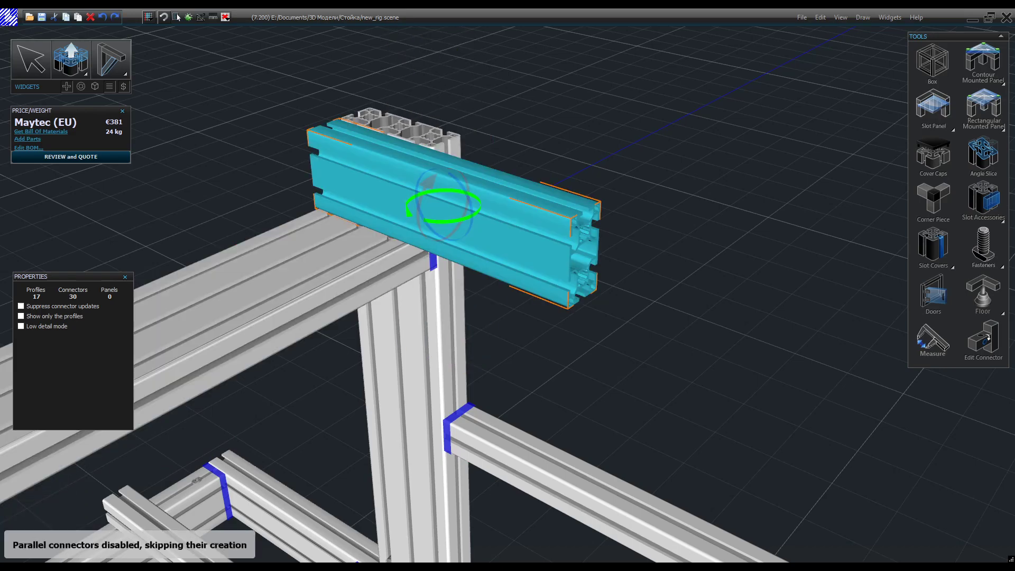
pyautogui.click(177, 17)
pyautogui.click(177, 17)
pyautogui.moveTo(571, 296); pyautogui.dragTo(423, 344, button='middle')
pyautogui.scroll(-4, 423, 343)
pyautogui.scroll(5, 561, 243)
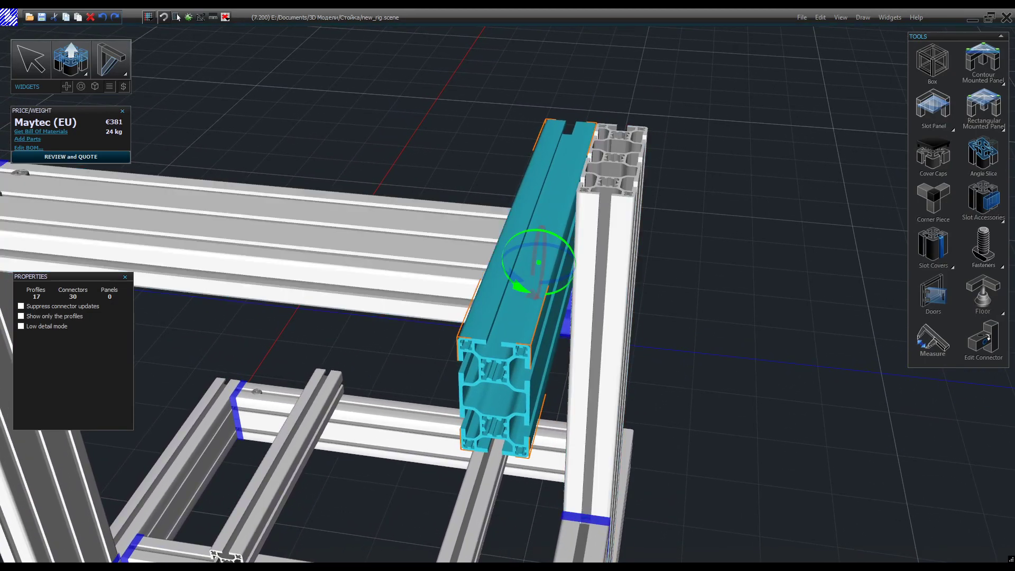
pyautogui.click(534, 294)
pyautogui.hotkey('ctrl', 'z')
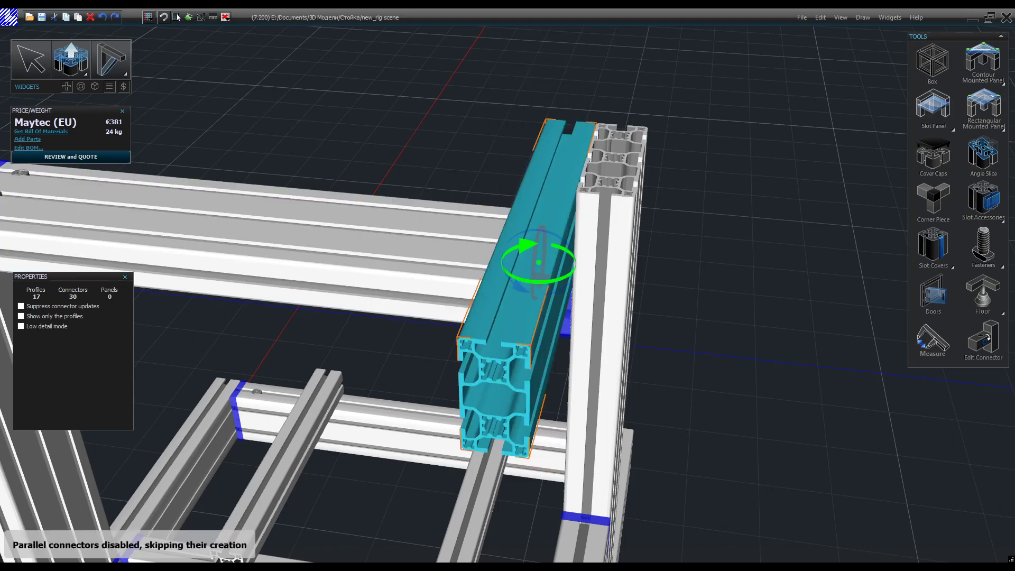
pyautogui.click(550, 281)
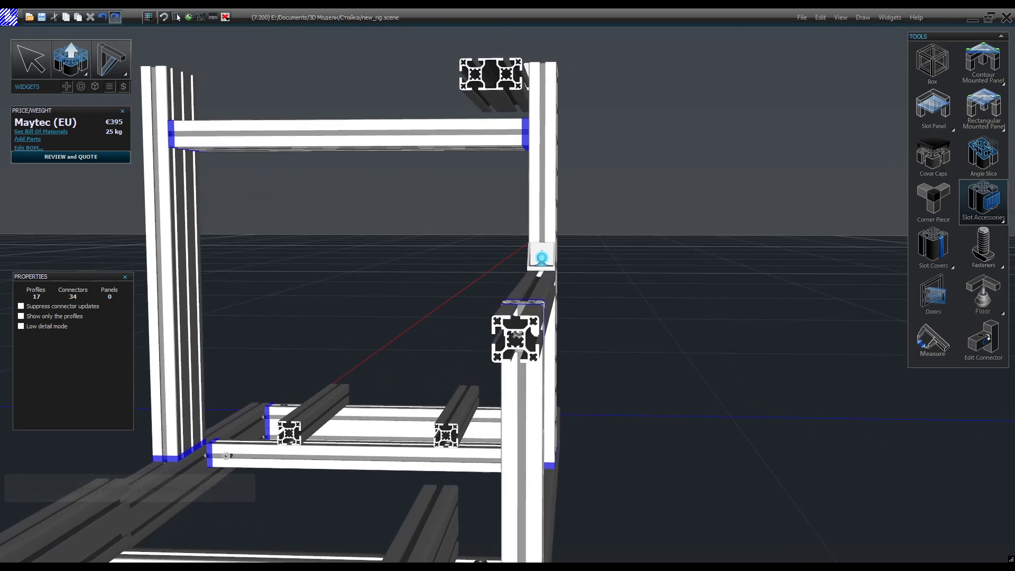
# Redo the last undone change
pyautogui.click(114, 17)
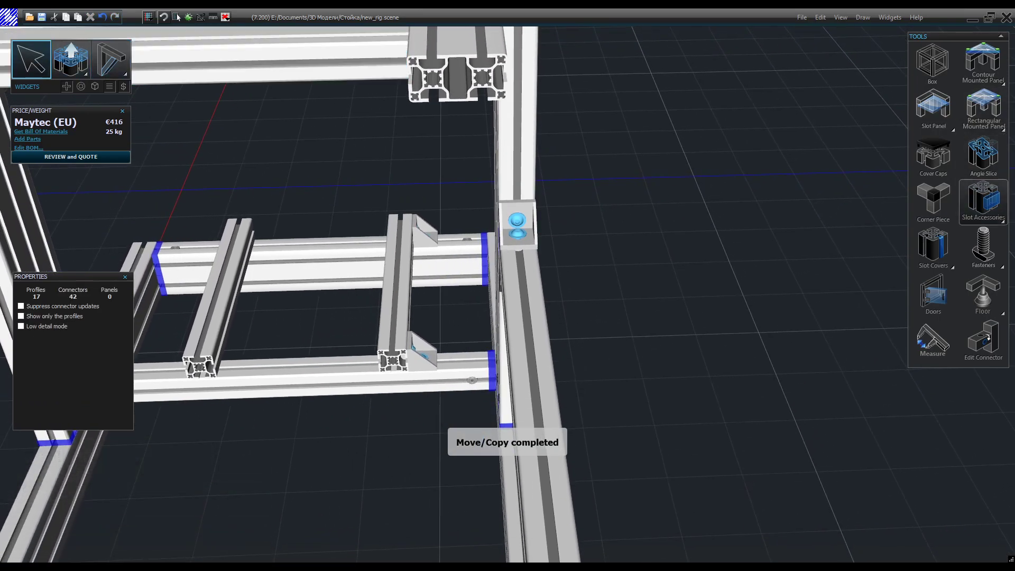
# Place 39x40 corner brackets against the outer side of the unbracketed 40x40 support rail, one near each end
pyautogui.click(1002, 221)
pyautogui.click(281, 160)
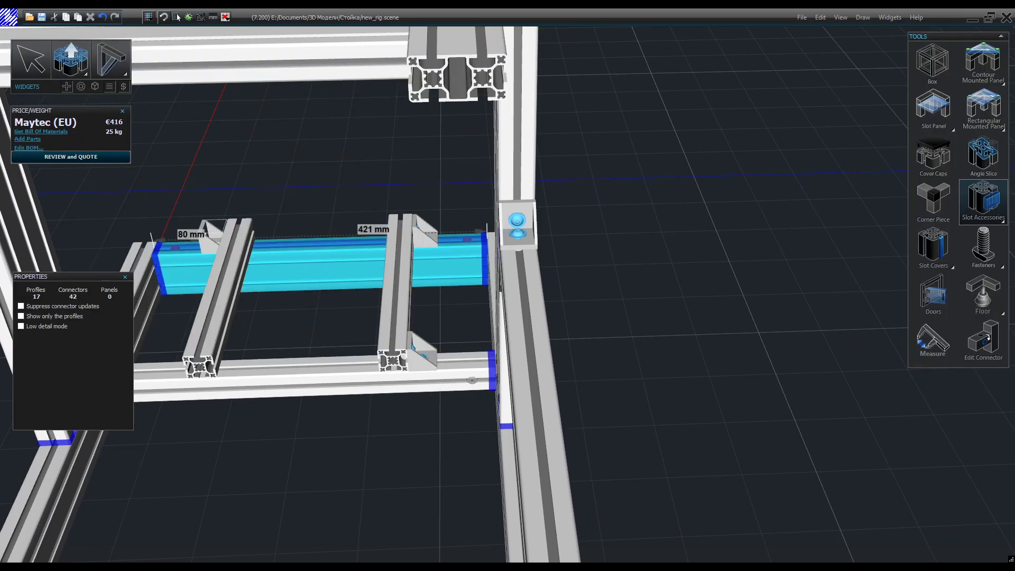
pyautogui.moveTo(344, 391); pyautogui.dragTo(429, 423, button='middle')
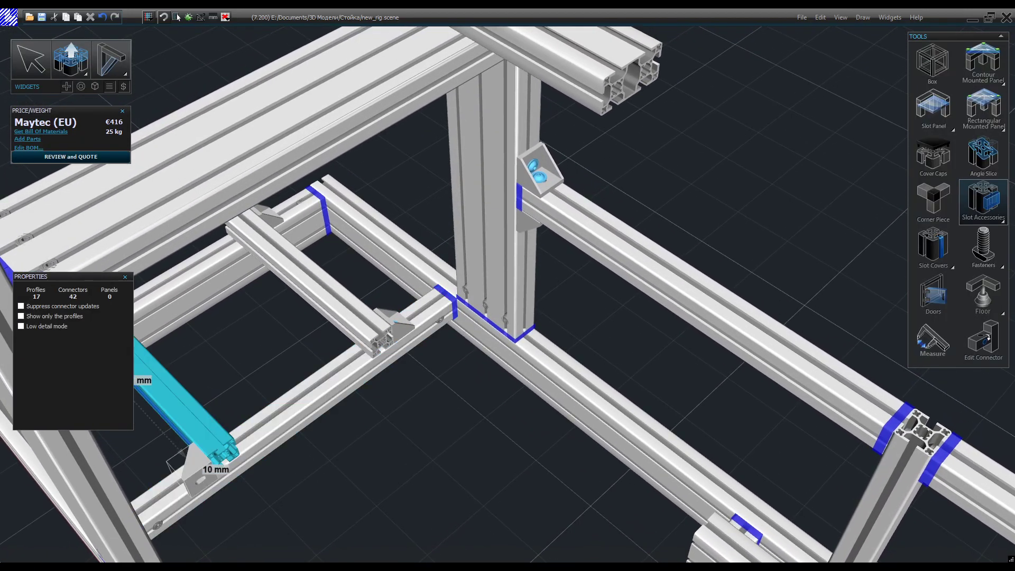
pyautogui.moveTo(230, 454); pyautogui.dragTo(211, 529, button='middle')
pyautogui.scroll(-3, 253, 531)
pyautogui.scroll(5, 278, 513)
pyautogui.scroll(1, 281, 505)
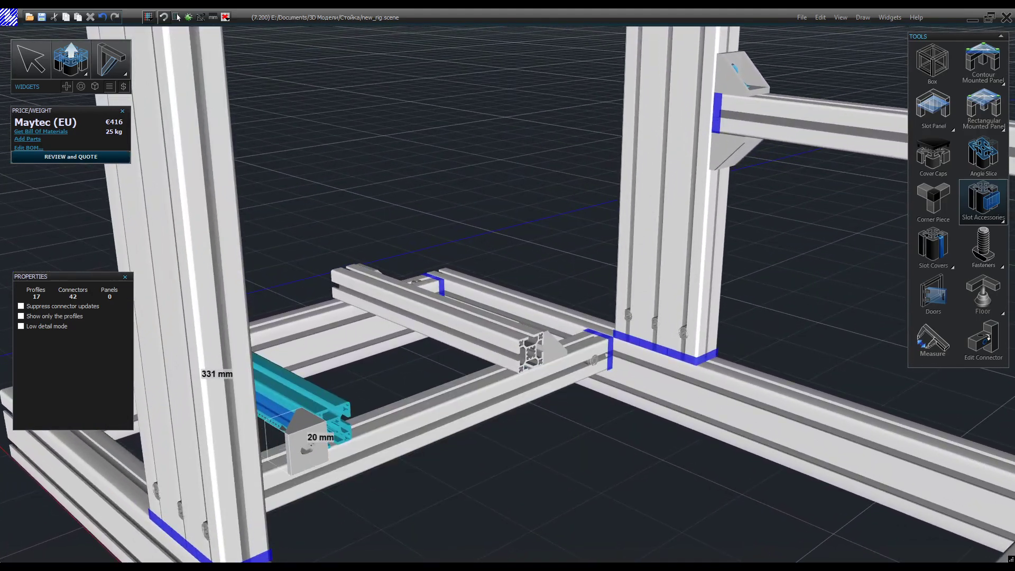
pyautogui.moveTo(343, 429); pyautogui.dragTo(656, 389, button='middle')
pyautogui.scroll(-3, 658, 386)
pyautogui.scroll(4, 341, 436)
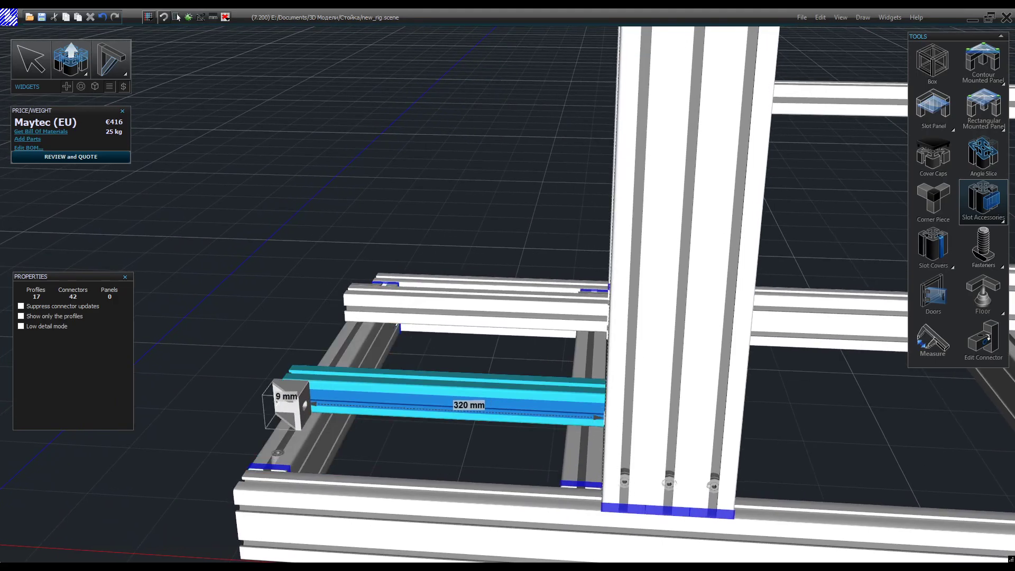
pyautogui.moveTo(306, 405); pyautogui.dragTo(423, 354, button='middle')
pyautogui.scroll(4, 407, 341)
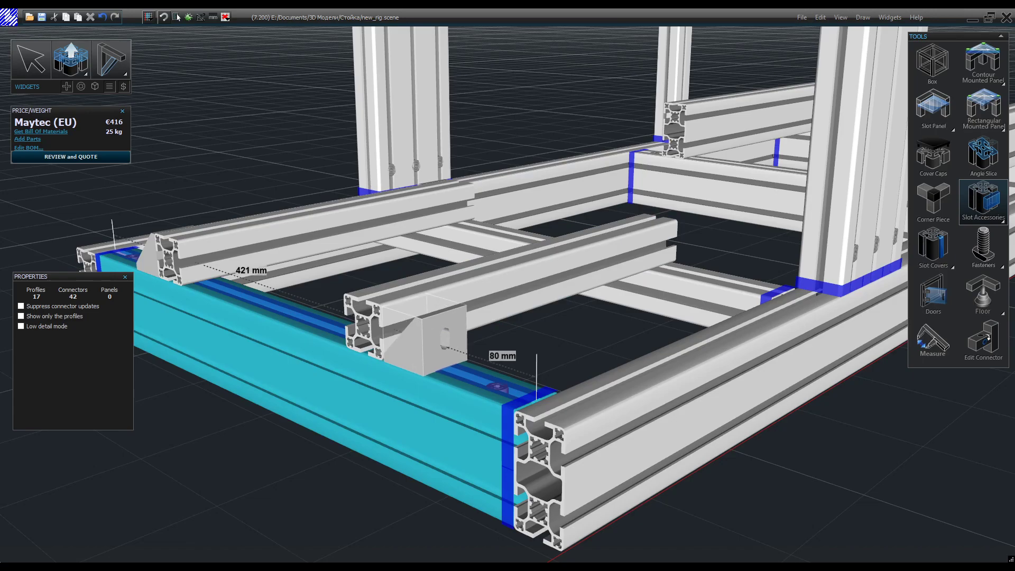
pyautogui.click(438, 338)
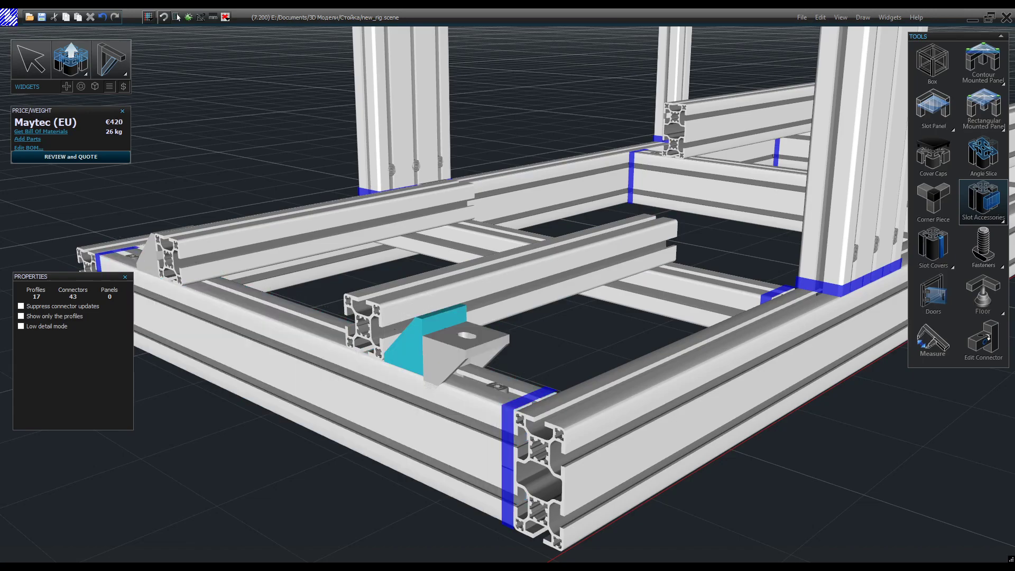
# Try to rotate the corner bracket at the rail's outer end with the Rotate tool
pyautogui.click(31, 59)
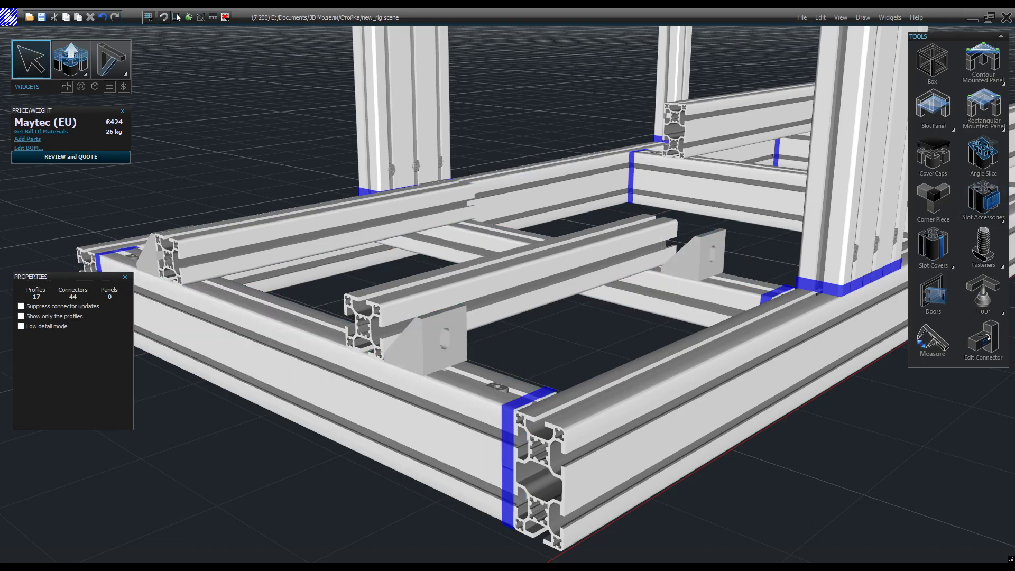
pyautogui.click(430, 344)
pyautogui.press('r')
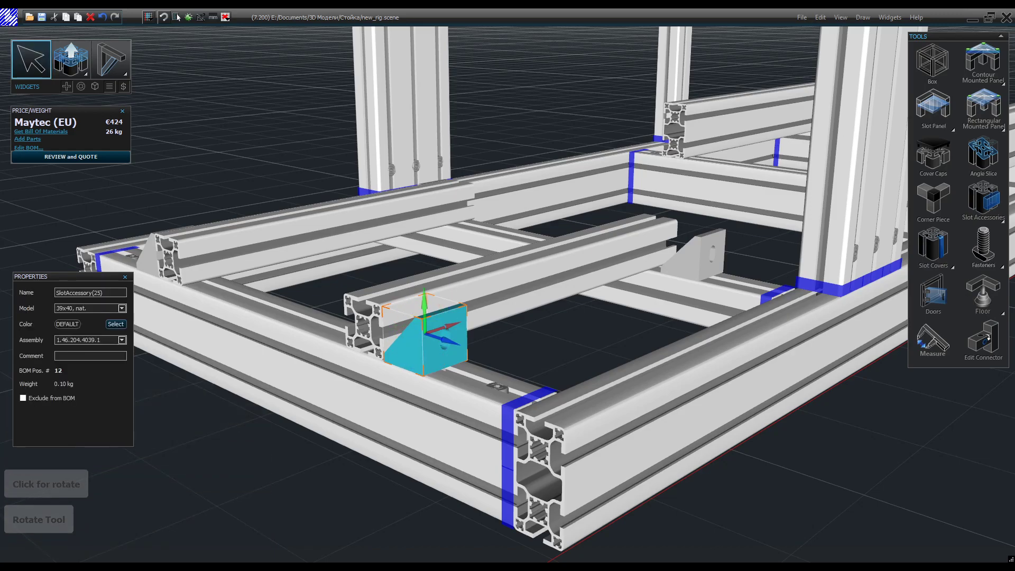
pyautogui.press('e')
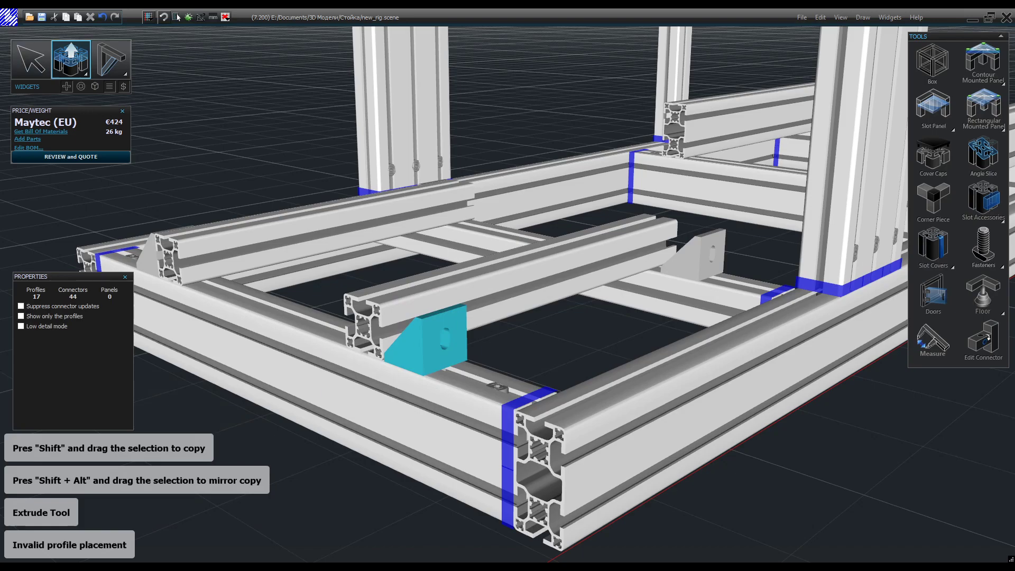
pyautogui.click(31, 59)
pyautogui.click(425, 332)
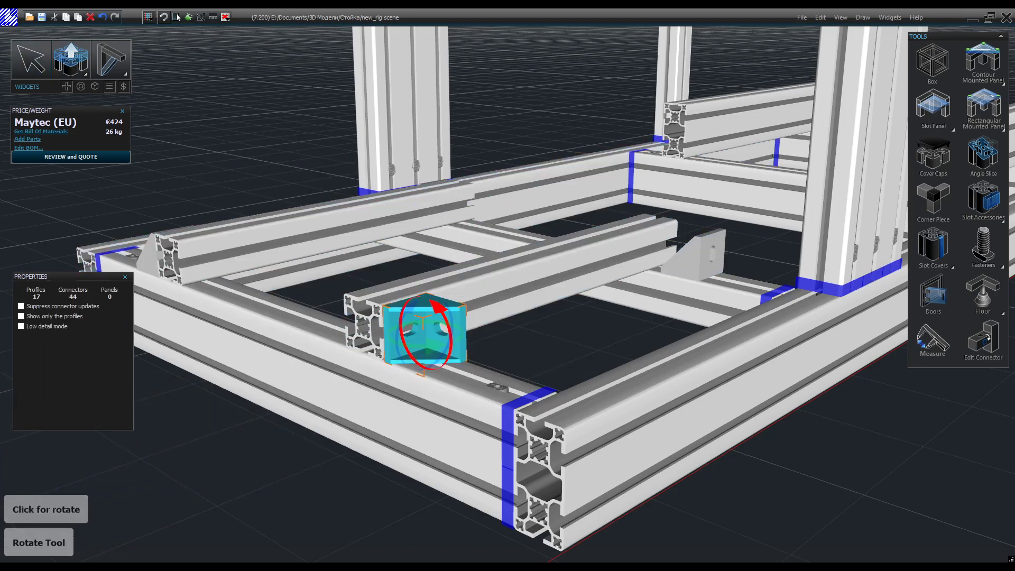
# Delete both newly placed corner brackets beside the 40x40 support rail
pyautogui.click(429, 332)
pyautogui.press('Delete')
pyautogui.click(709, 255)
pyautogui.press('Delete')
# Attach bolted corner brackets of another model to the outer side of the unbracketed 40x40 rail, one at each end
pyautogui.scroll(-2, 711, 296)
pyautogui.moveTo(233, 271); pyautogui.dragTo(449, 291, button='middle')
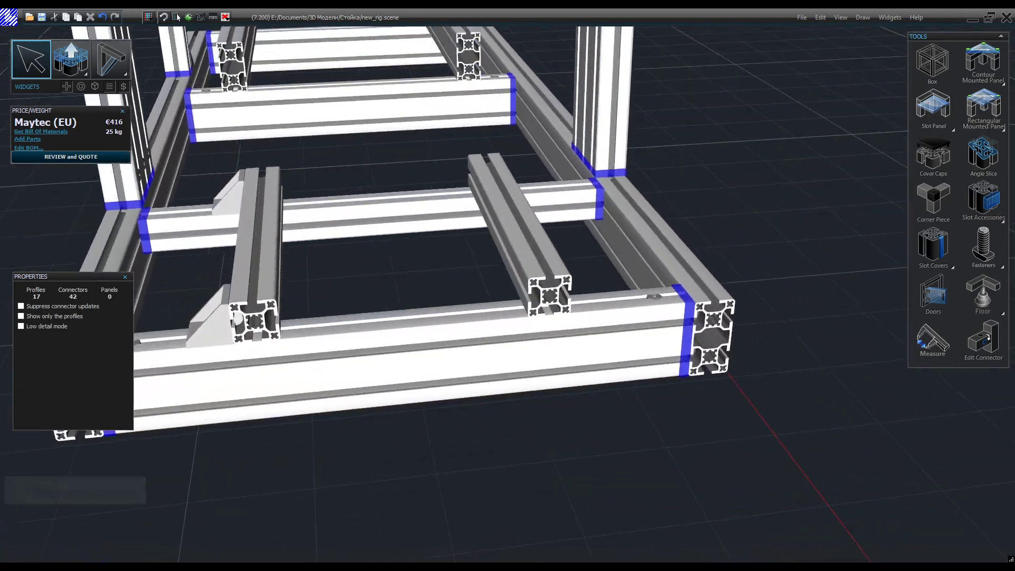
pyautogui.click(1001, 221)
pyautogui.click(377, 160)
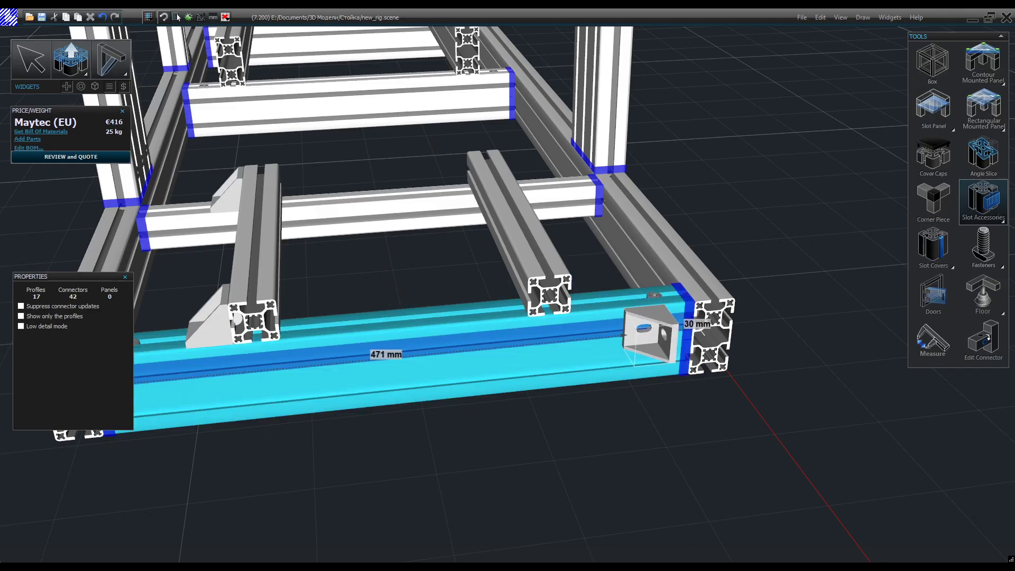
pyautogui.moveTo(656, 328); pyautogui.dragTo(577, 296, button='middle')
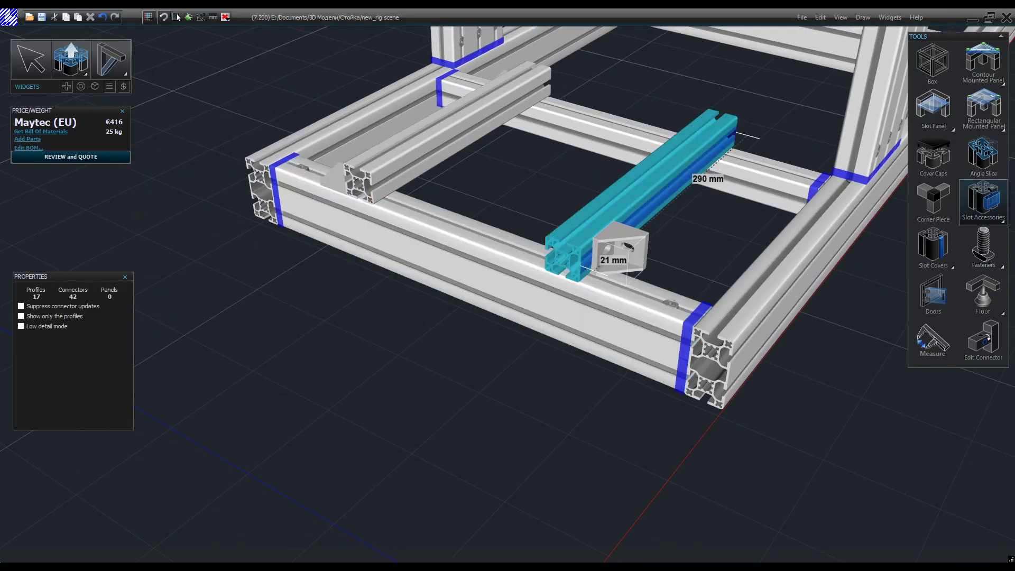
pyautogui.click(740, 140)
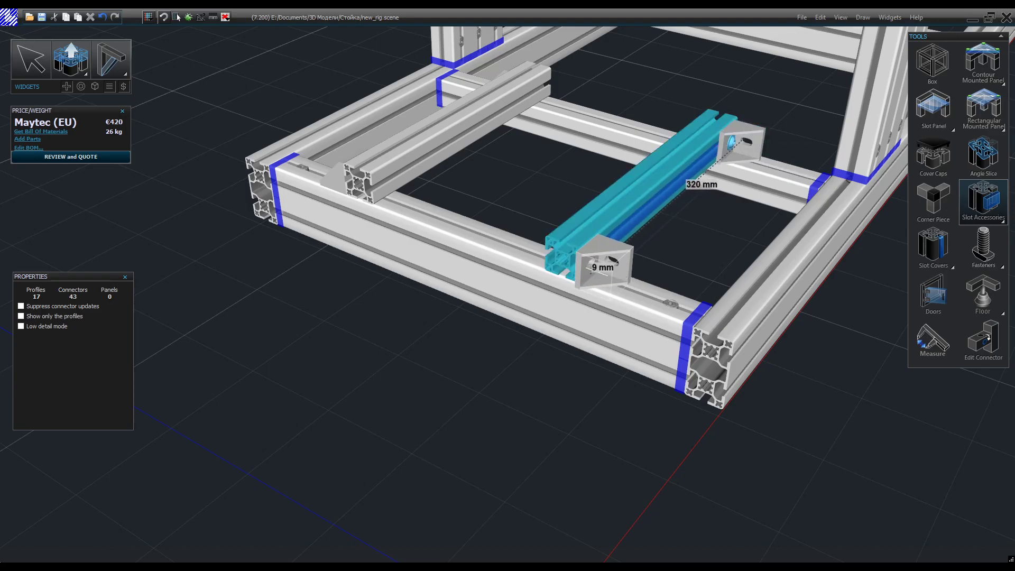
pyautogui.scroll(-3, 544, 302)
pyautogui.scroll(6, 679, 274)
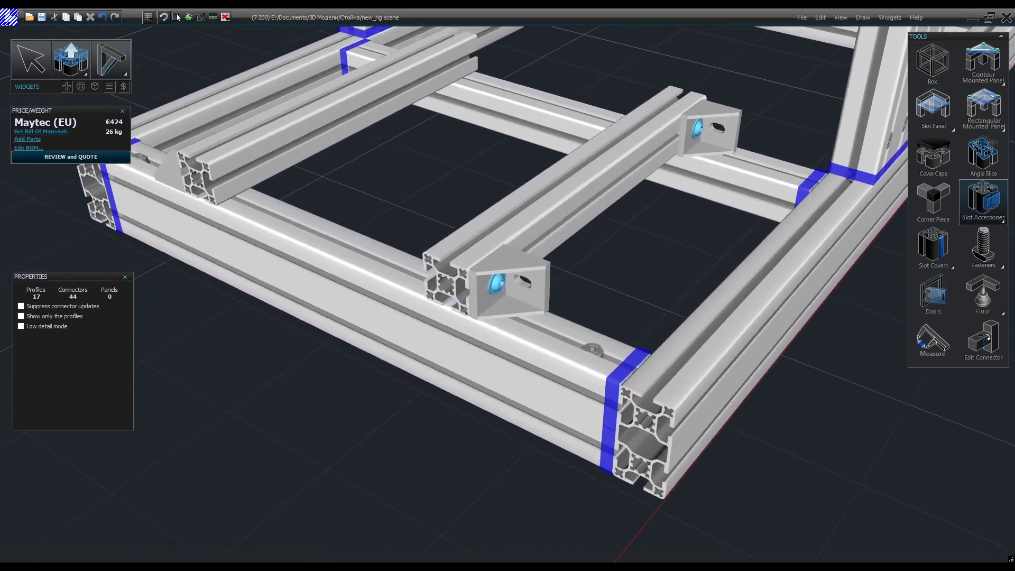
# Rotate both corner brackets on the 40x40 support rail's outer side so they join the rail to the crossmembers below
pyautogui.click(497, 285)
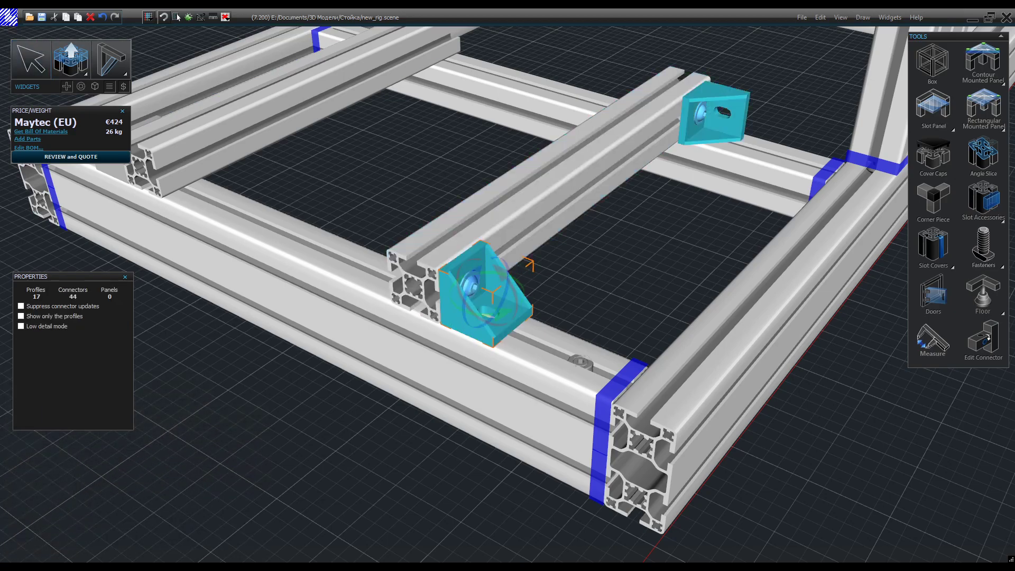
pyautogui.click(487, 297)
pyautogui.click(727, 111)
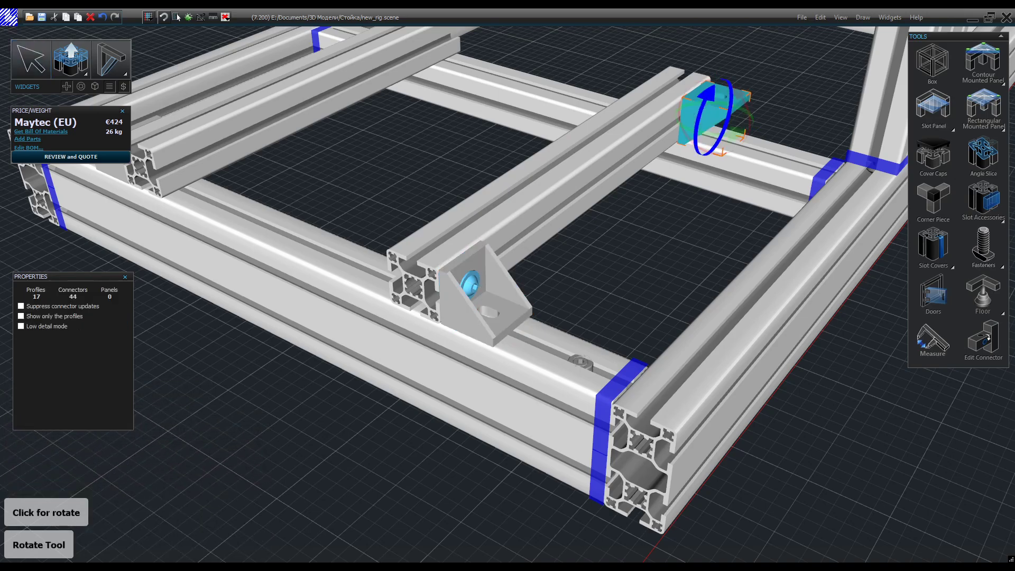
pyautogui.click(742, 96)
# Place 39x40, nat. corner brackets beneath the crossmember between the tall uprights, one at each joint with the side profiles
pyautogui.moveTo(507, 280); pyautogui.dragTo(629, 286, button='middle')
pyautogui.scroll(-4, 460, 283)
pyautogui.scroll(-4, 507, 286)
pyautogui.moveTo(507, 285); pyautogui.dragTo(565, 338, button='middle')
pyautogui.scroll(3, 529, 243)
pyautogui.scroll(2, 550, 359)
pyautogui.click(983, 202)
pyautogui.click(233, 160)
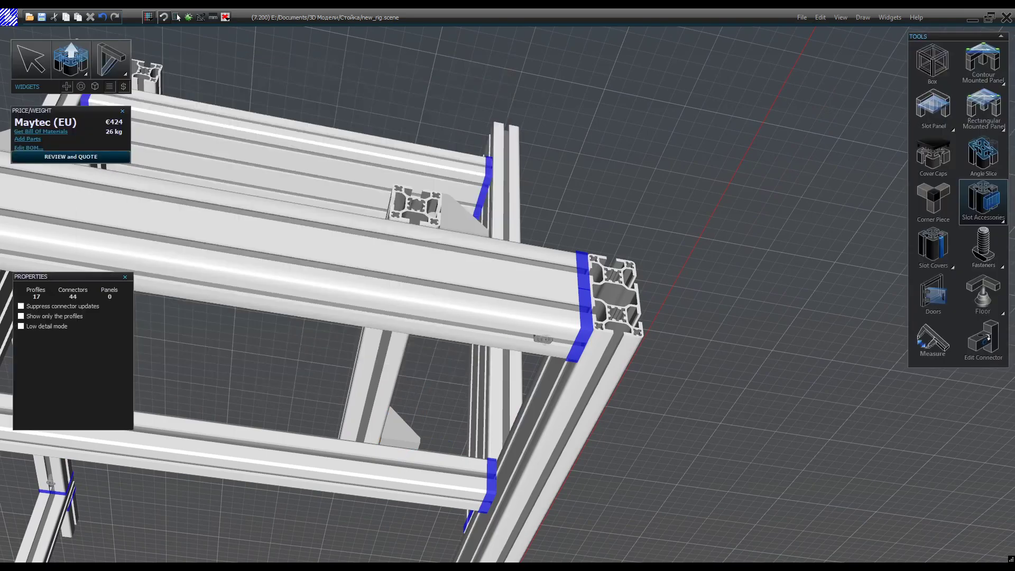
pyautogui.click(466, 507)
pyautogui.scroll(-3, 687, 455)
pyautogui.moveTo(581, 423); pyautogui.dragTo(228, 444, button='middle')
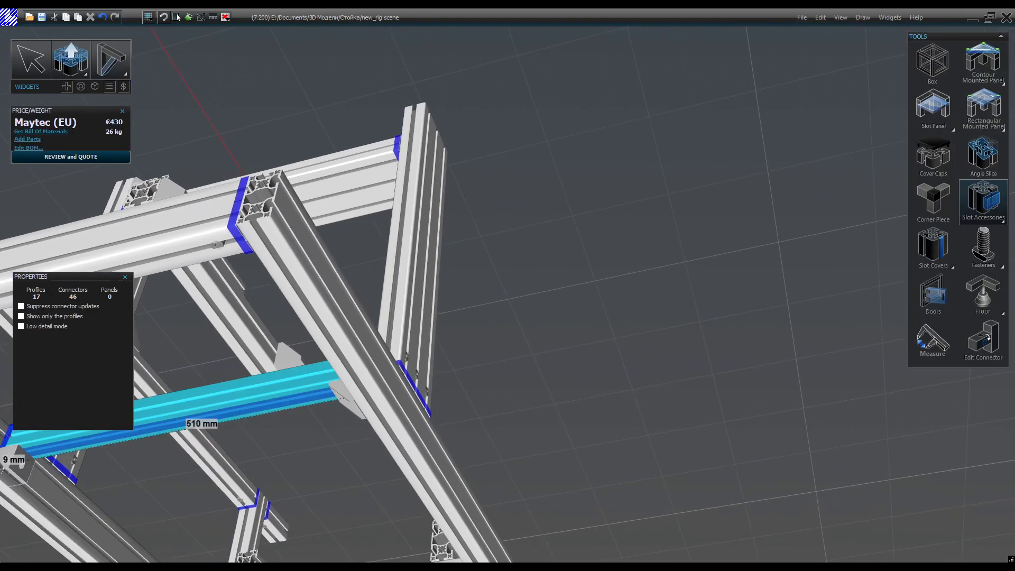
pyautogui.scroll(-3, 27, 465)
pyautogui.moveTo(26, 475); pyautogui.dragTo(284, 454, button='middle')
pyautogui.scroll(3, 286, 444)
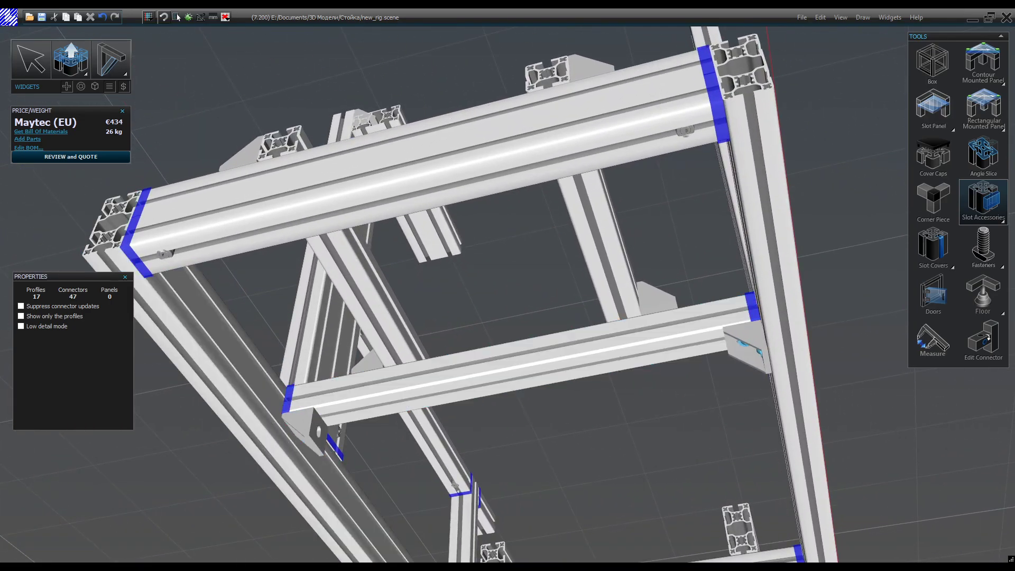
# Rotate one of the brackets beneath the crossmember so it fits the corner with the side profile
pyautogui.click(315, 430)
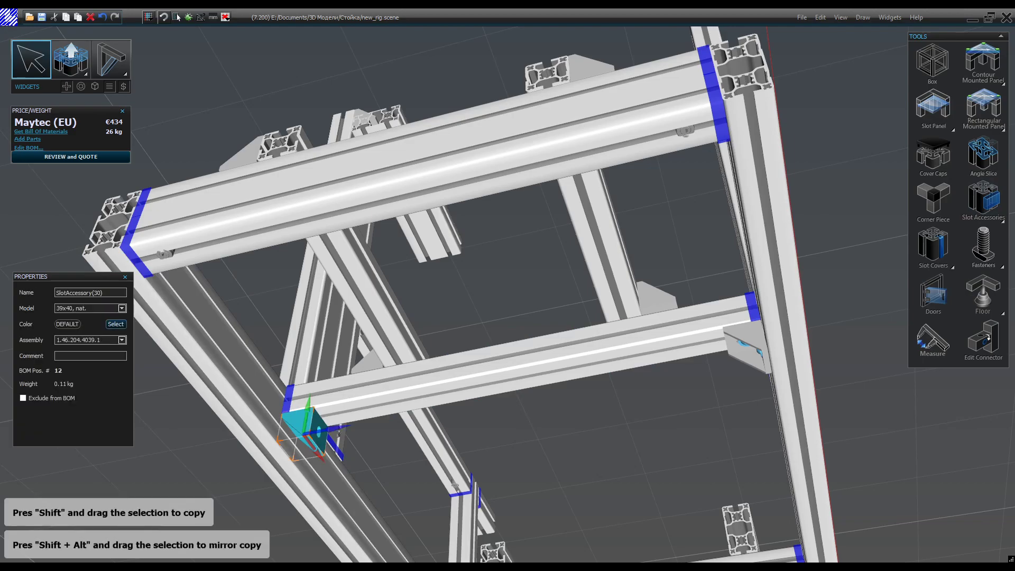
pyautogui.click(318, 410)
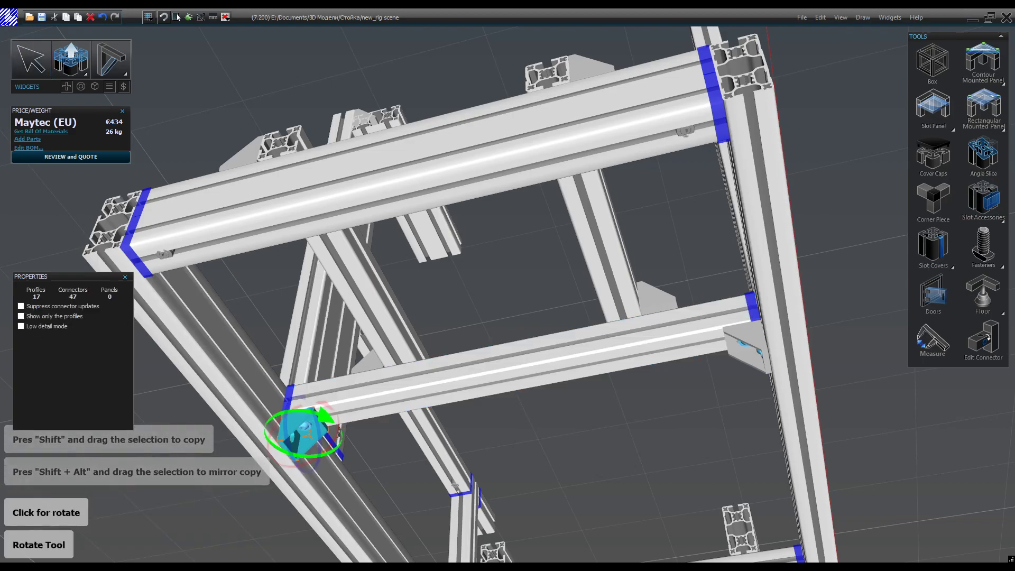
pyautogui.press('Escape')
# Attach 39x40 corner brackets to the side arm's short upright, under the arm on both sides and at the upright's foot
pyautogui.scroll(-3, 317, 423)
pyautogui.moveTo(327, 423); pyautogui.dragTo(656, 354, button='right')
pyautogui.scroll(-4, 539, 422)
pyautogui.scroll(5, 560, 455)
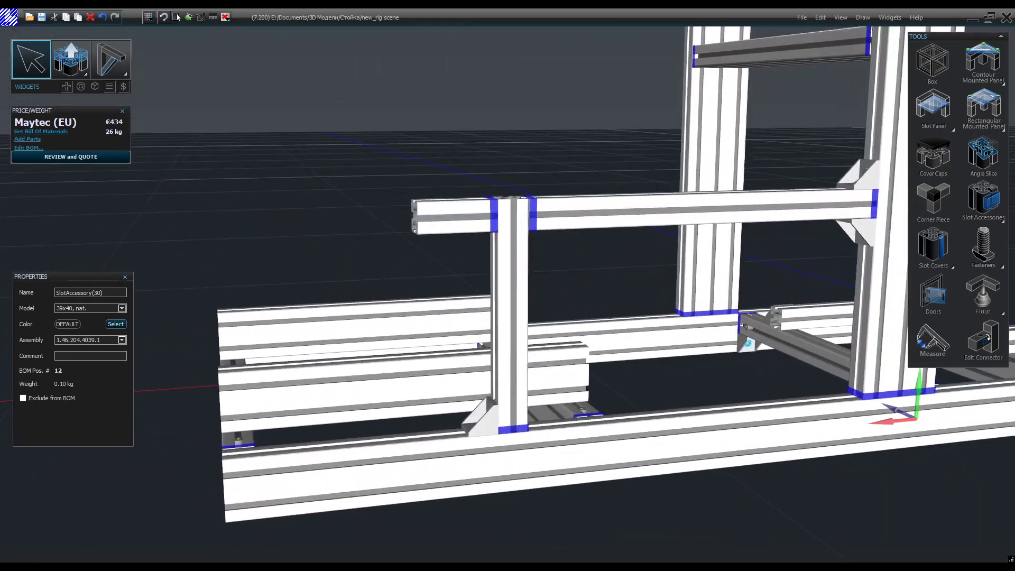
pyautogui.scroll(-3, 602, 484)
pyautogui.moveTo(603, 483); pyautogui.dragTo(573, 445, button='right')
pyautogui.moveTo(671, 418); pyautogui.dragTo(674, 367, button='right')
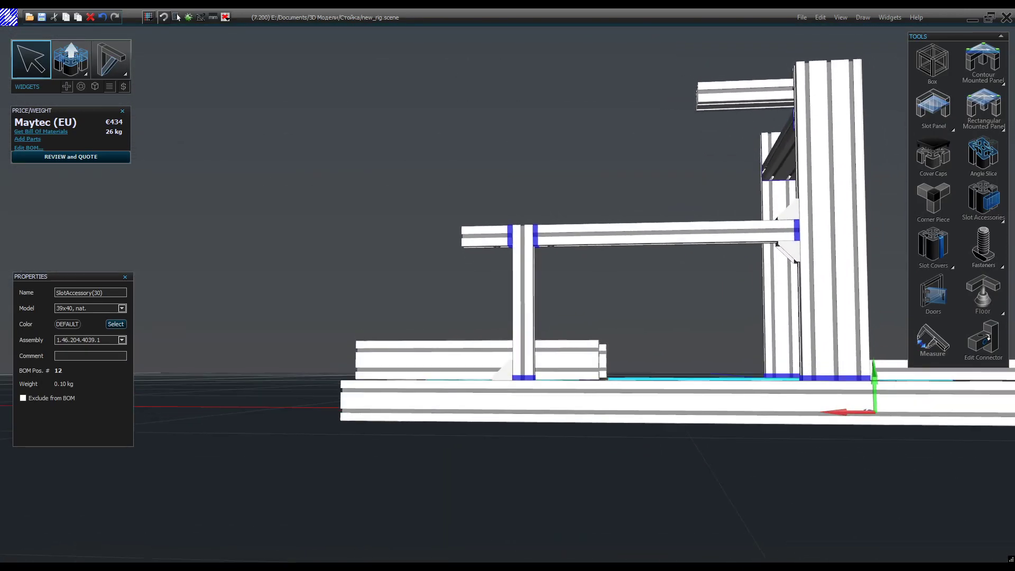
pyautogui.scroll(3, 674, 368)
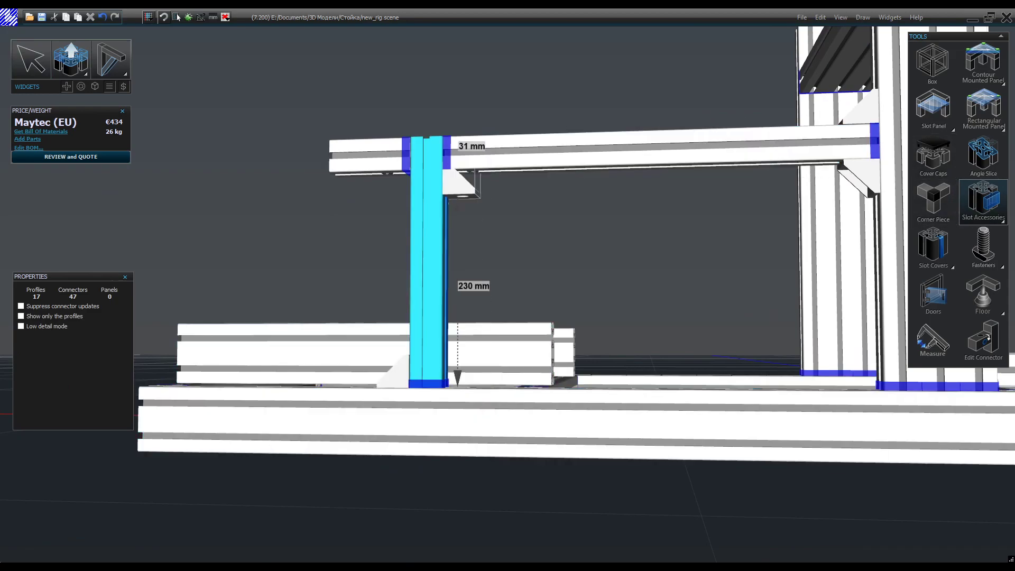
pyautogui.click(449, 195)
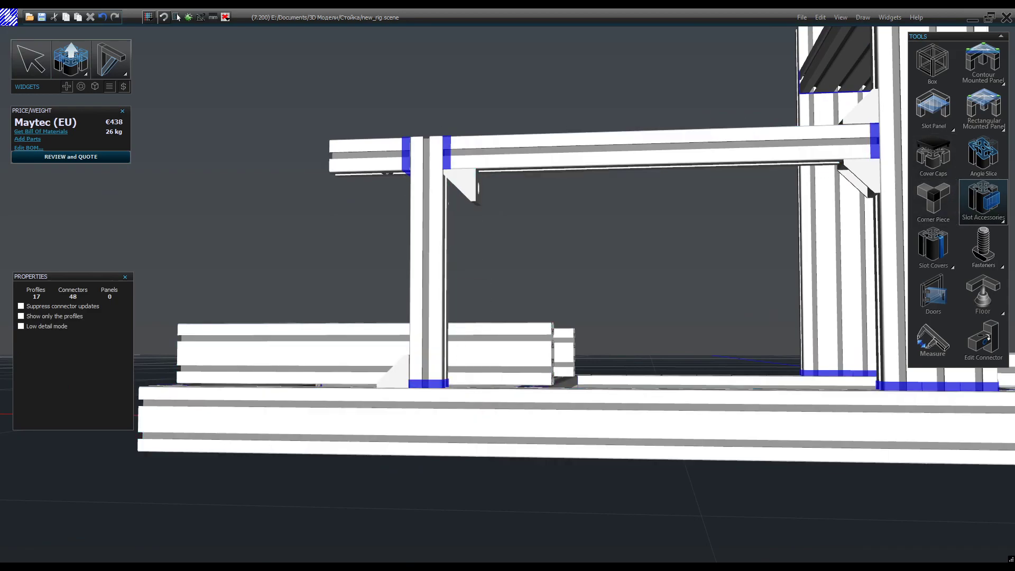
pyautogui.moveTo(453, 222); pyautogui.dragTo(523, 391, button='middle')
pyautogui.scroll(3, 507, 381)
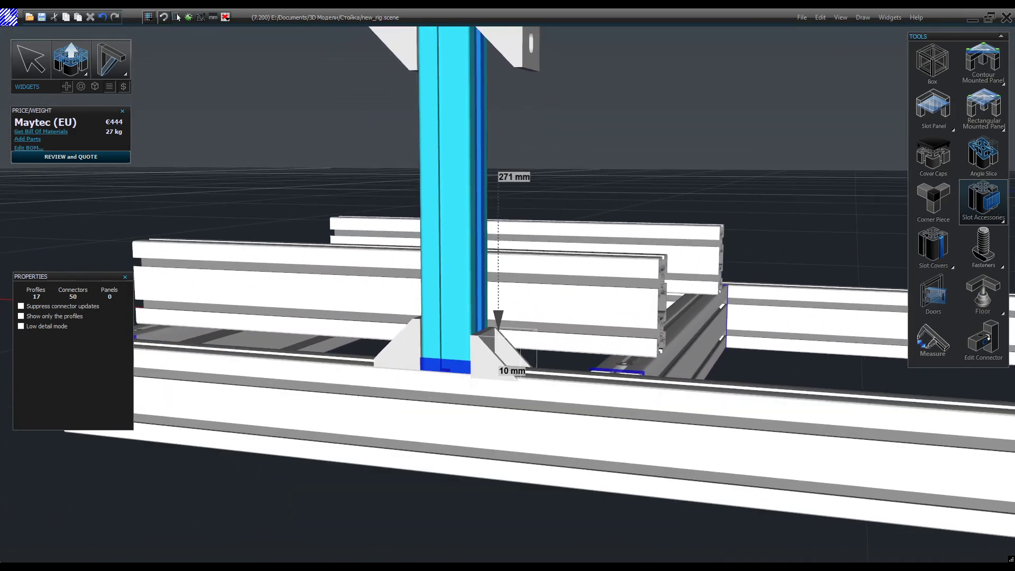
pyautogui.click(482, 344)
pyautogui.scroll(5, 500, 58)
pyautogui.scroll(-3, 513, 275)
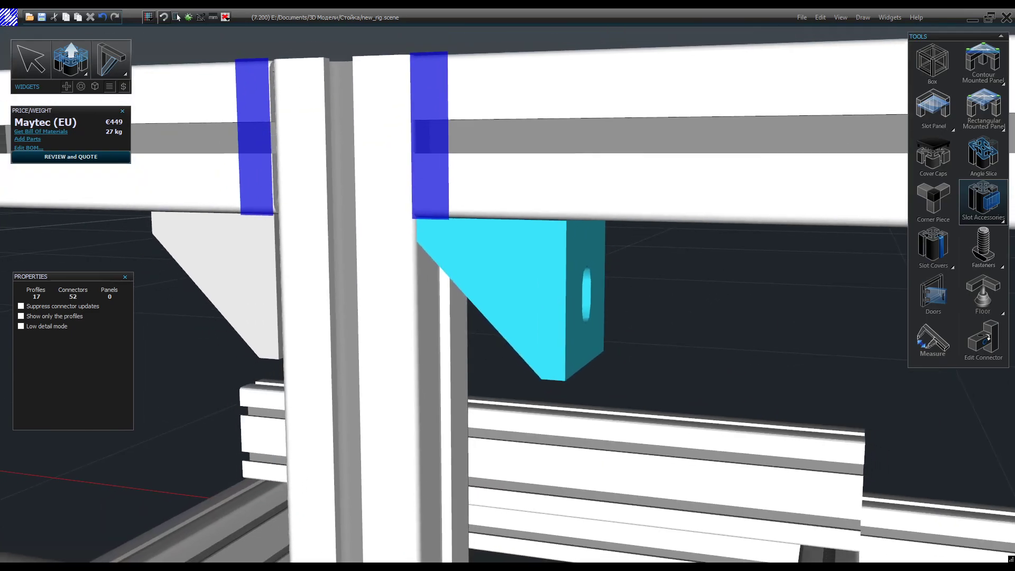
# Rotate the bracket under the side arm's longer section so it braces the arm against the short upright
pyautogui.click(507, 296)
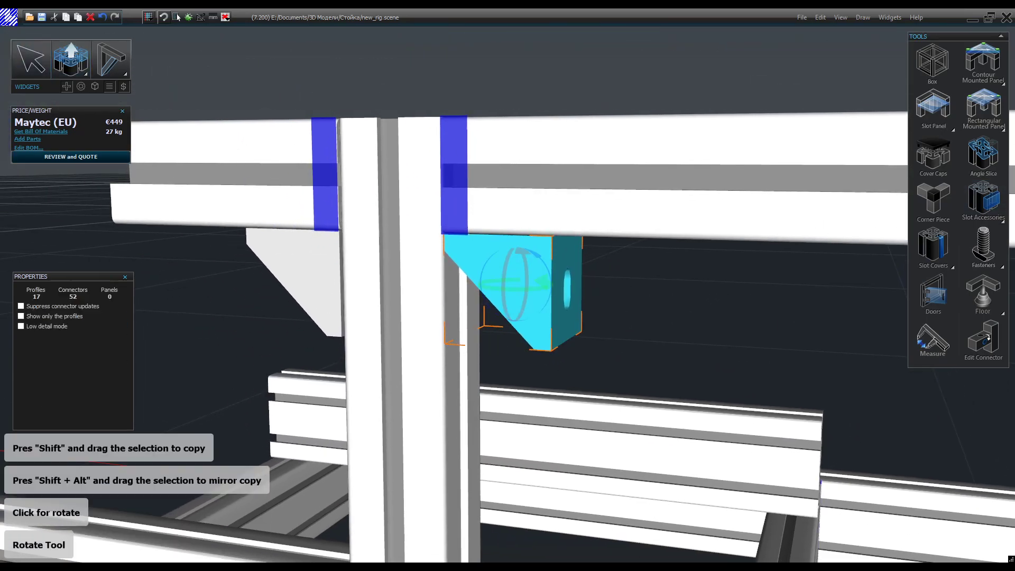
pyautogui.click(497, 288)
pyautogui.click(497, 288)
pyautogui.click(497, 288)
pyautogui.scroll(-2, 497, 288)
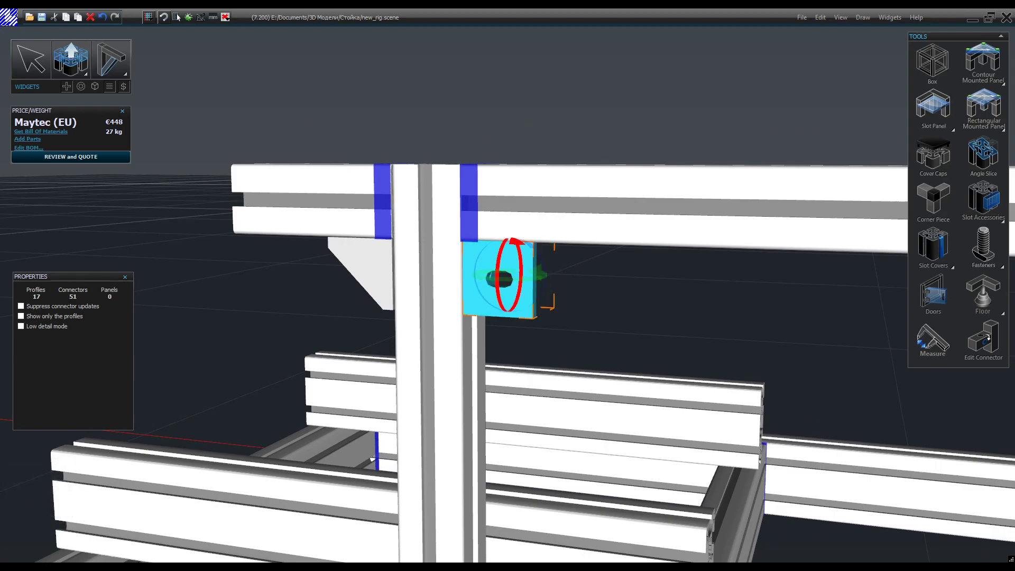
pyautogui.press('Escape')
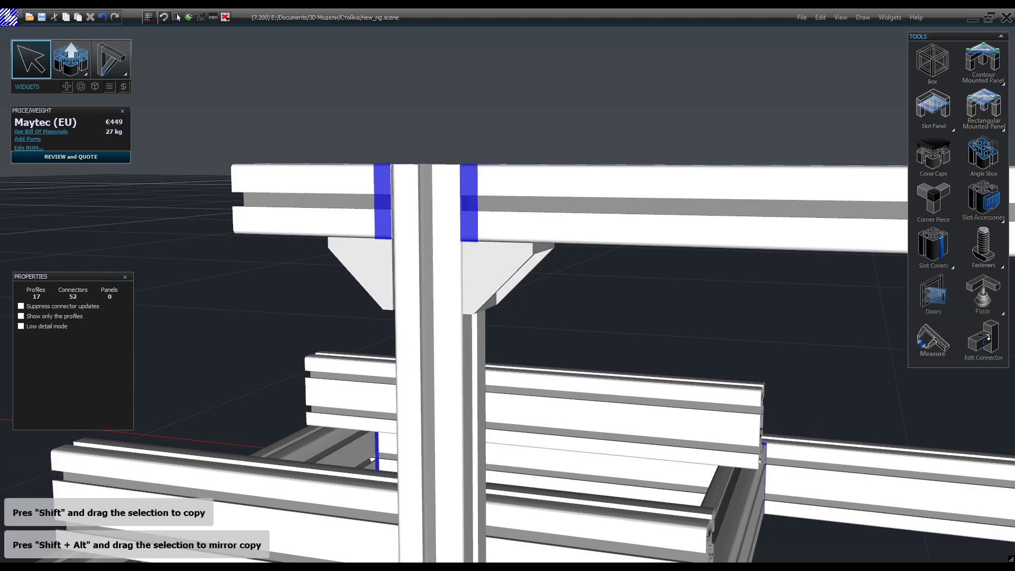
# Place corner brackets on the outer side of the tall support rail nearest the short upright, one at each crossmember
pyautogui.scroll(-4, 528, 222)
pyautogui.moveTo(529, 222); pyautogui.dragTo(592, 191, button='middle')
pyautogui.click(178, 17)
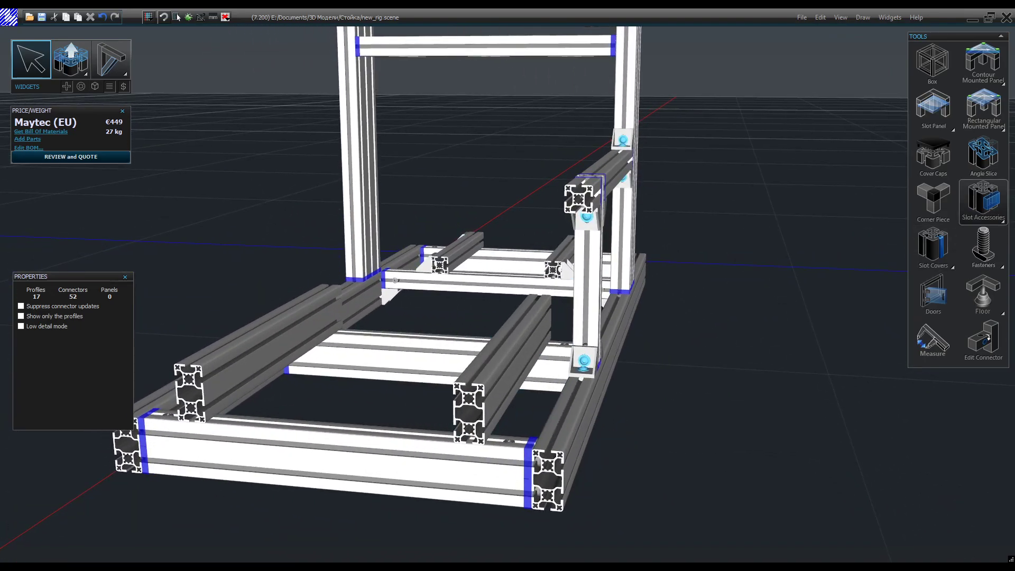
pyautogui.click(508, 425)
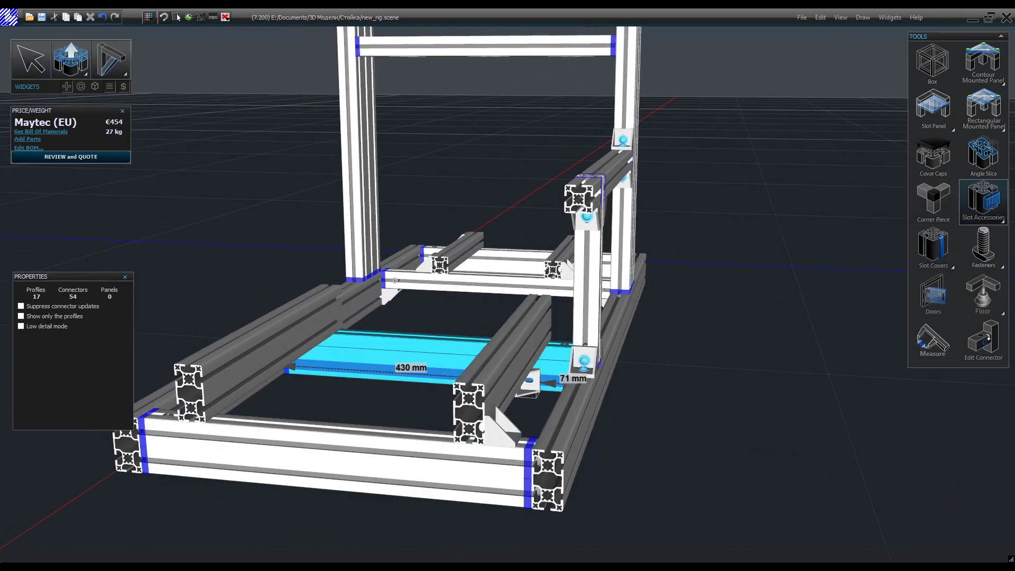
pyautogui.click(177, 17)
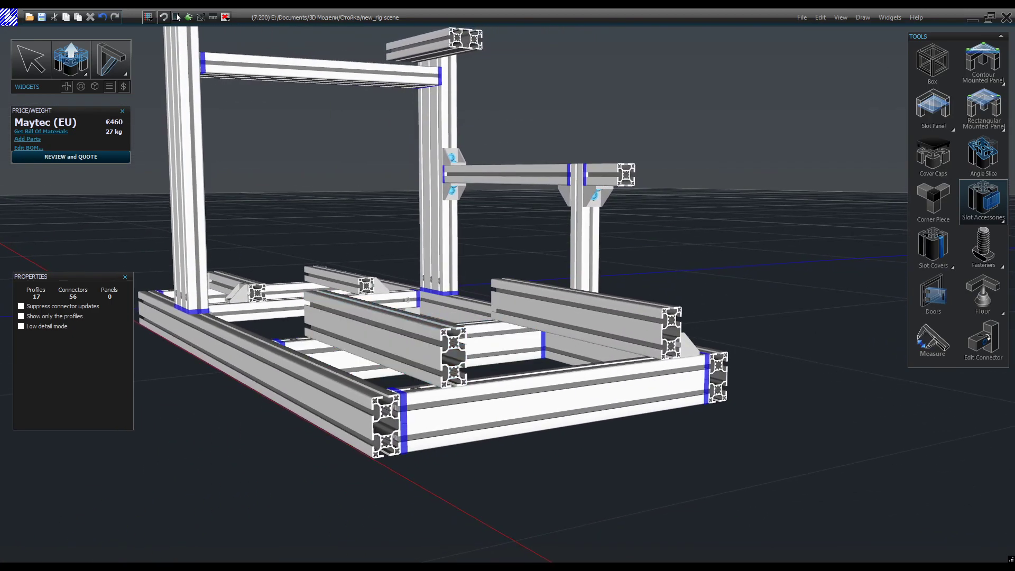
# Place corner brackets on the outer side of the opposite tall support rail at both crossmembers and rotate them against the rail
pyautogui.click(178, 17)
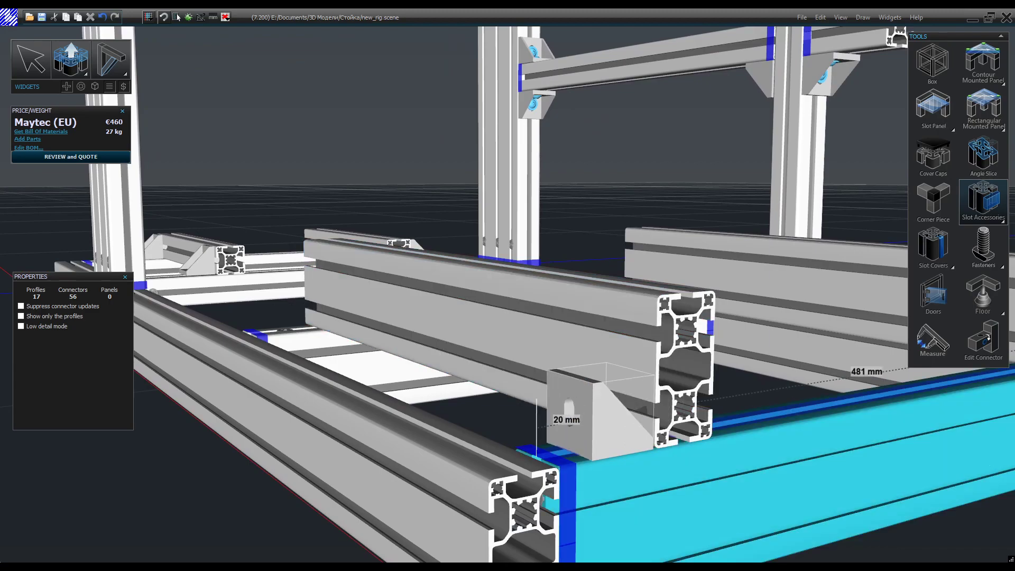
pyautogui.click(600, 447)
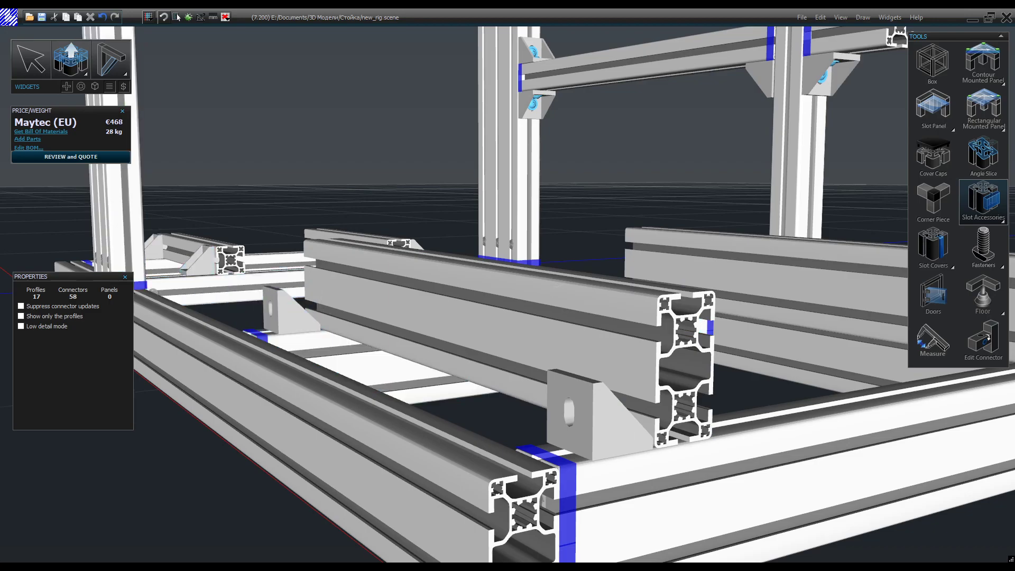
pyautogui.click(288, 312)
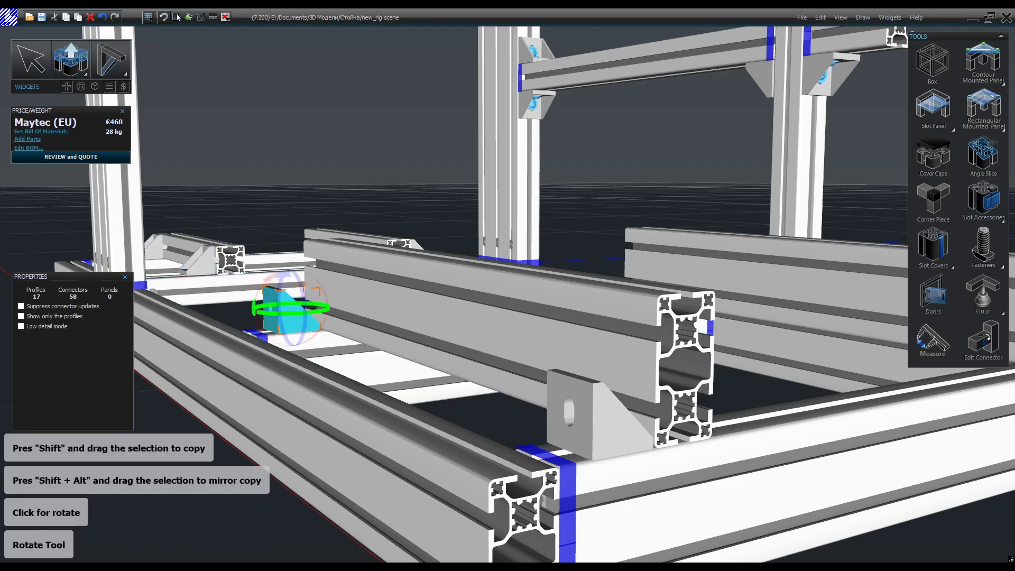
pyautogui.click(597, 413)
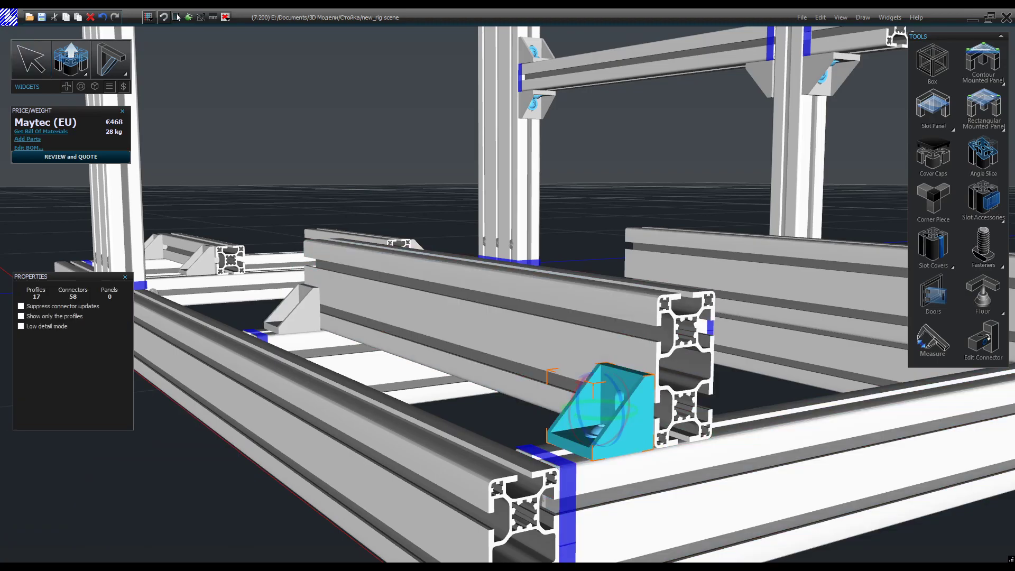
pyautogui.press('Escape')
pyautogui.scroll(-3, 598, 370)
pyautogui.press('Escape')
# Attach a 74x76 natural corner bracket at the joint between the middle crossmember and the base frame's side profile
pyautogui.moveTo(597, 370); pyautogui.dragTo(518, 423, button='middle')
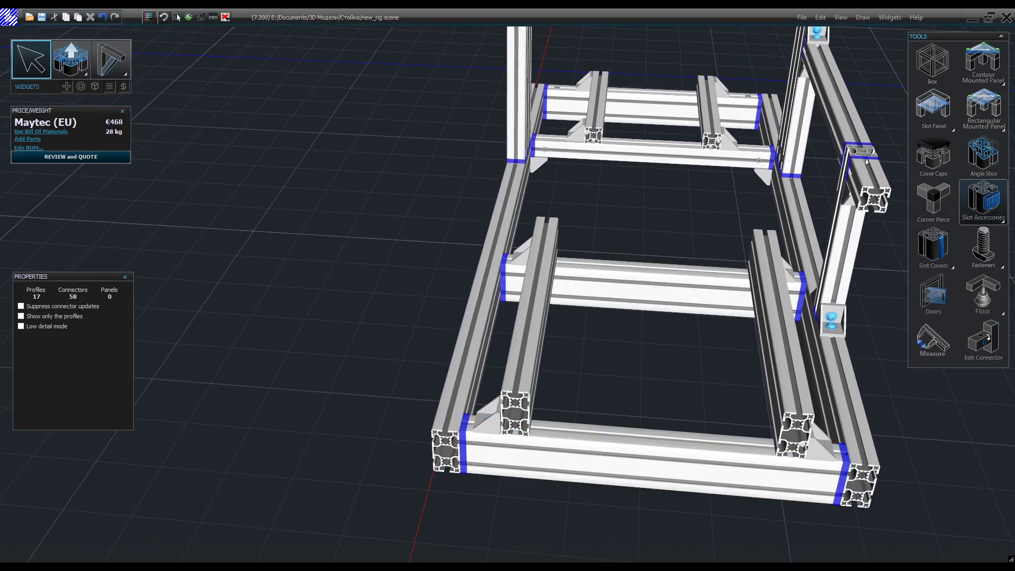
pyautogui.click(983, 202)
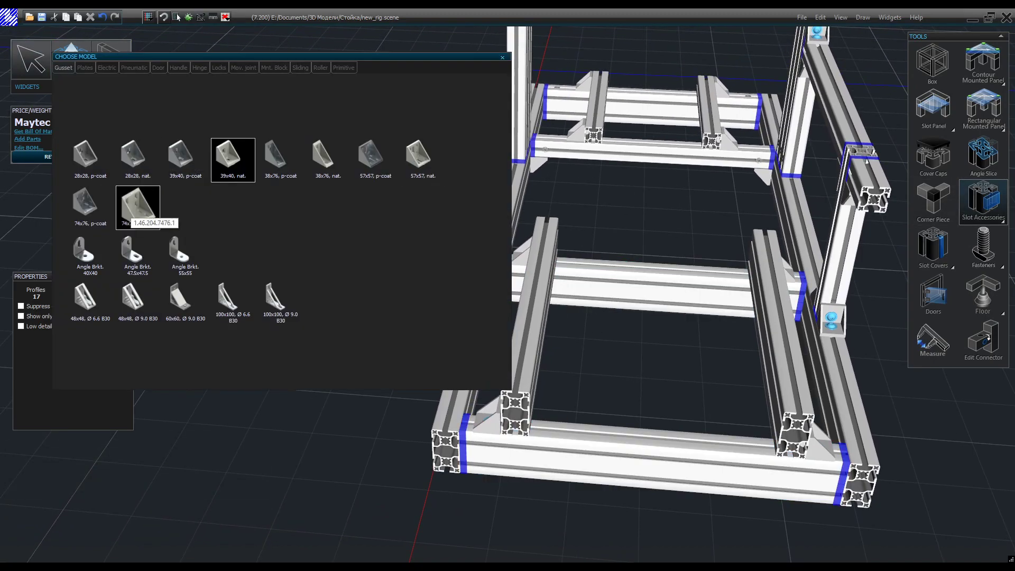
pyautogui.click(136, 206)
pyautogui.scroll(3, 529, 275)
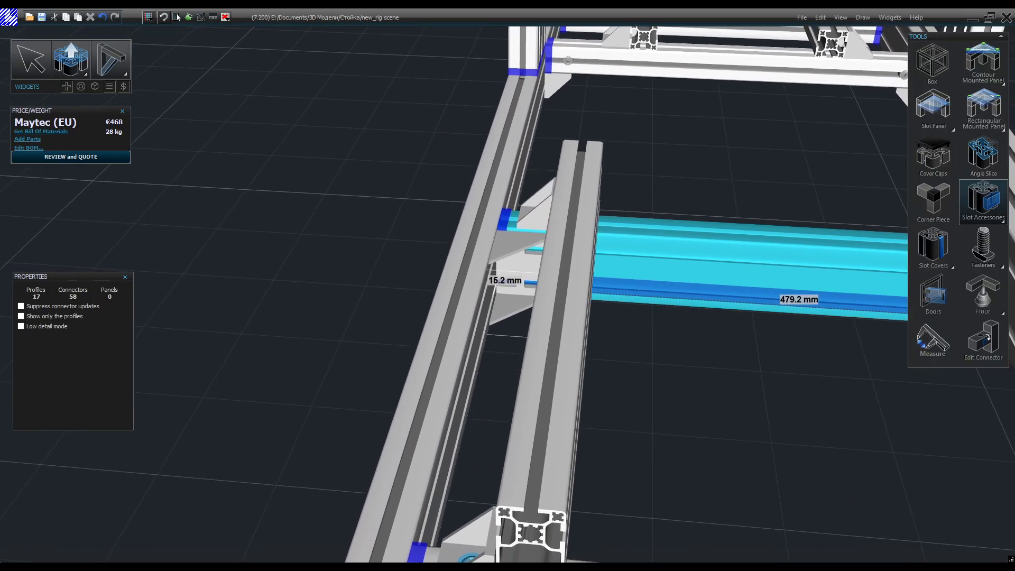
pyautogui.click(515, 284)
# Place a second 74x76 bracket at the middle crossmember's opposite end and rotate it towards the corner
pyautogui.moveTo(515, 284); pyautogui.dragTo(597, 180, button='middle')
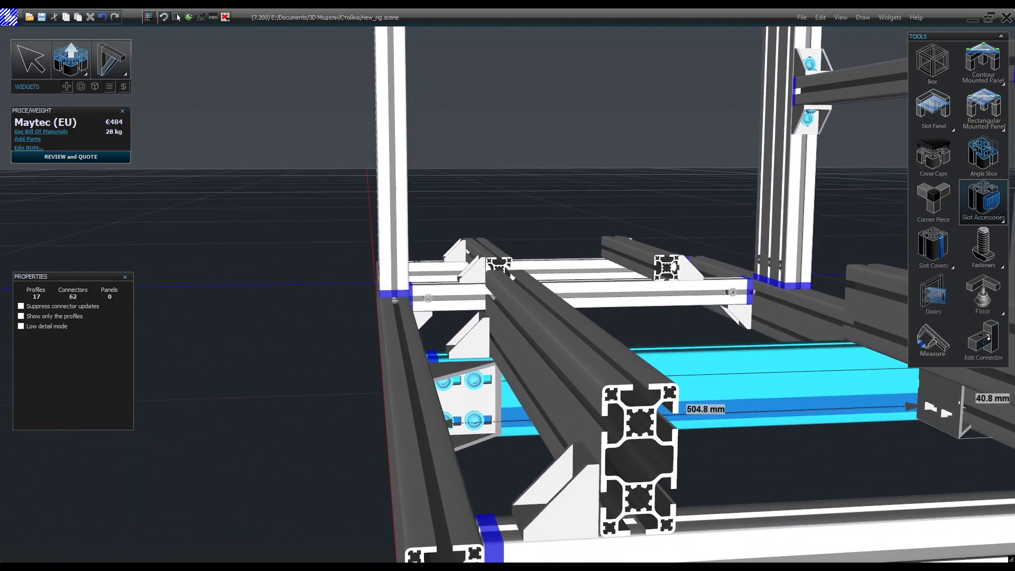
pyautogui.moveTo(919, 399); pyautogui.dragTo(725, 460, button='middle')
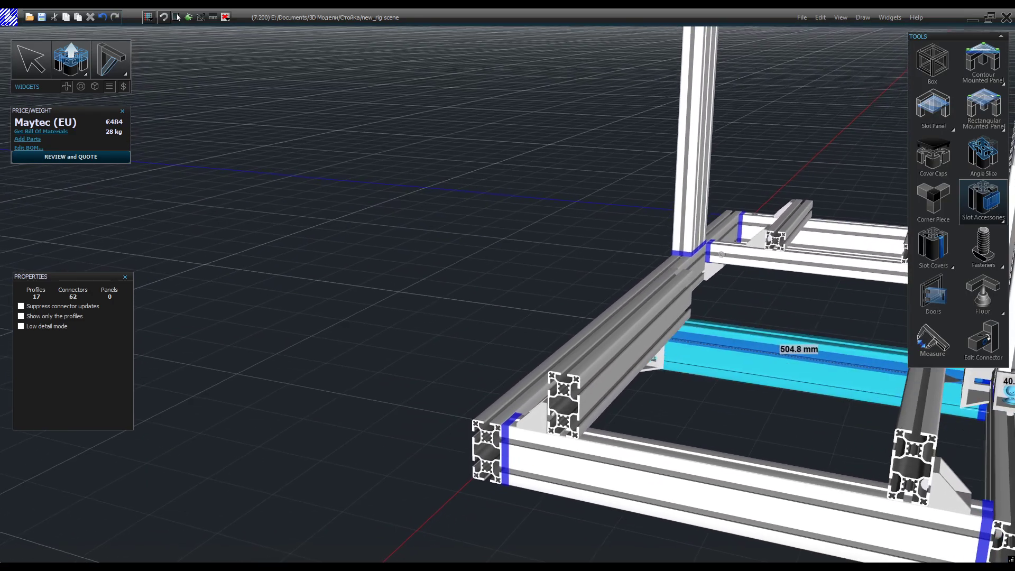
pyautogui.moveTo(825, 370); pyautogui.dragTo(896, 246, button='middle')
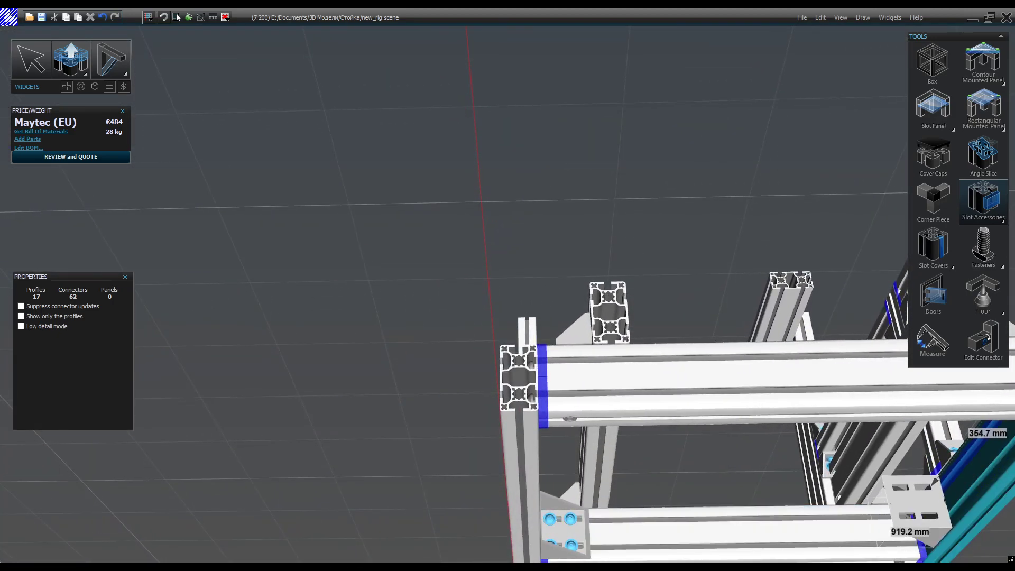
pyautogui.click(907, 510)
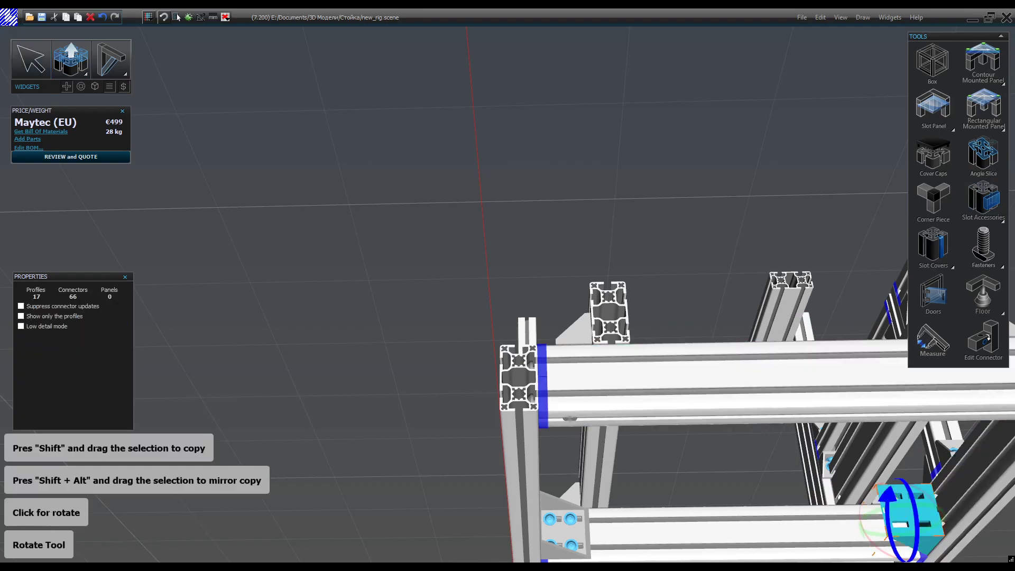
pyautogui.click(905, 524)
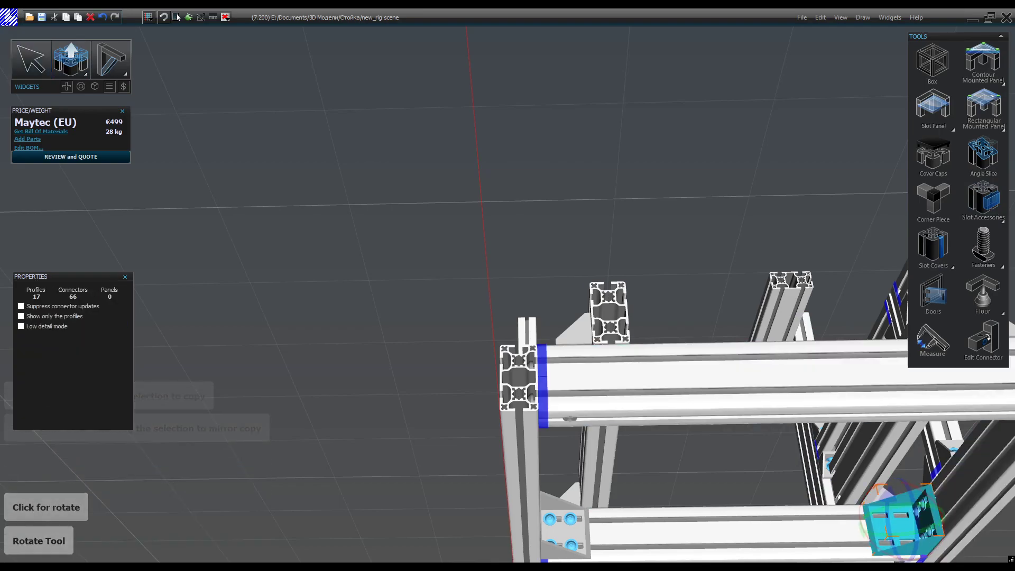
# Move the second 74x76 bracket into the corner between the middle crossmember and the side profile
pyautogui.scroll(-3, 905, 521)
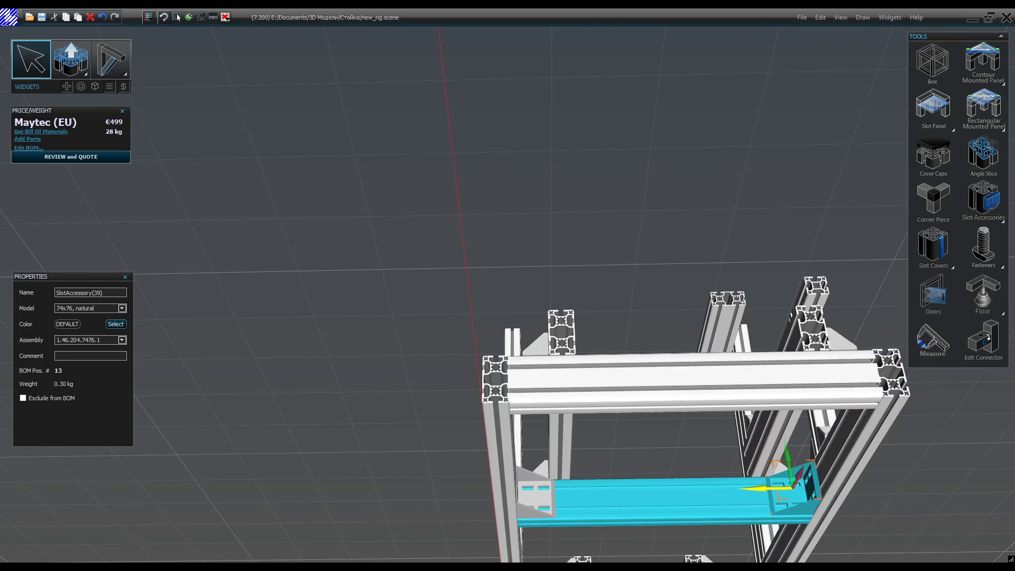
pyautogui.moveTo(756, 488); pyautogui.dragTo(754, 488)
pyautogui.keyDown('ctrl'); pyautogui.click(761, 496); pyautogui.keyUp('ctrl')
pyautogui.click(841, 478)
pyautogui.click(875, 489)
pyautogui.click(811, 489)
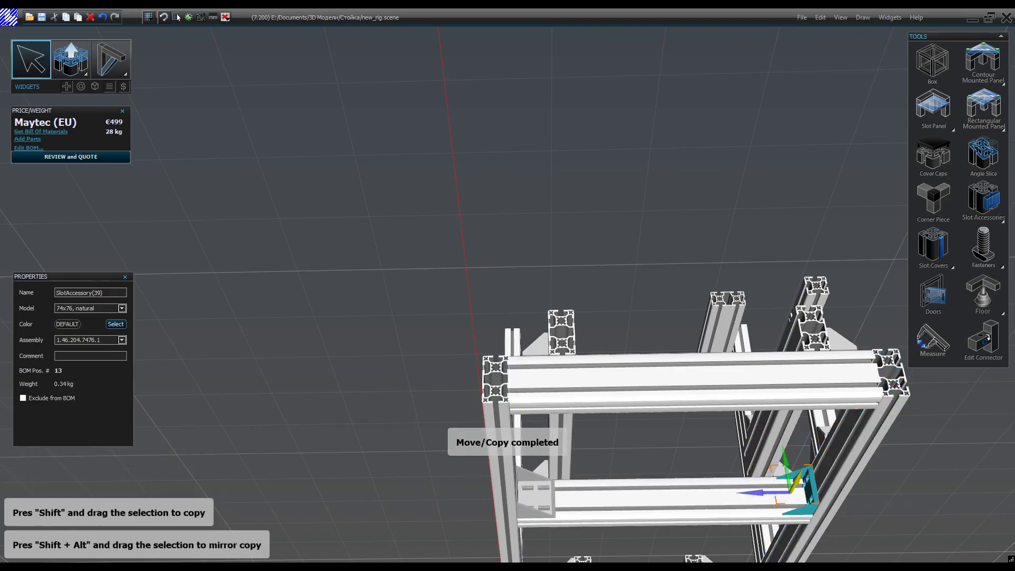
pyautogui.moveTo(812, 489); pyautogui.dragTo(864, 426, button='middle')
pyautogui.scroll(3, 848, 518)
pyautogui.scroll(3, 185, 385)
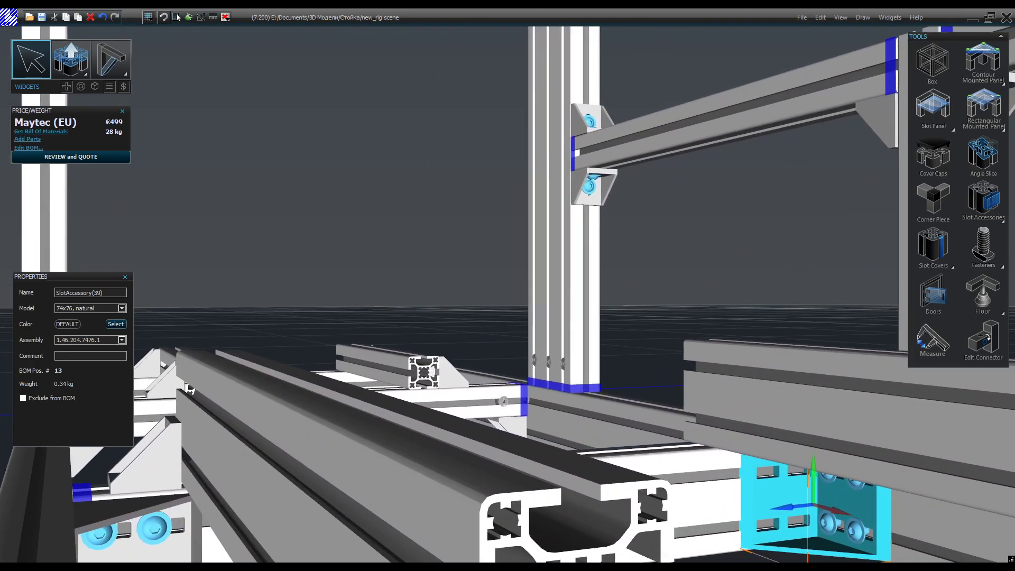
pyautogui.moveTo(794, 510); pyautogui.dragTo(794, 510)
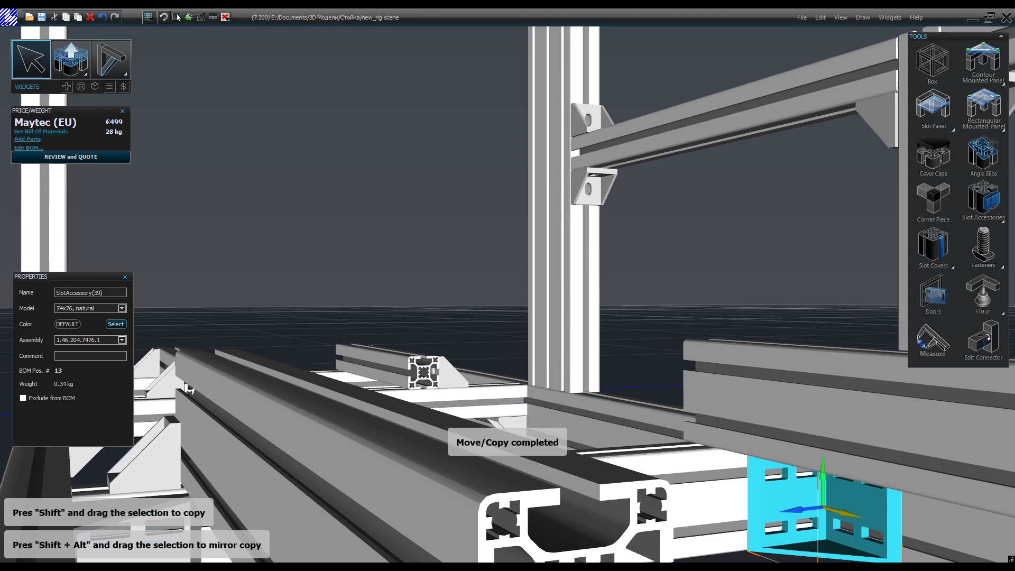
# Fine-tune the second 74x76 bracket's position so it sits flush in the corner between the middle crossmember and the side profile
pyautogui.moveTo(902, 529); pyautogui.dragTo(842, 512)
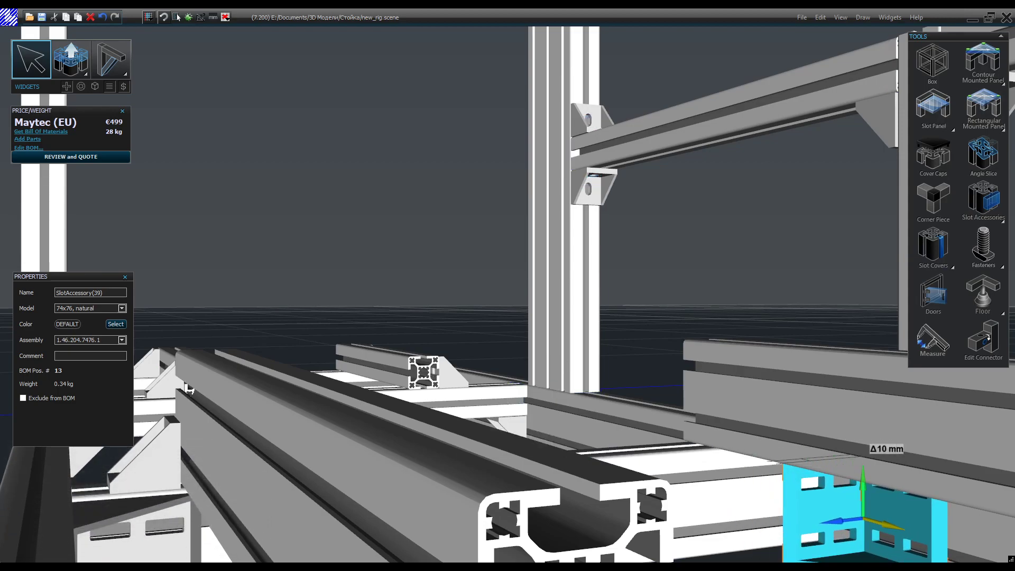
pyautogui.click(783, 500)
pyautogui.scroll(-4, 784, 499)
pyautogui.click(804, 505)
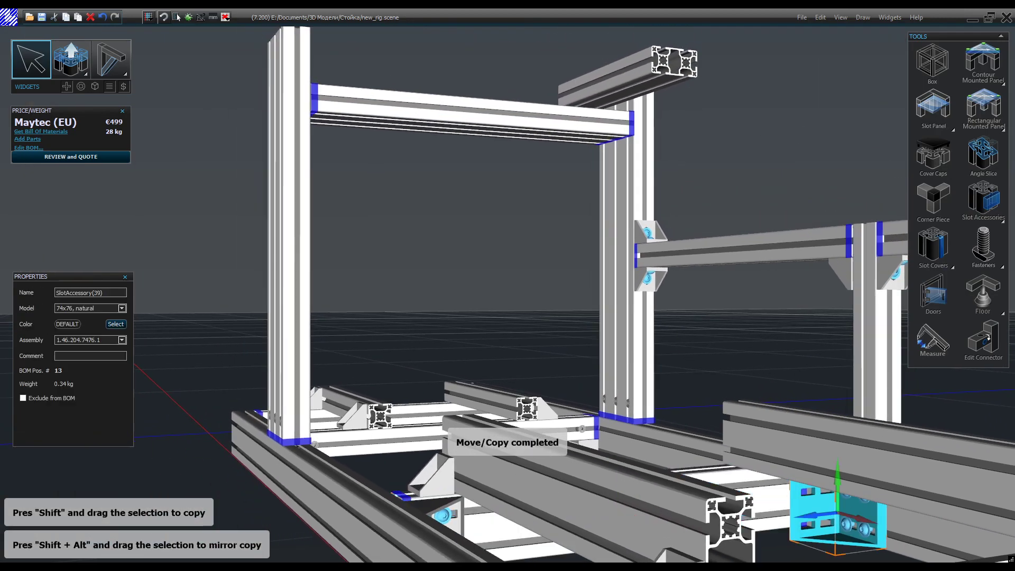
pyautogui.moveTo(862, 519); pyautogui.dragTo(846, 516)
pyautogui.moveTo(845, 515)
pyautogui.mouseDown(button='middle')
pyautogui.moveTo(899, 526)
pyautogui.moveTo(841, 502)
pyautogui.mouseUp(button='middle')
pyautogui.moveTo(832, 502); pyautogui.dragTo(819, 499)
pyautogui.press('Escape')
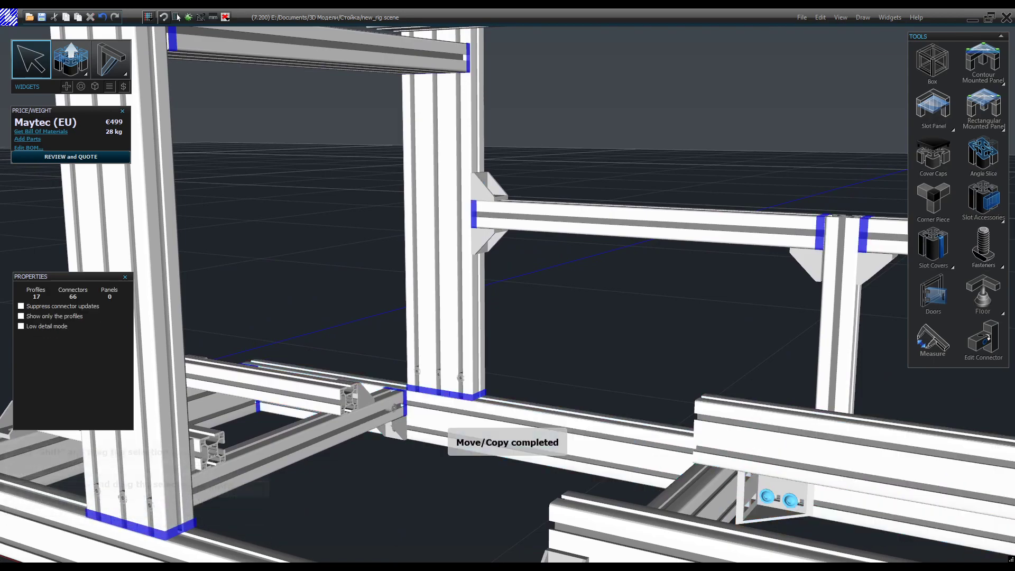
# Attach a 39x40 natural corner bracket at the inner joint between the end crossmember and the base frame's side profile
pyautogui.scroll(-5, 817, 475)
pyautogui.moveTo(825, 470); pyautogui.dragTo(825, 491, button='middle')
pyautogui.scroll(3, 952, 444)
pyautogui.scroll(4, 687, 285)
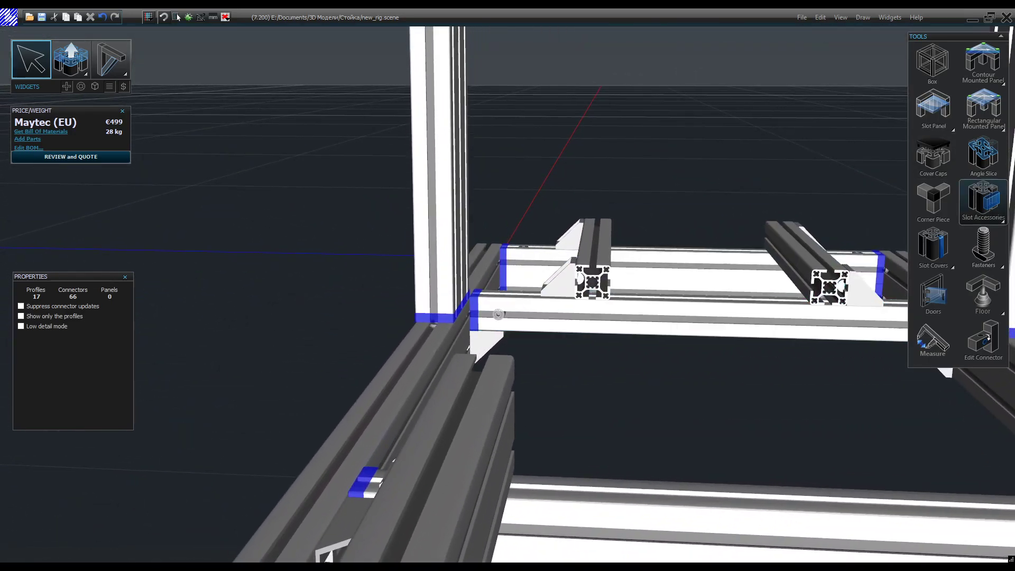
pyautogui.click(983, 200)
pyautogui.click(233, 158)
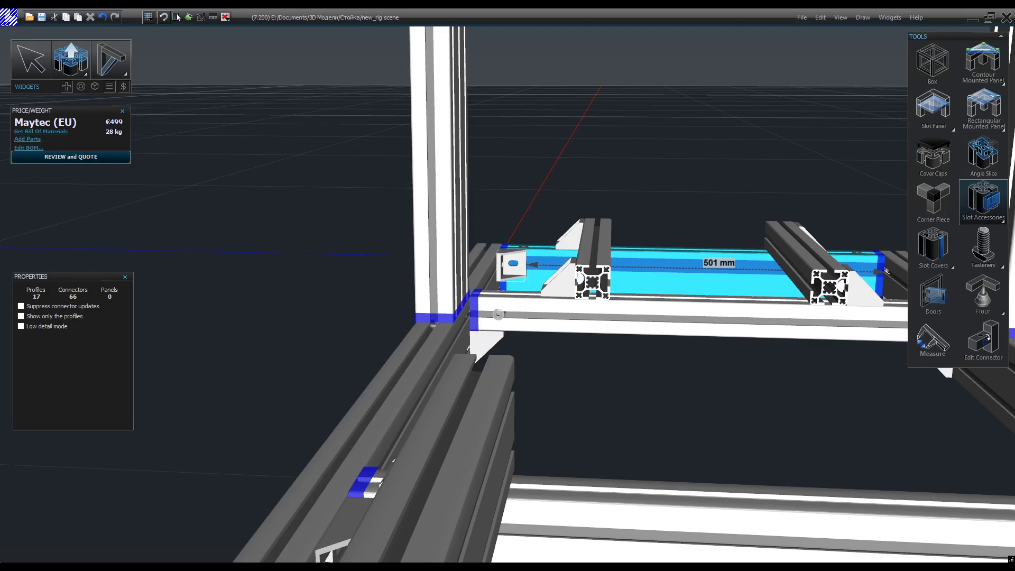
pyautogui.click(513, 264)
# Place a second 39x40 natural bracket at the opposite end of the end crossmember
pyautogui.moveTo(566, 319); pyautogui.dragTo(730, 413, button='middle')
pyautogui.scroll(-5, 761, 159)
pyautogui.moveTo(766, 159); pyautogui.dragTo(627, 127, button='middle')
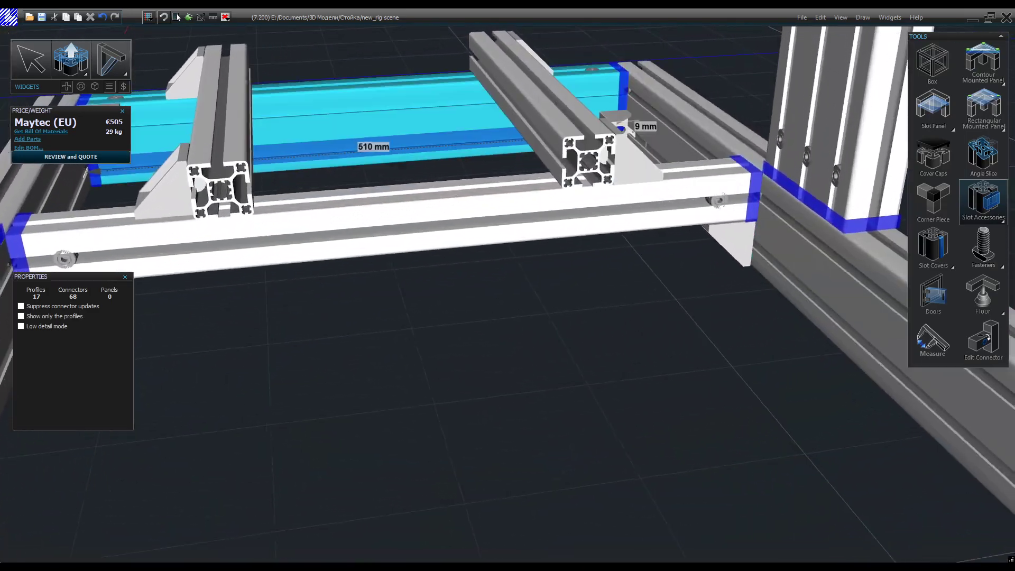
pyautogui.scroll(4, 624, 106)
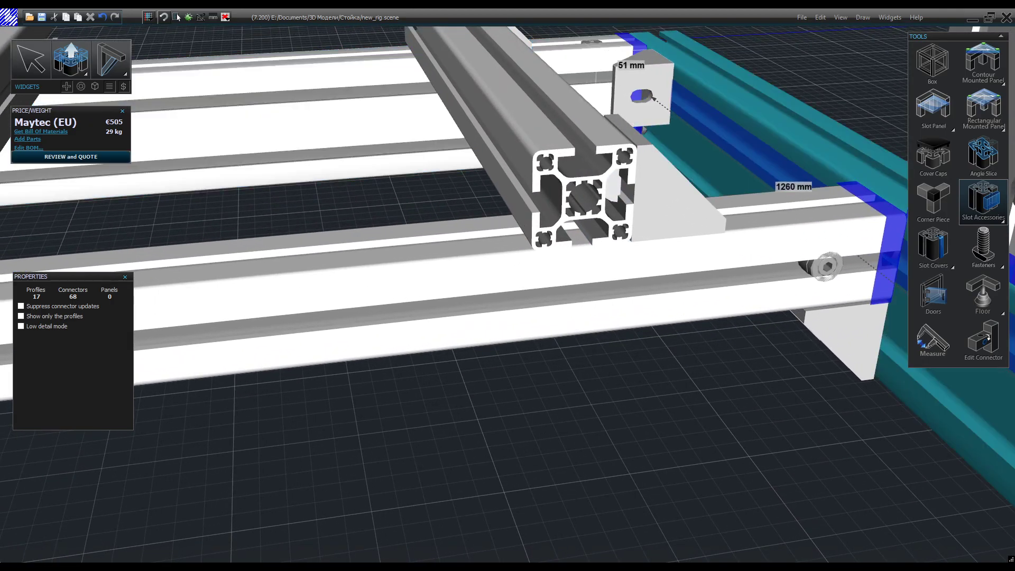
pyautogui.scroll(-3, 706, 280)
pyautogui.click(31, 59)
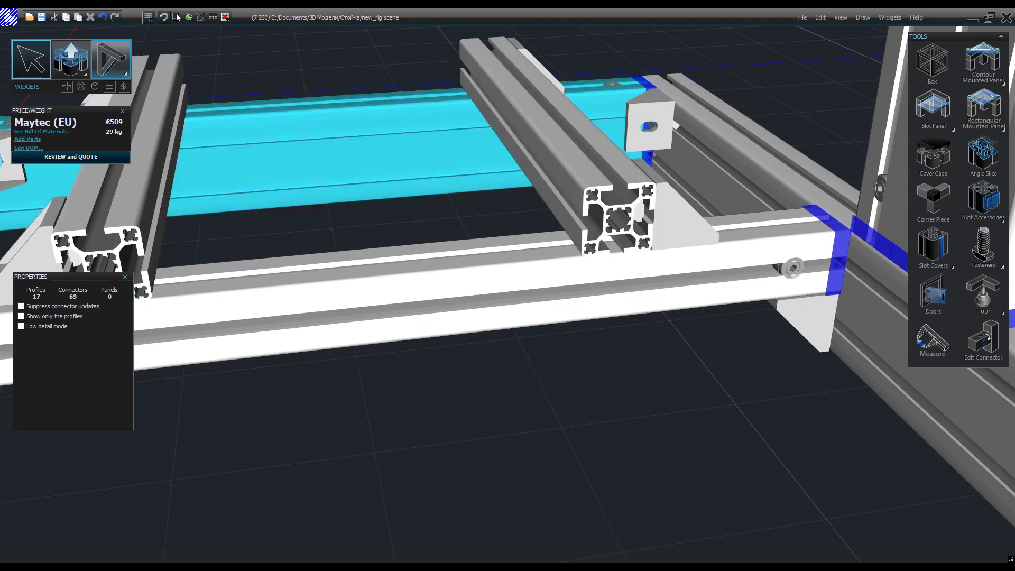
# Rotate the second 39x40 bracket towards the side profile and move it into the end crossmember's corner
pyautogui.click(651, 125)
pyautogui.press('r')
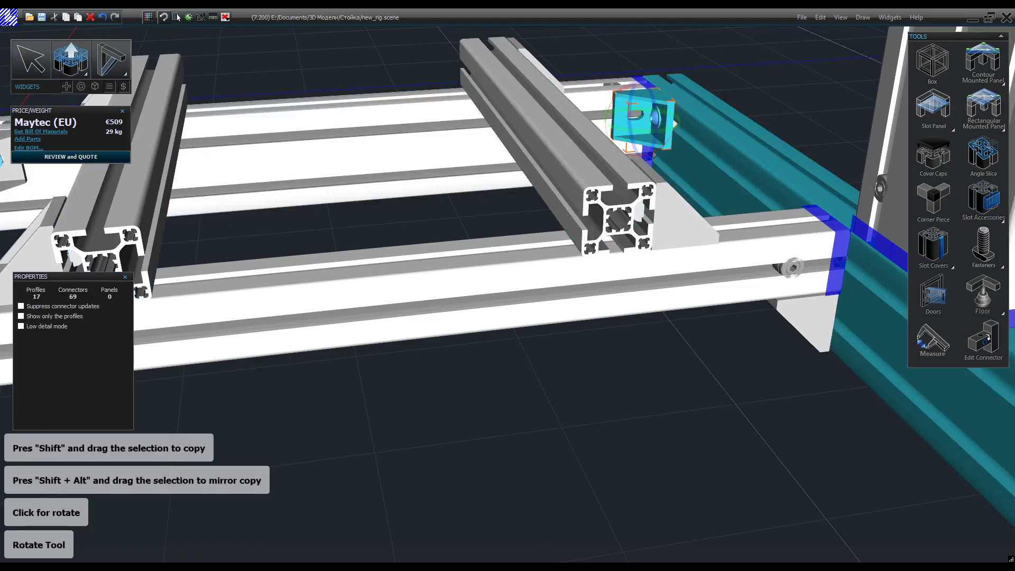
pyautogui.press('Escape')
pyautogui.scroll(-3, 611, 171)
pyautogui.scroll(5, 640, 127)
pyautogui.moveTo(651, 161)
pyautogui.mouseDown()
pyautogui.moveTo(660, 171)
pyautogui.moveTo(654, 163)
pyautogui.mouseUp()
pyautogui.click(724, 159)
pyautogui.scroll(-5, 724, 158)
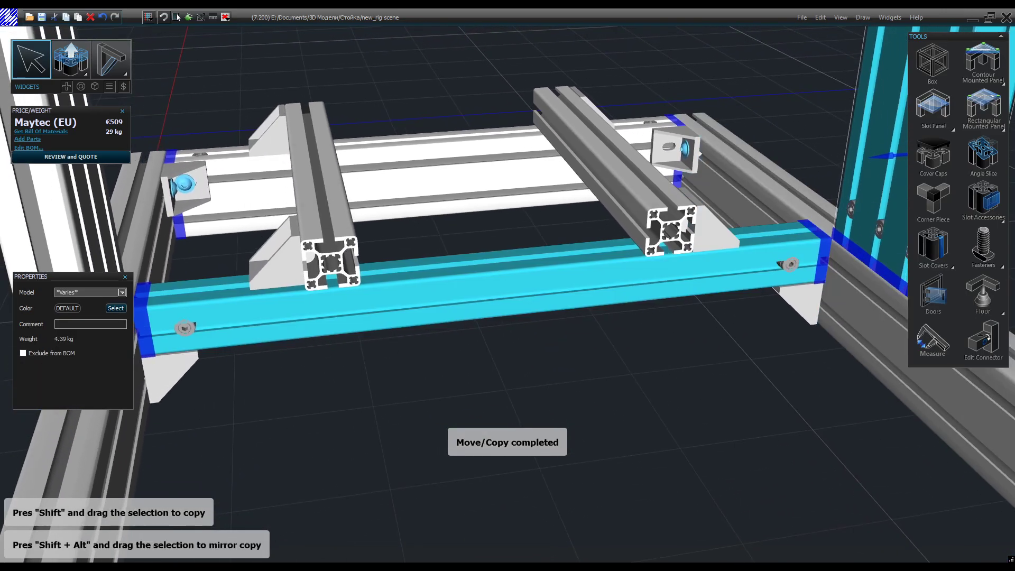
# Attach 38x76 natural brackets where the first tall upright stands on the base side profile
pyautogui.moveTo(724, 159); pyautogui.dragTo(701, 163, button='middle')
pyautogui.scroll(-3, 724, 159)
pyautogui.moveTo(783, 288); pyautogui.dragTo(708, 299, button='middle')
pyautogui.scroll(-4, 708, 299)
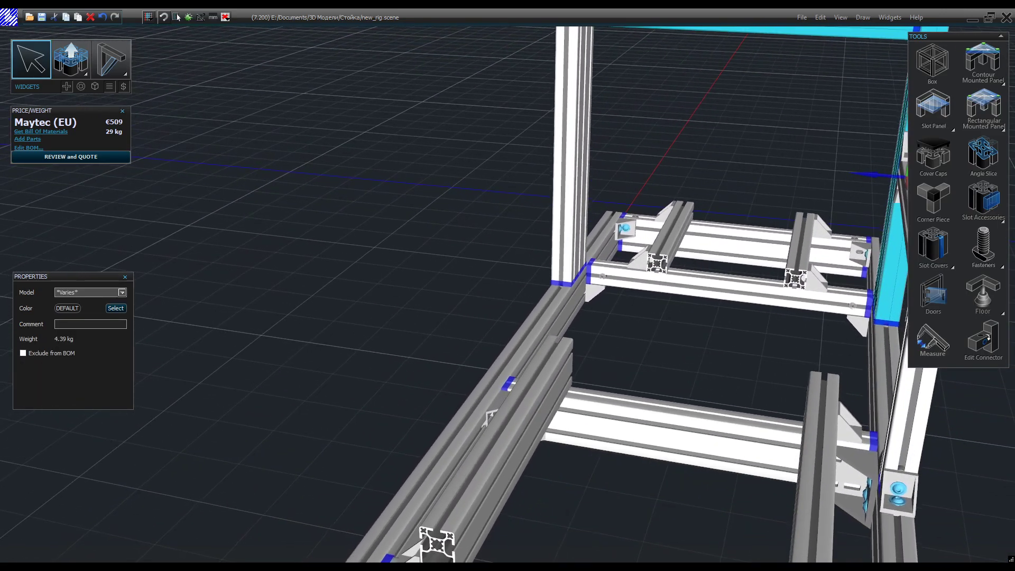
pyautogui.click(983, 200)
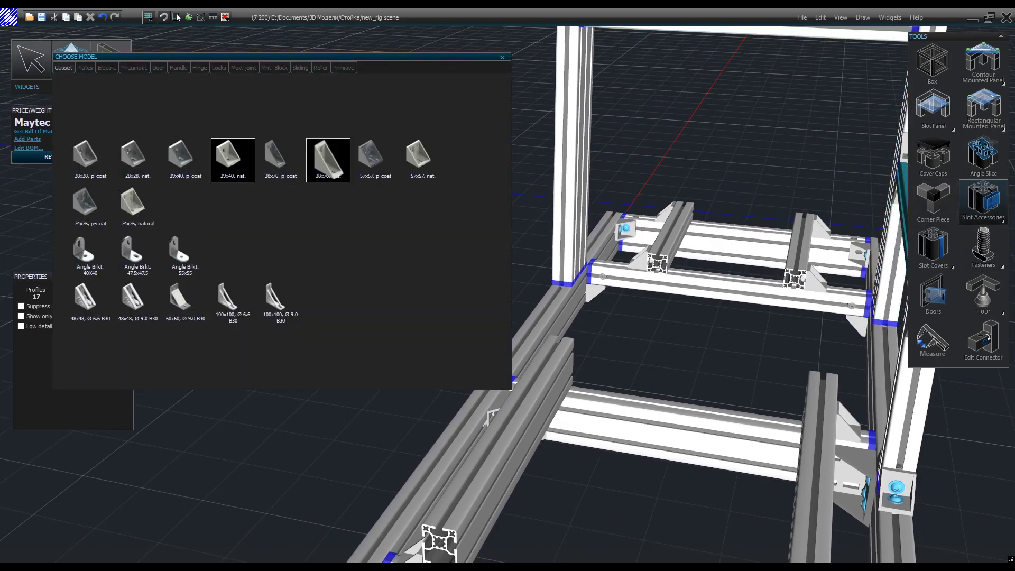
pyautogui.click(328, 170)
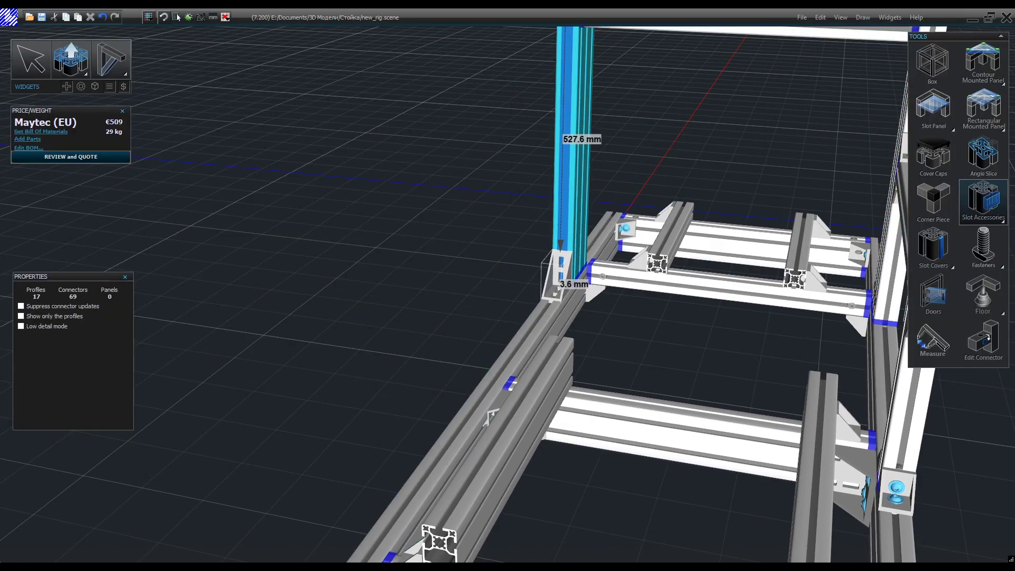
pyautogui.moveTo(558, 280); pyautogui.dragTo(581, 283, button='middle')
pyautogui.scroll(-4, 521, 289)
pyautogui.moveTo(520, 290); pyautogui.dragTo(682, 225, button='middle')
pyautogui.moveTo(423, 159); pyautogui.dragTo(571, 217, button='middle')
pyautogui.click(443, 226)
# Attach 38x76 natural brackets on both narrow sides at the foot of the opposite tall upright
pyautogui.scroll(-4, 571, 217)
pyautogui.scroll(3, 228, 378)
pyautogui.click(243, 399)
pyautogui.moveTo(244, 399); pyautogui.dragTo(566, 293, button='middle')
pyautogui.click(196, 285)
pyautogui.moveTo(197, 285); pyautogui.dragTo(186, 198, button='middle')
pyautogui.press('Escape')
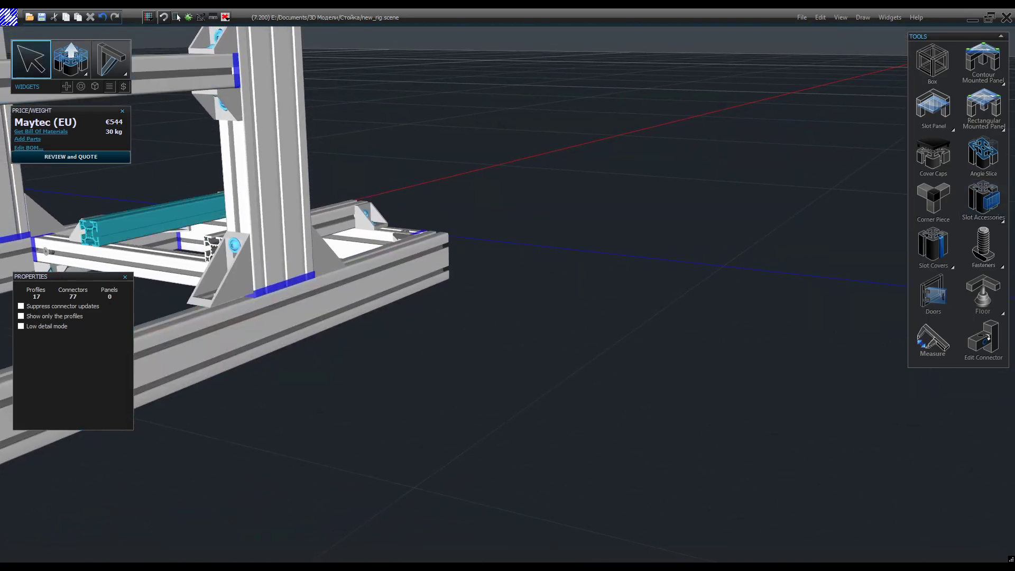
# Adjust the position of the 38x76 bracket at the upright's foot so it seats on the base profile
pyautogui.click(227, 272)
pyautogui.moveTo(217, 246); pyautogui.dragTo(218, 243)
pyautogui.press('Escape')
pyautogui.moveTo(227, 275); pyautogui.dragTo(322, 227, button='middle')
pyautogui.scroll(3, 265, 177)
pyautogui.click(235, 277)
pyautogui.moveTo(235, 278); pyautogui.dragTo(375, 158, button='middle')
# Attach a 74x76 natural bracket under the upper crossbeam where it meets one tall upright
pyautogui.scroll(-4, 286, 238)
pyautogui.scroll(-4, 387, 222)
pyautogui.scroll(4, 412, 203)
pyautogui.click(177, 18)
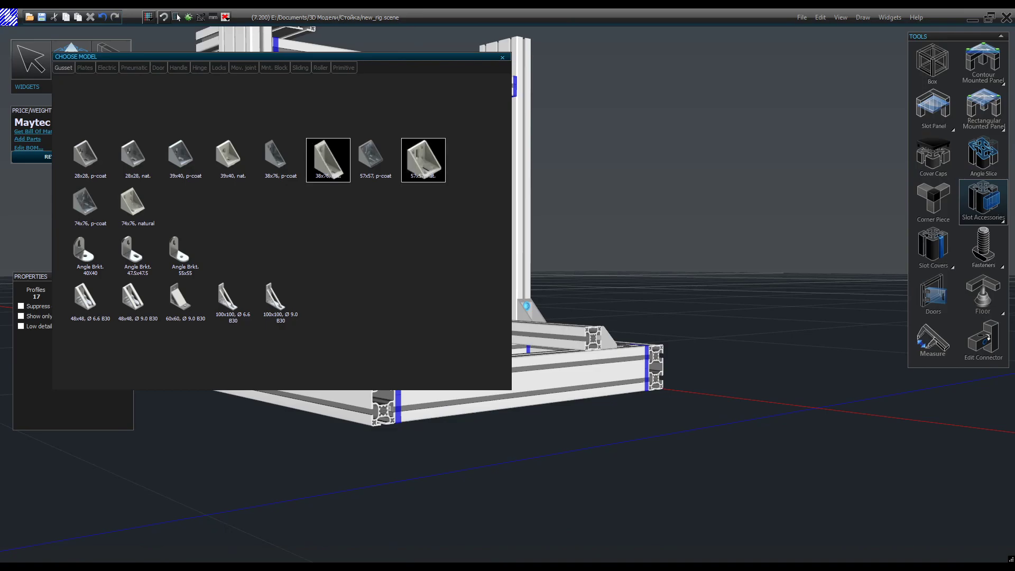
pyautogui.click(135, 209)
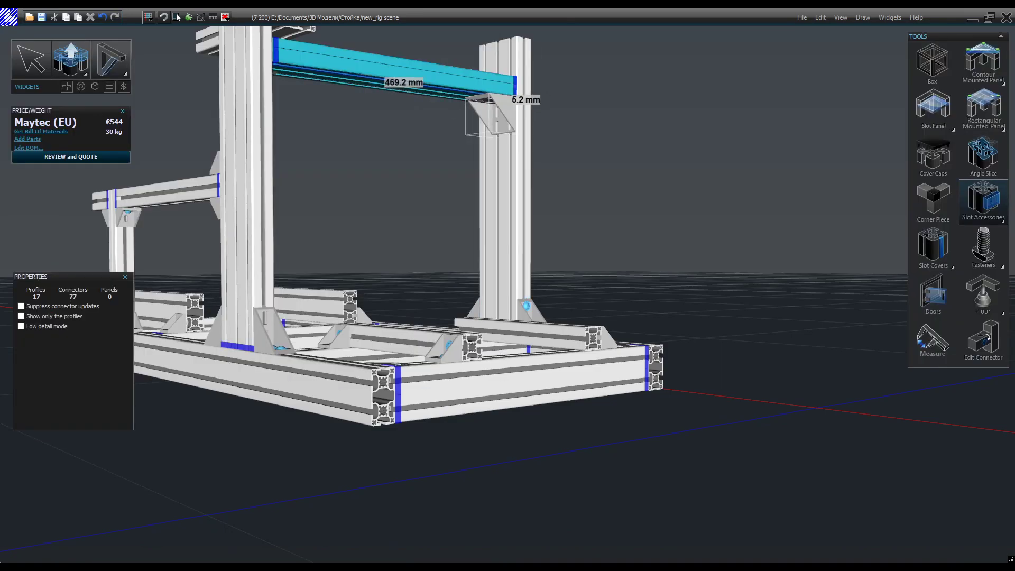
pyautogui.click(489, 102)
# Place another 74x76 natural bracket under the upper crossbeam at the opposite tall upright
pyautogui.moveTo(489, 103); pyautogui.dragTo(275, 92, button='middle')
pyautogui.scroll(4, 270, 92)
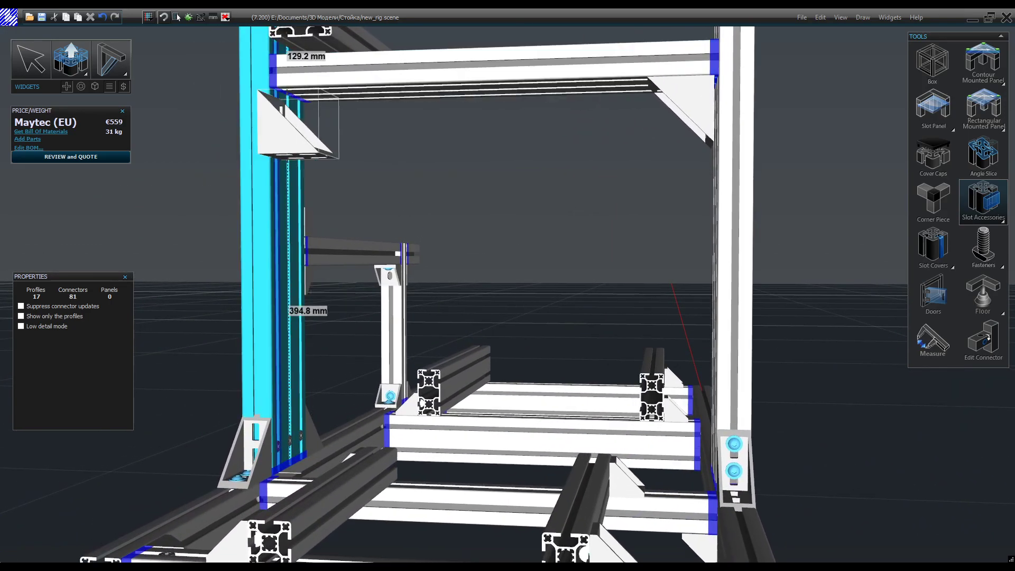
pyautogui.scroll(-5, 373, 227)
pyautogui.scroll(3, 370, 164)
pyautogui.moveTo(378, 166); pyautogui.dragTo(349, 165, button='middle')
pyautogui.scroll(3, 349, 167)
pyautogui.scroll(1, 317, 173)
pyautogui.click(329, 173)
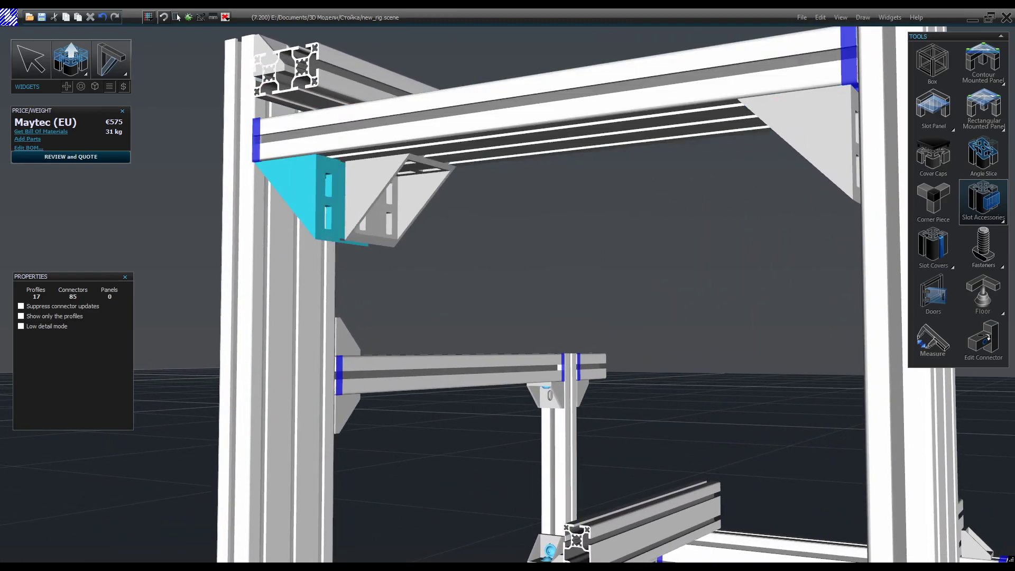
# Rotate the new 74x76 bracket against the upright and slide it into the corner under the upper crossbeam
pyautogui.click(32, 59)
pyautogui.click(315, 198)
pyautogui.press('r')
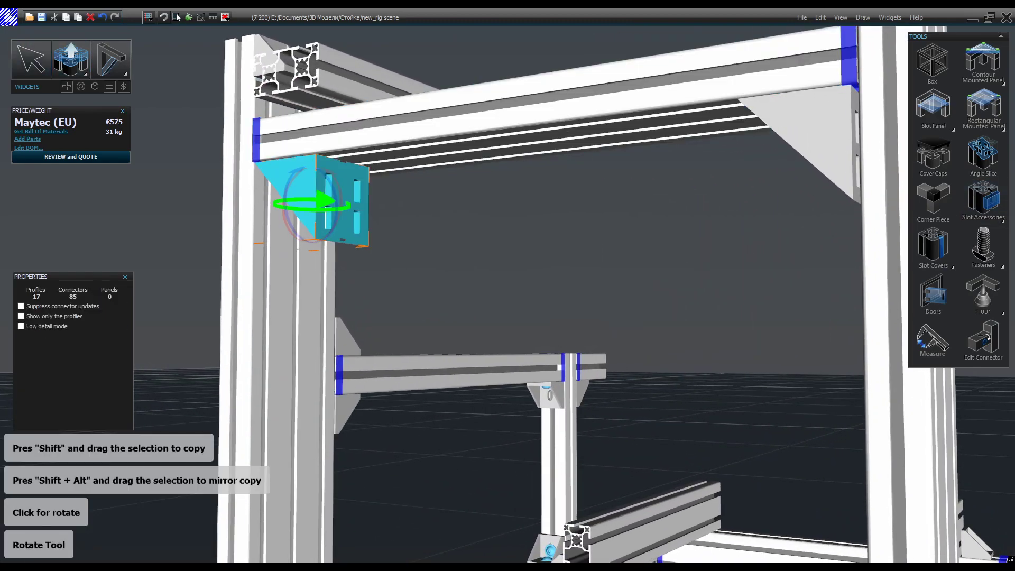
pyautogui.click(333, 203)
pyautogui.press('Escape')
pyautogui.click(332, 205)
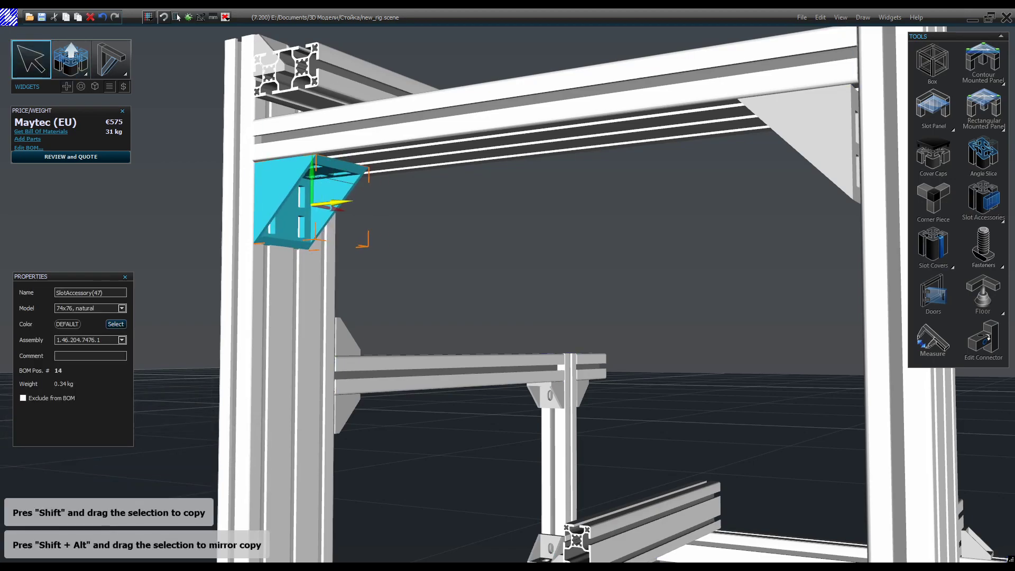
pyautogui.moveTo(347, 201); pyautogui.dragTo(336, 201)
pyautogui.press('Escape')
# Lower the 300 mm 40x80 side arm on the tall upright by about 30 mm
pyautogui.scroll(-5, 457, 259)
pyautogui.click(435, 200)
pyautogui.moveTo(435, 173); pyautogui.dragTo(435, 180)
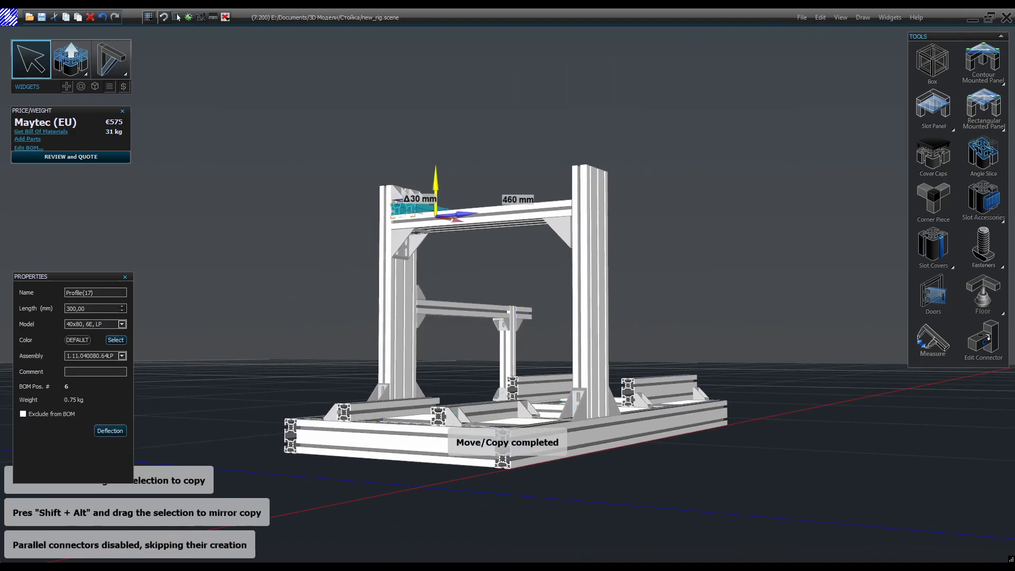
pyautogui.press('Escape')
# Examine the frame, its upright joints and the side arm from several sides
pyautogui.moveTo(401, 274); pyautogui.dragTo(465, 364, button='middle')
pyautogui.scroll(-3, 455, 285)
pyautogui.moveTo(529, 296); pyautogui.dragTo(296, 323, button='middle')
pyautogui.scroll(4, 508, 238)
pyautogui.moveTo(571, 317); pyautogui.dragTo(444, 301, button='middle')
pyautogui.scroll(-3, 507, 264)
pyautogui.scroll(4, 534, 267)
pyautogui.scroll(-4, 534, 267)
pyautogui.moveTo(533, 267); pyautogui.dragTo(399, 204, button='middle')
pyautogui.moveTo(476, 286); pyautogui.dragTo(470, 322, button='middle')
pyautogui.scroll(5, 508, 253)
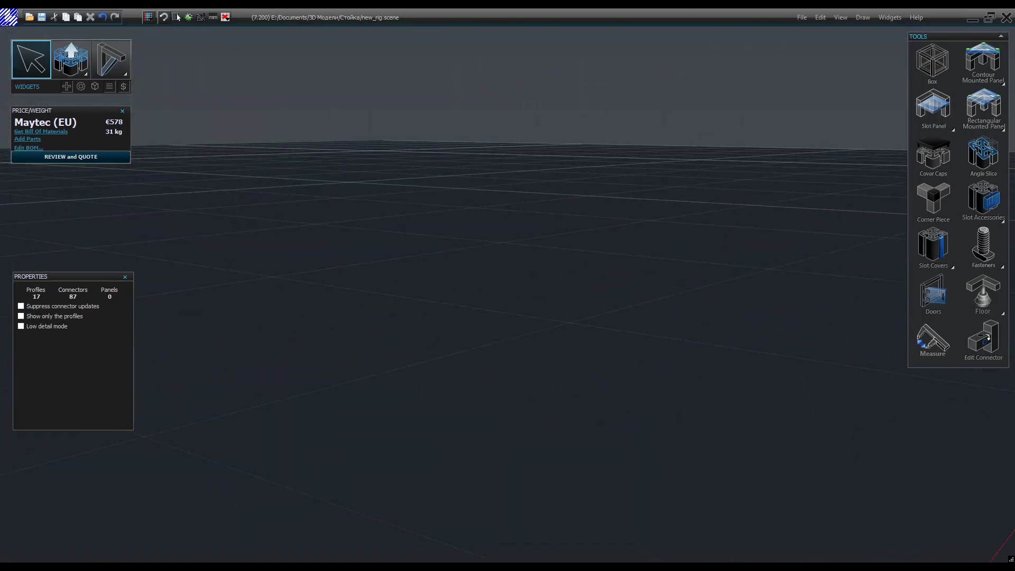
pyautogui.scroll(-3, 508, 253)
pyautogui.moveTo(508, 254); pyautogui.dragTo(511, 312, button='middle')
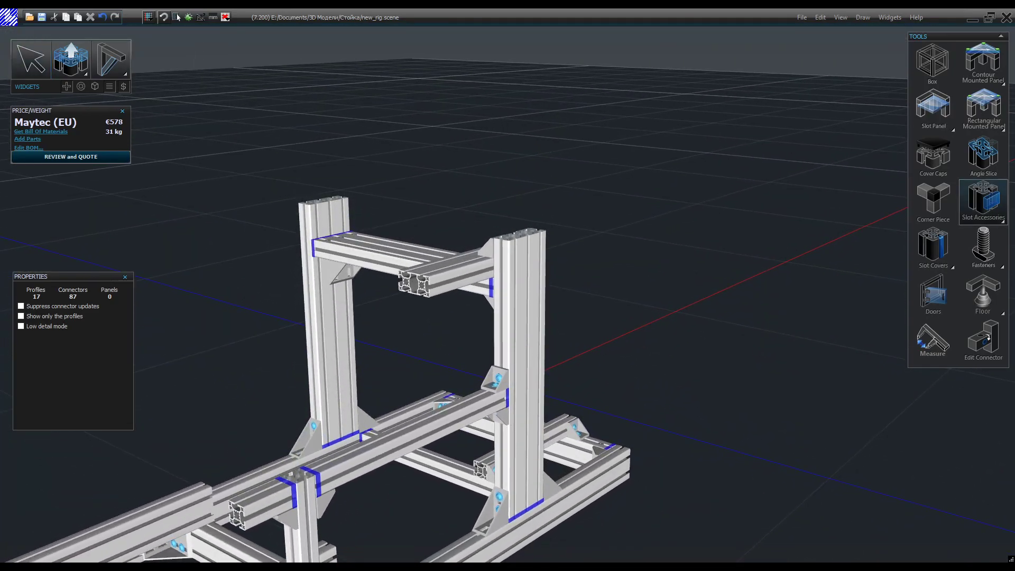
# Place a 40x40 w/lever HEAVY movable joint on the tall upright's outer face, about 50 mm below its upper end
pyautogui.click(1002, 221)
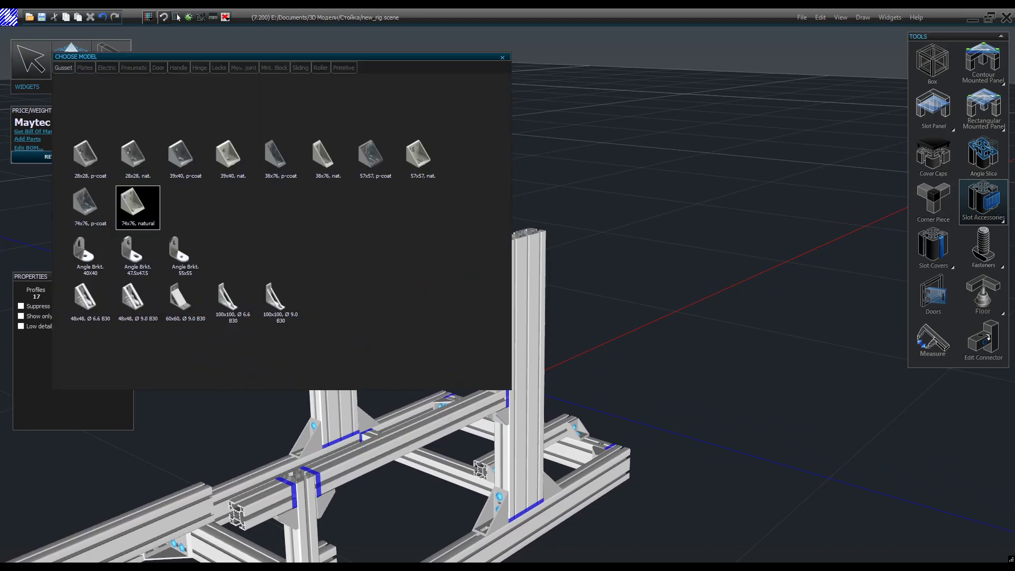
pyautogui.click(158, 68)
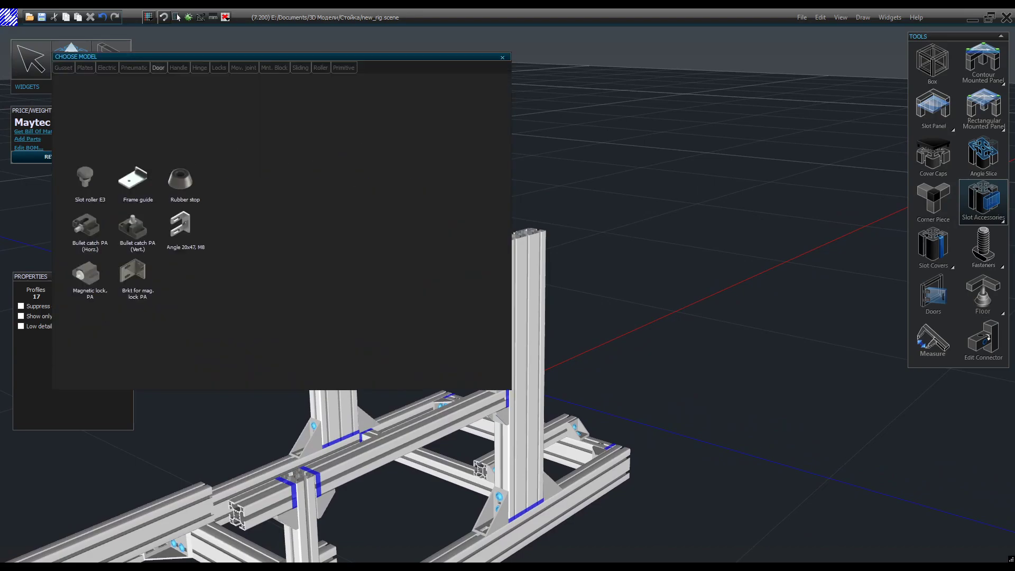
pyautogui.click(178, 68)
pyautogui.click(199, 68)
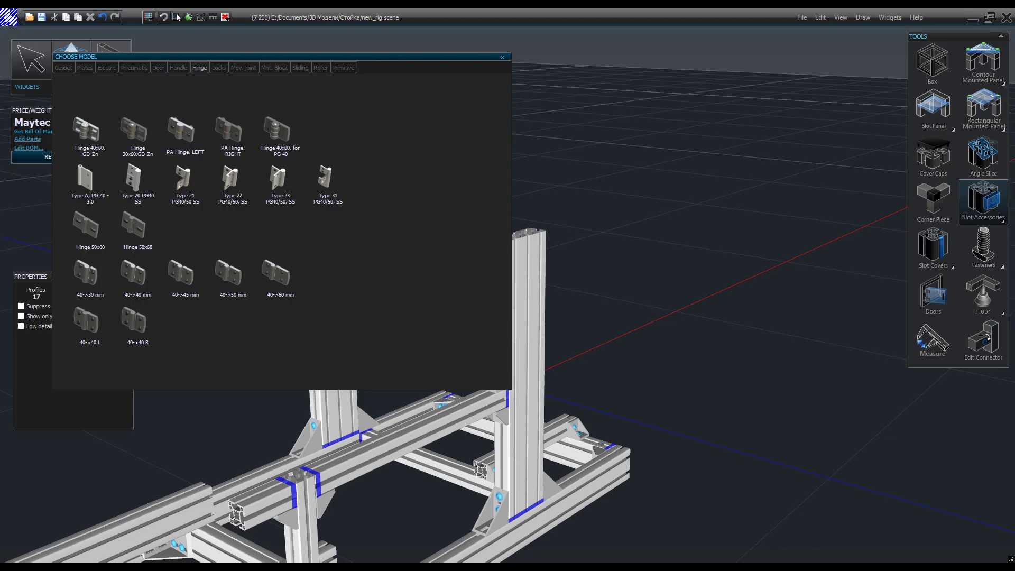
pyautogui.click(219, 68)
pyautogui.click(244, 68)
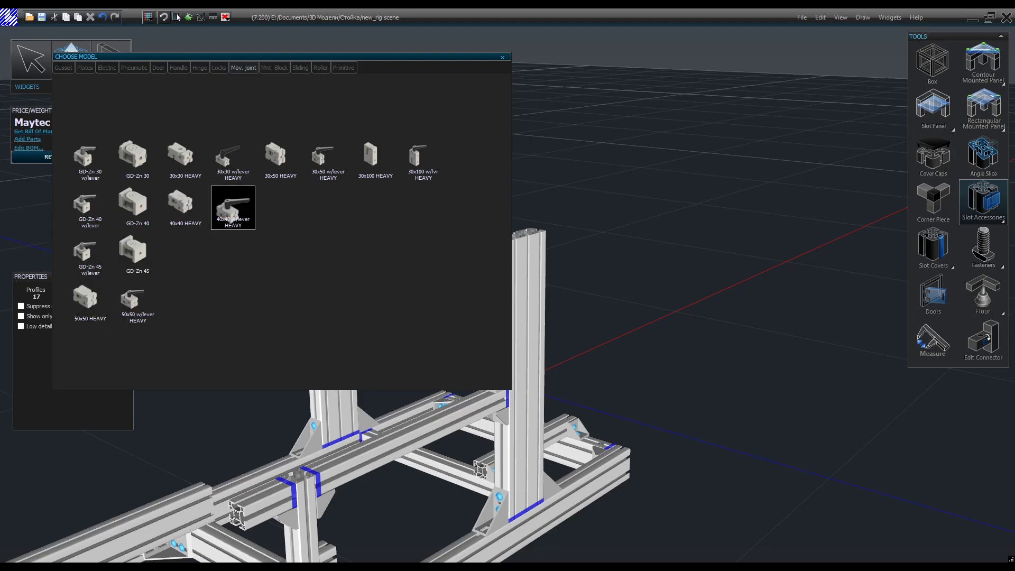
pyautogui.click(232, 207)
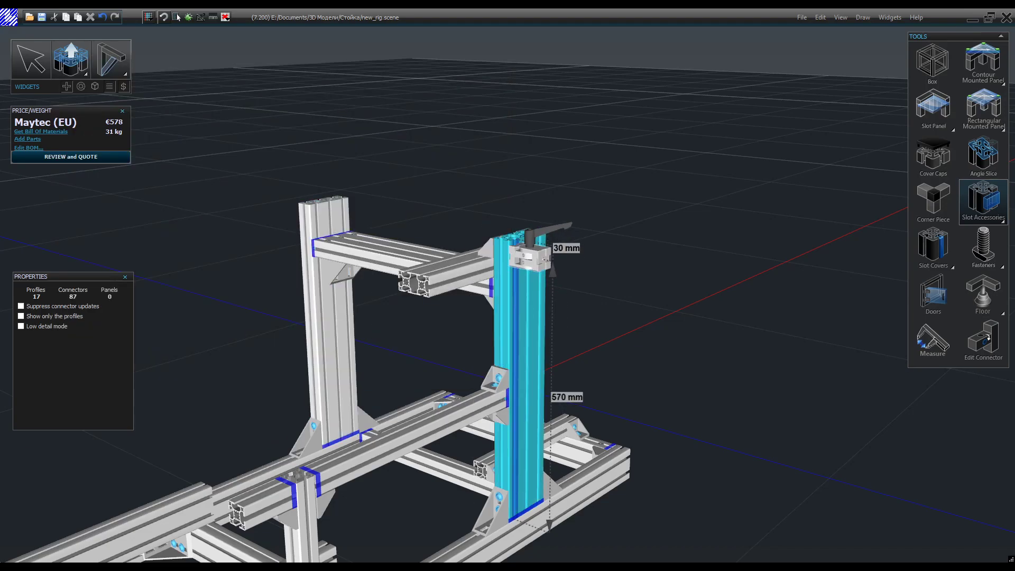
pyautogui.scroll(4, 536, 247)
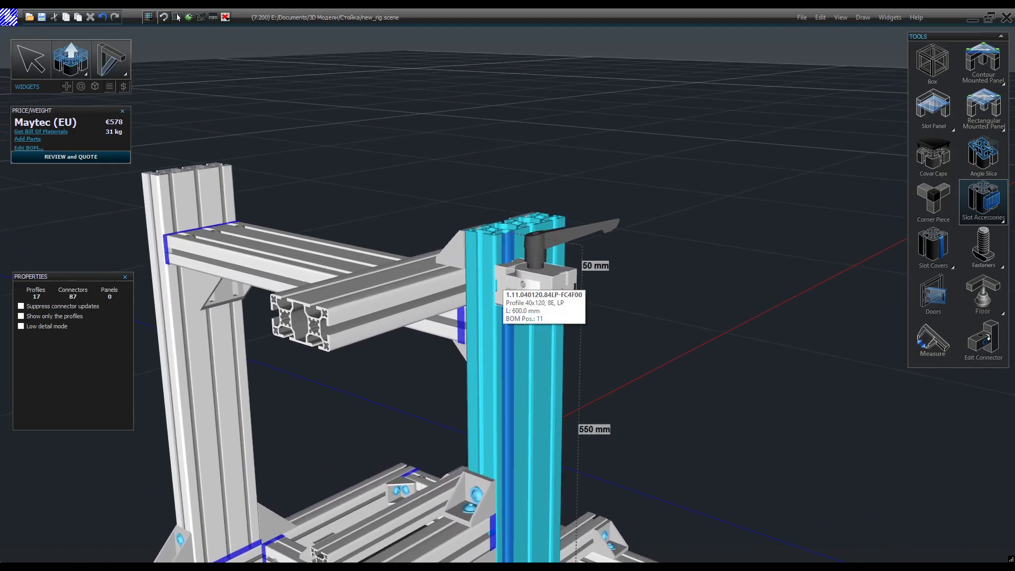
pyautogui.click(500, 288)
pyautogui.scroll(-5, 499, 289)
pyautogui.press('Escape')
# Set the angle of the movable joint with the clamping lever to 60
pyautogui.click(606, 278)
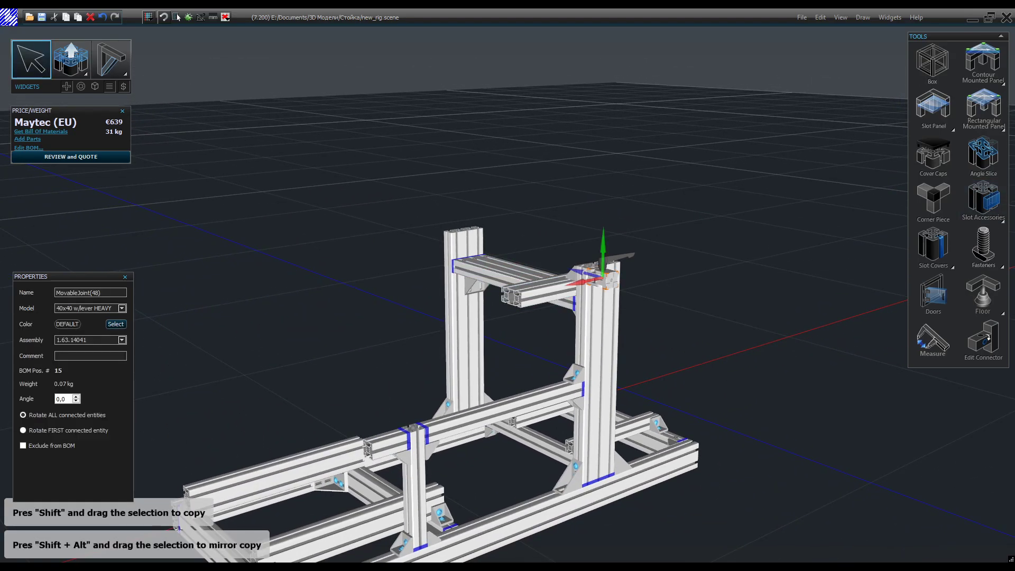
pyautogui.write('60')
pyautogui.press('Return')
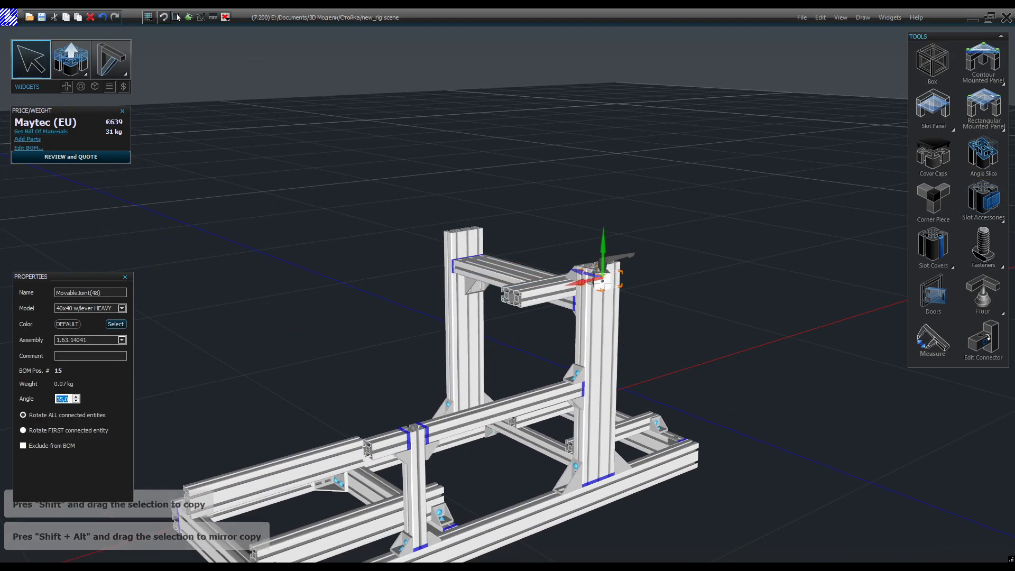
pyautogui.press('Escape')
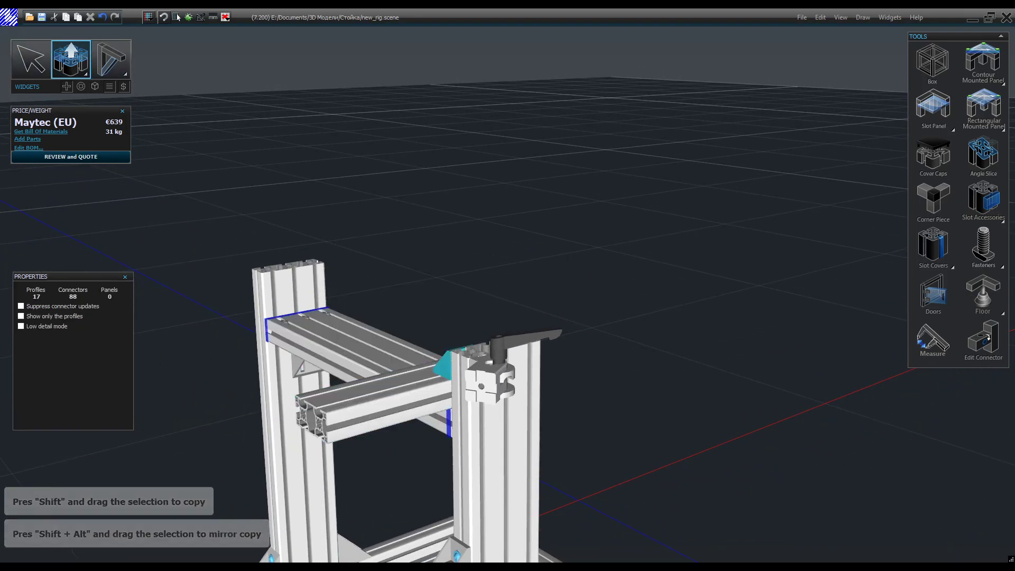
# Extend a square single-slot profile from the free face of the movable joint as a swivelling arm
pyautogui.click(85, 73)
pyautogui.click(137, 117)
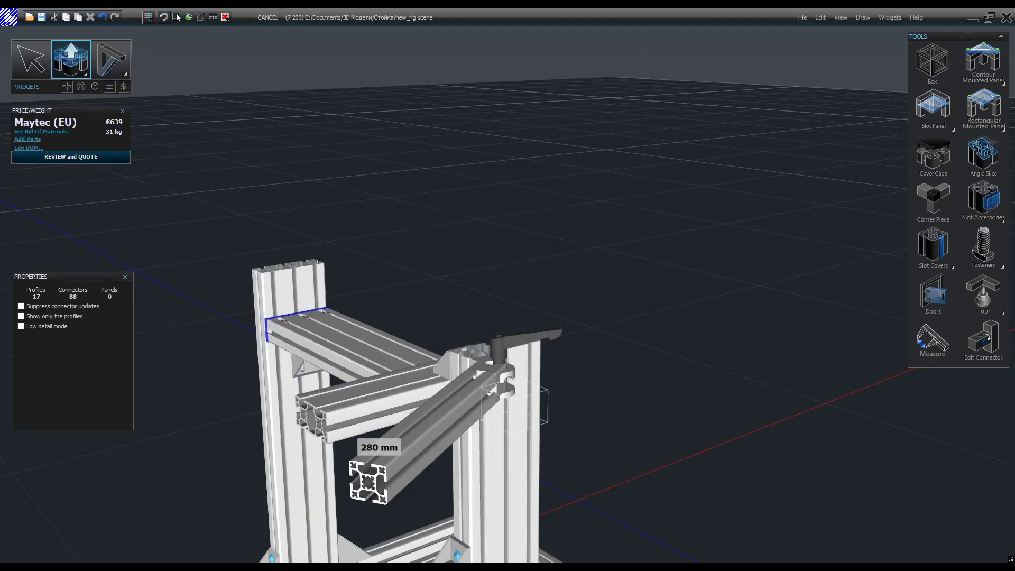
pyautogui.scroll(-5, 224, 517)
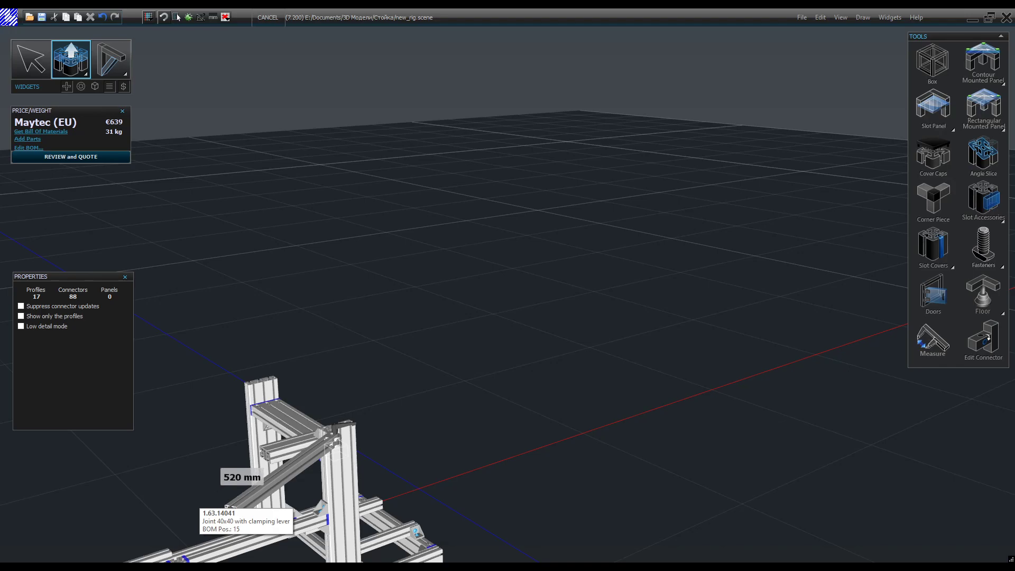
pyautogui.moveTo(336, 362); pyautogui.dragTo(573, 428, button='middle')
pyautogui.scroll(5, 629, 415)
pyautogui.scroll(-6, 632, 403)
pyautogui.scroll(5, 578, 438)
pyautogui.scroll(-4, 578, 438)
# Browse the slot accessory library through gussets, plates, door parts, hinges, movable joints, mounting blocks, rollers and primitives for a suitable bracket
pyautogui.moveTo(407, 411); pyautogui.dragTo(385, 550, button='middle')
pyautogui.scroll(-5, 582, 540)
pyautogui.moveTo(738, 518); pyautogui.dragTo(698, 515, button='middle')
pyautogui.click(983, 203)
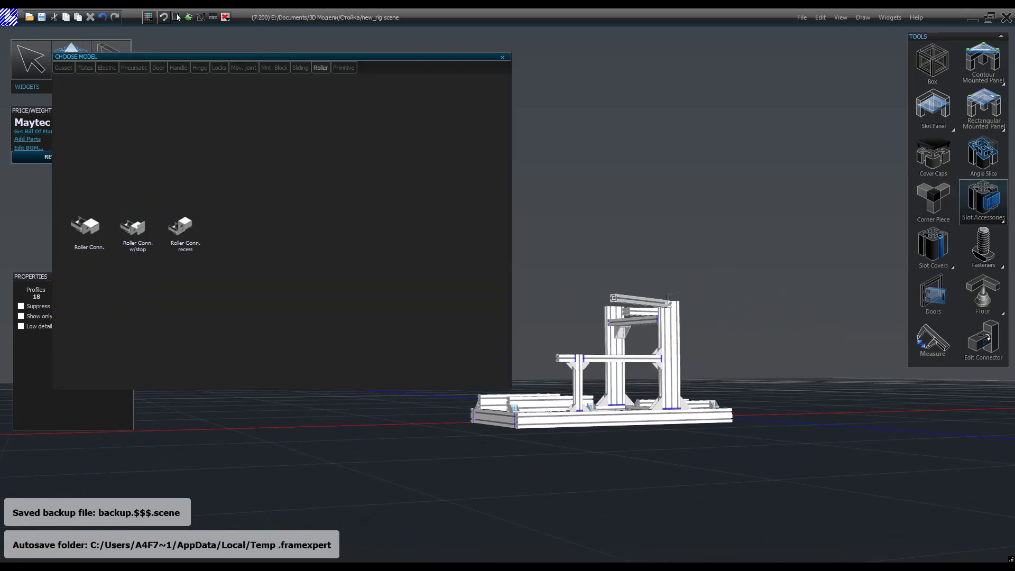
pyautogui.click(300, 68)
pyautogui.click(274, 67)
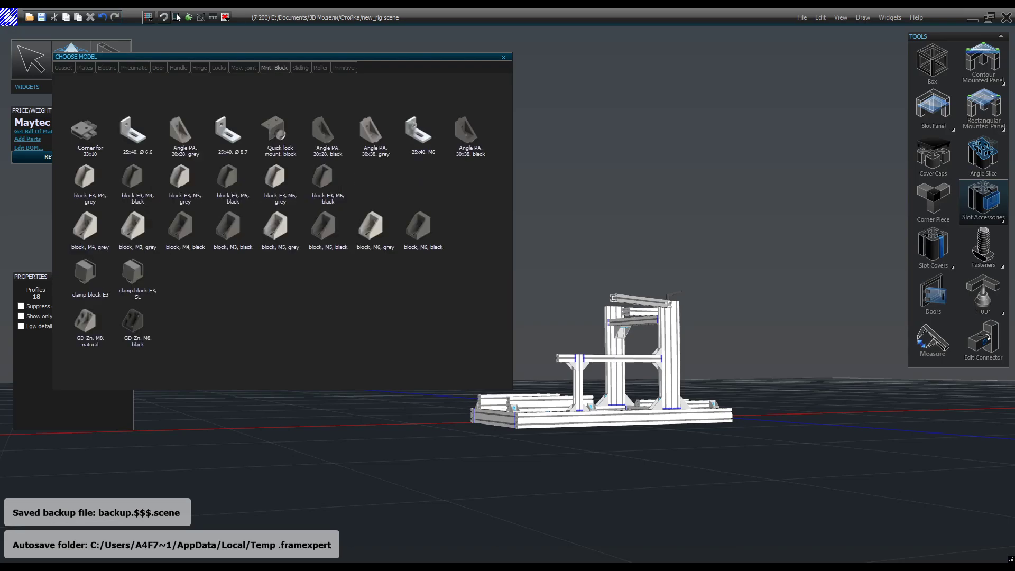
pyautogui.click(344, 68)
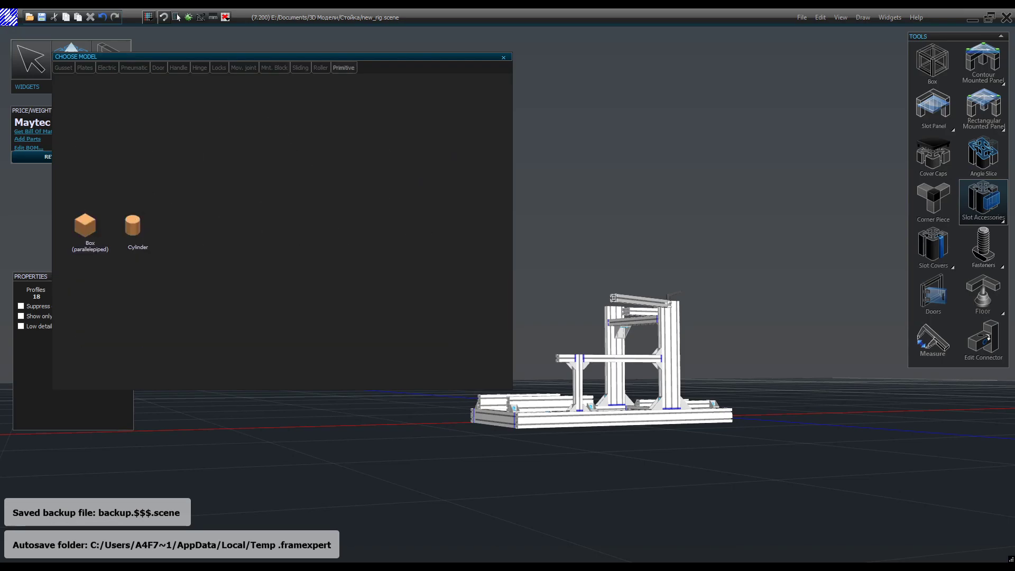
pyautogui.click(63, 68)
pyautogui.click(84, 68)
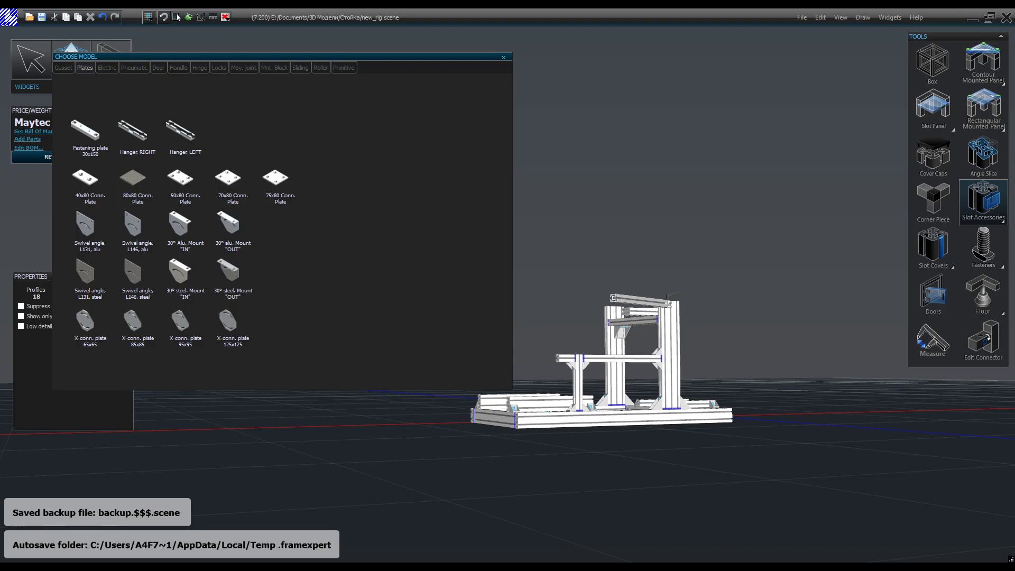
pyautogui.click(134, 68)
pyautogui.click(158, 68)
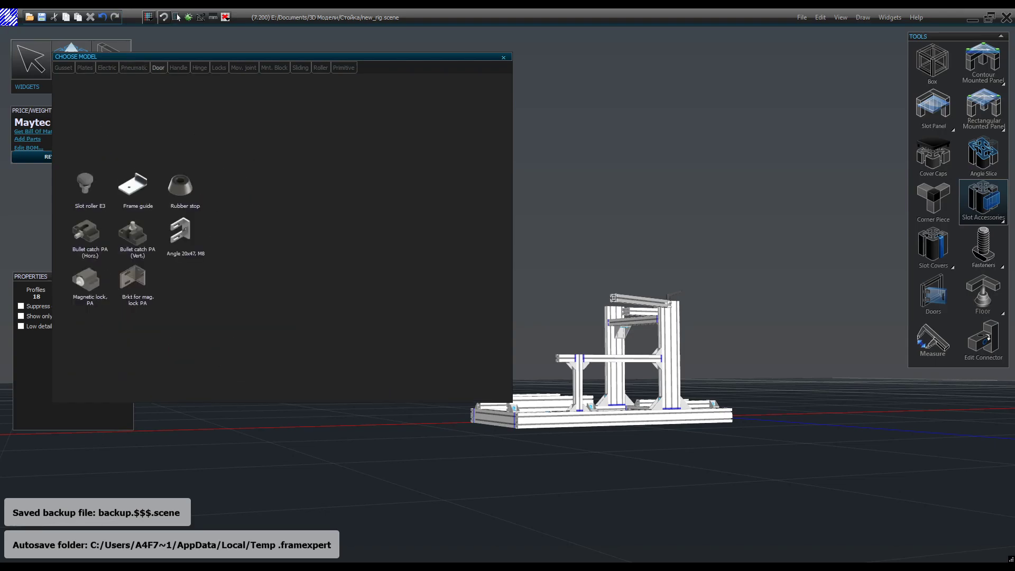
pyautogui.click(178, 68)
pyautogui.click(199, 67)
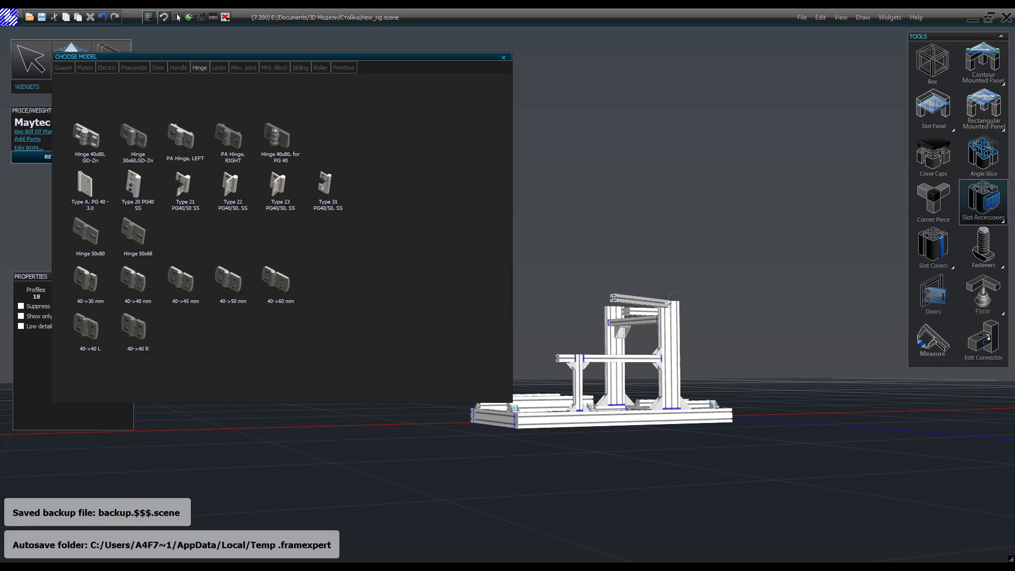
pyautogui.click(218, 67)
pyautogui.click(243, 68)
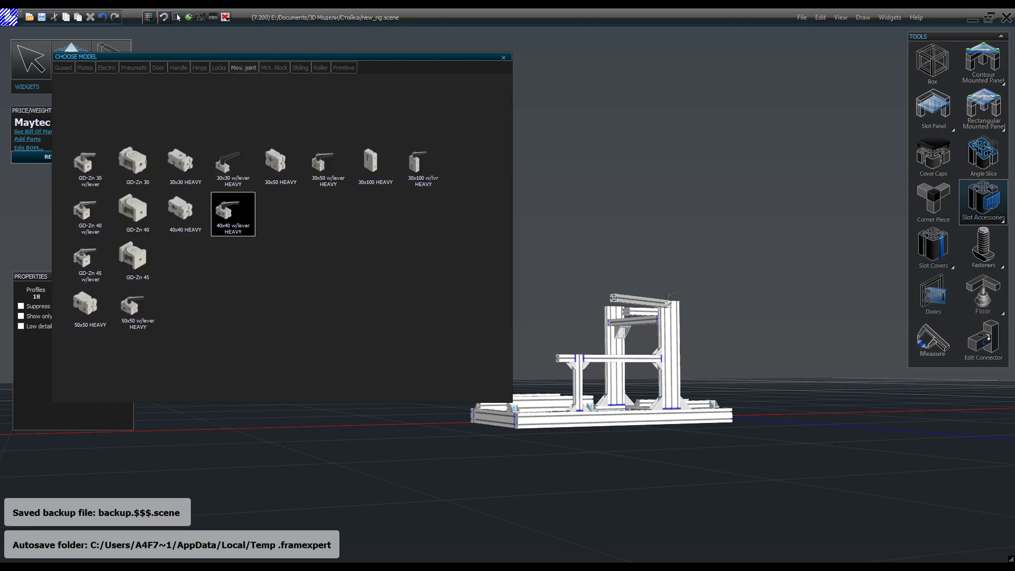
pyautogui.click(274, 68)
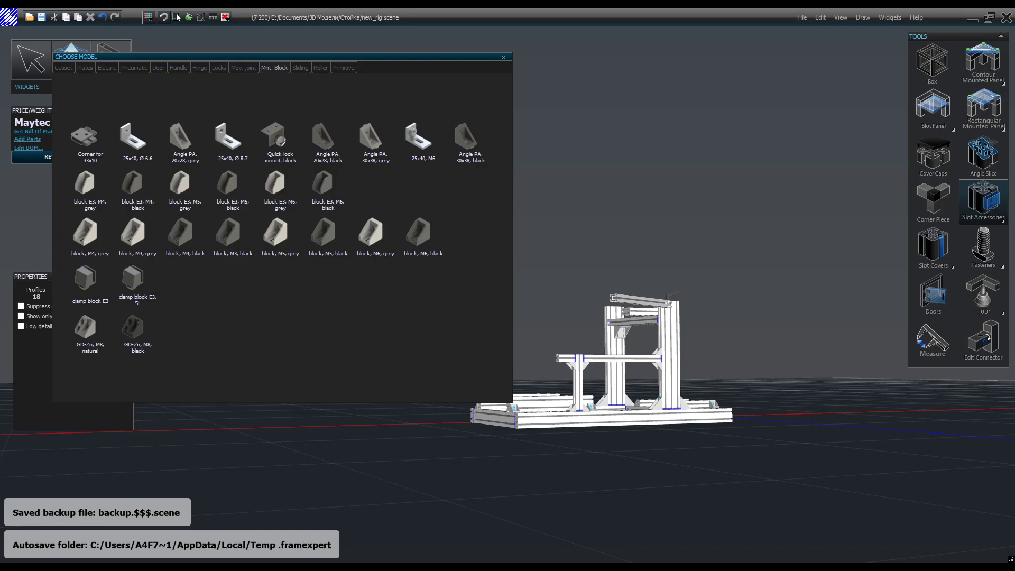
pyautogui.click(300, 68)
pyautogui.click(320, 68)
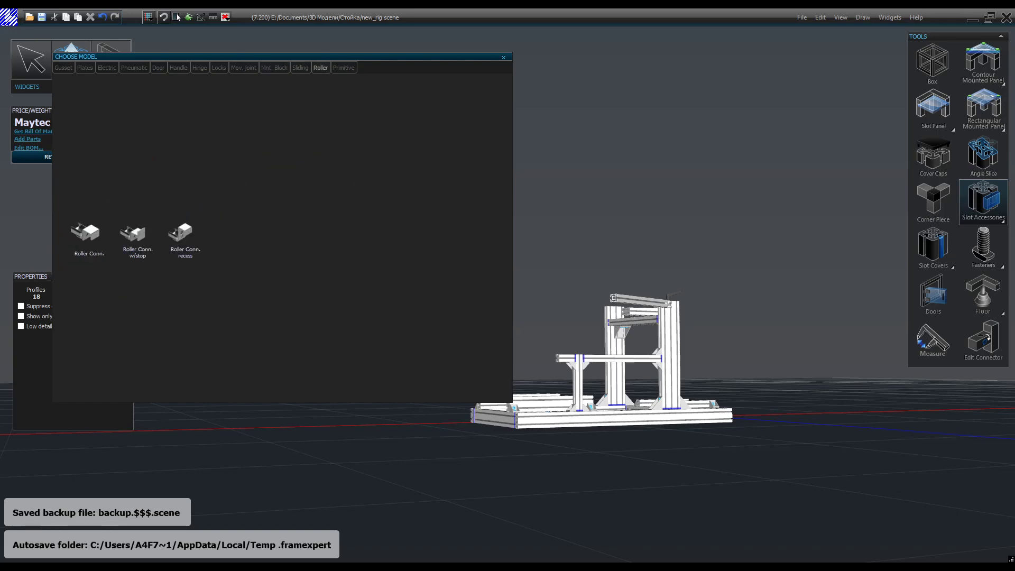
pyautogui.click(63, 68)
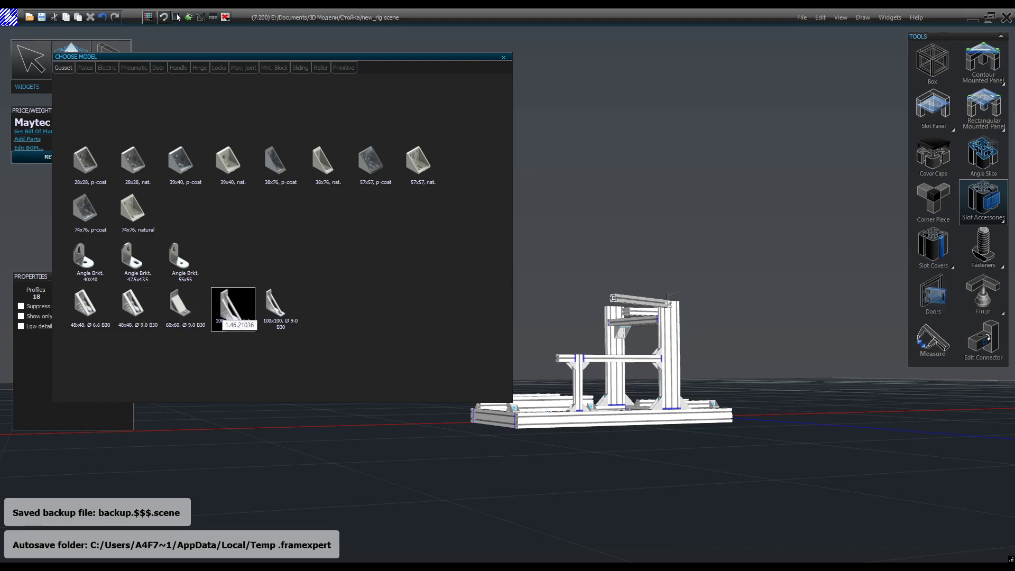
# Place 100x100, Ø 6.6 B30 gussets in the inner corners between the base frame's long profiles and its cross profiles
pyautogui.click(224, 310)
pyautogui.scroll(2, 603, 413)
pyautogui.moveTo(602, 412); pyautogui.dragTo(623, 339, button='middle')
pyautogui.scroll(5, 645, 454)
pyautogui.moveTo(645, 455); pyautogui.dragTo(645, 339, button='middle')
pyautogui.scroll(2, 521, 505)
pyautogui.moveTo(518, 503); pyautogui.dragTo(449, 444, button='middle')
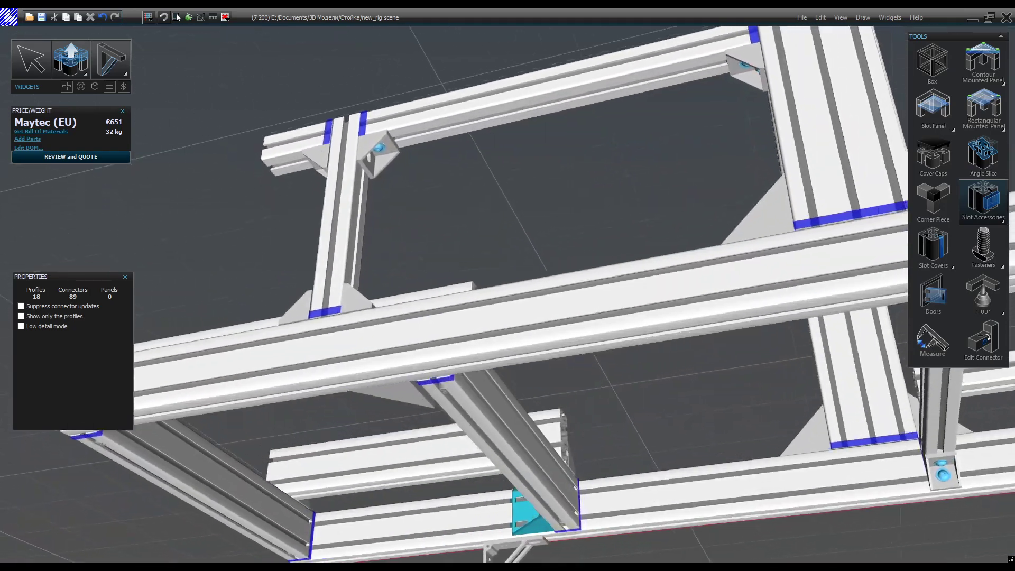
pyautogui.click(338, 539)
pyautogui.moveTo(362, 531); pyautogui.dragTo(108, 544, button='middle')
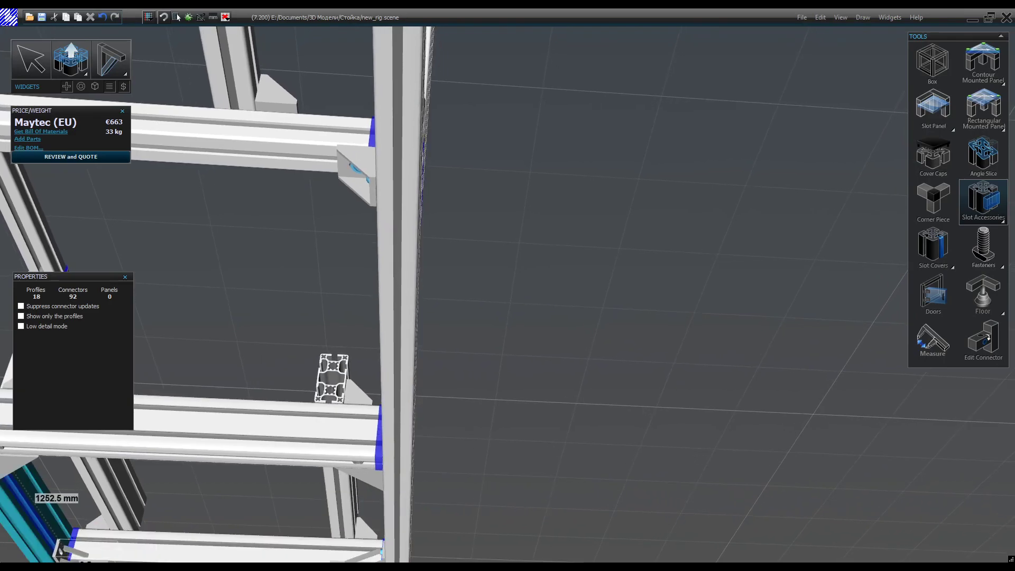
pyautogui.scroll(-5, 138, 513)
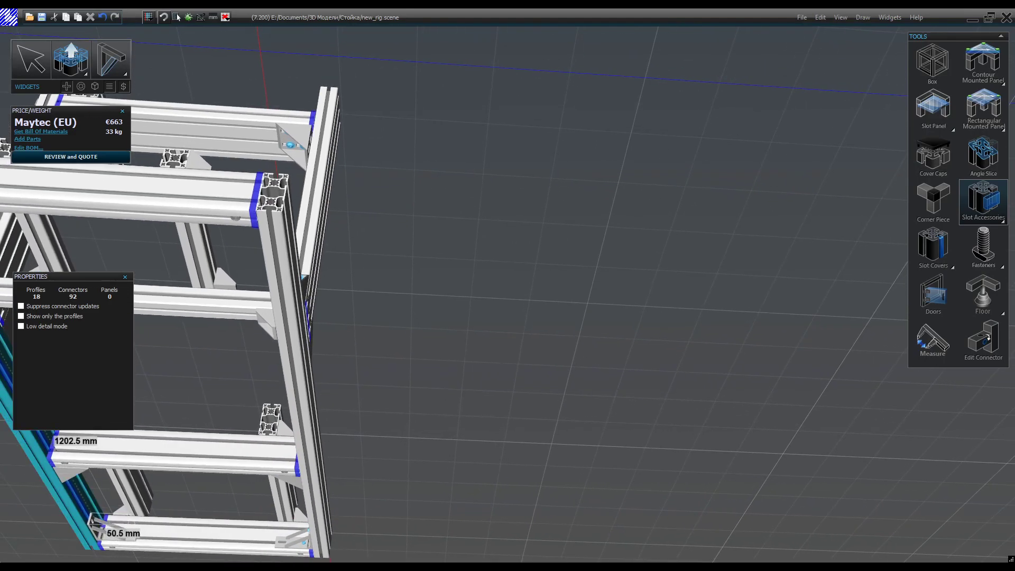
pyautogui.click(105, 528)
pyautogui.moveTo(108, 528); pyautogui.dragTo(359, 455, button='middle')
pyautogui.scroll(-2, 399, 545)
pyautogui.scroll(5, 400, 547)
pyautogui.click(143, 489)
pyautogui.click(357, 458)
pyautogui.press('Escape')
# Rotate the 100x100 gusset in the base frame's end corner and move it about 10 mm along the end profile
pyautogui.click(355, 456)
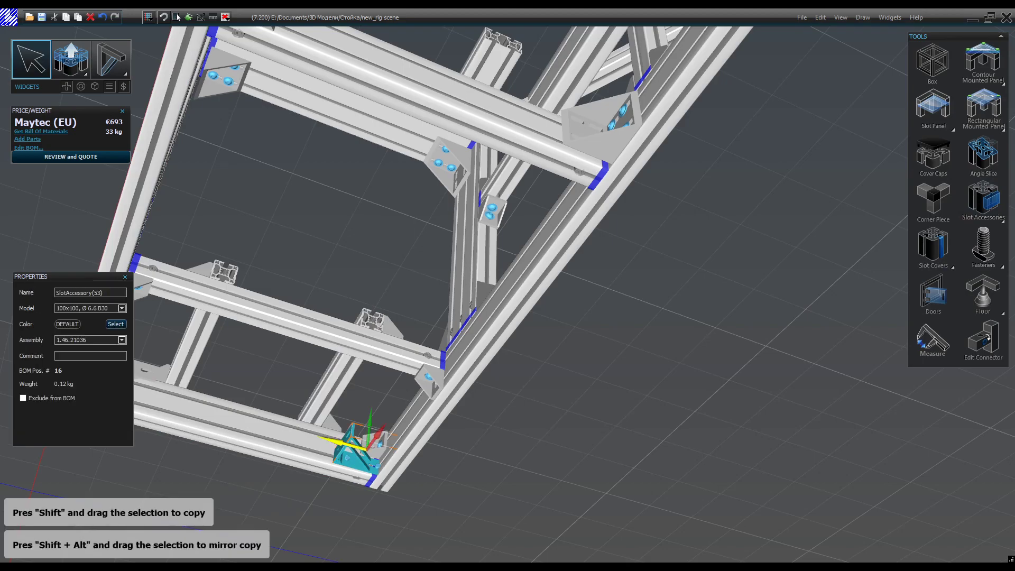
pyautogui.click(355, 456)
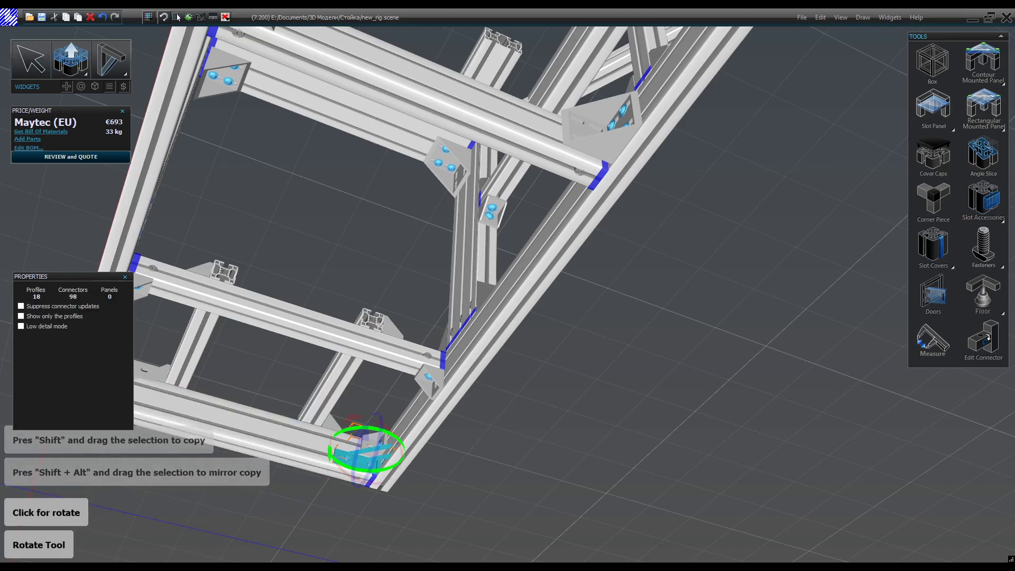
pyautogui.click(330, 453)
pyautogui.moveTo(374, 478); pyautogui.dragTo(434, 456, button='middle')
pyautogui.scroll(3, 435, 457)
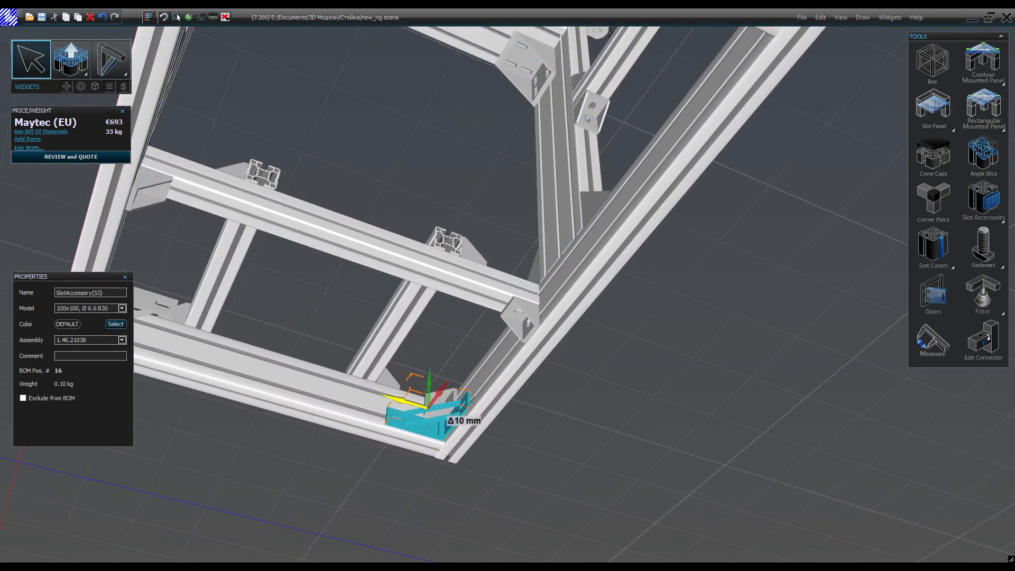
pyautogui.moveTo(404, 401); pyautogui.dragTo(406, 402)
pyautogui.press('Escape')
# Fine-tune the rotated 100x100 gusset's position along the end cross profile so it sits in the frame corner
pyautogui.moveTo(413, 404); pyautogui.dragTo(402, 327, button='middle')
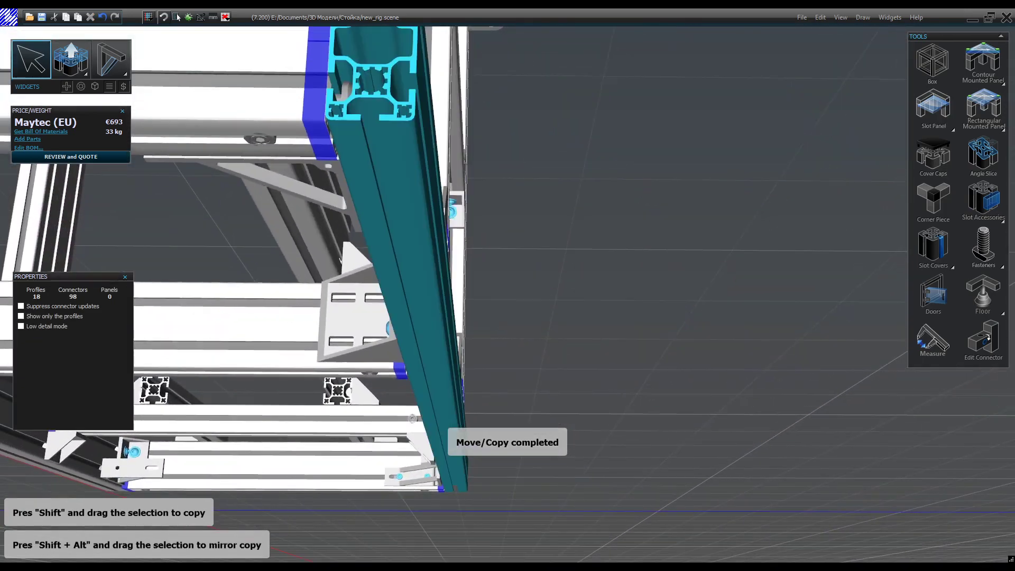
pyautogui.moveTo(423, 459); pyautogui.dragTo(418, 461, button='middle')
pyautogui.click(415, 476)
pyautogui.moveTo(389, 473)
pyautogui.mouseDown()
pyautogui.moveTo(399, 472)
pyautogui.moveTo(391, 472)
pyautogui.mouseUp()
pyautogui.press('Escape')
pyautogui.scroll(2, 423, 467)
pyautogui.moveTo(423, 468); pyautogui.dragTo(373, 450, button='middle')
pyautogui.moveTo(555, 466); pyautogui.dragTo(545, 466, button='middle')
pyautogui.click(541, 468)
pyautogui.moveTo(508, 465); pyautogui.dragTo(497, 466)
pyautogui.click(621, 472)
pyautogui.scroll(-3, 632, 472)
# Rotate the 100x100 gusset at the opposite end of the same cross profile and adjust its position
pyautogui.click(232, 458)
pyautogui.press('r')
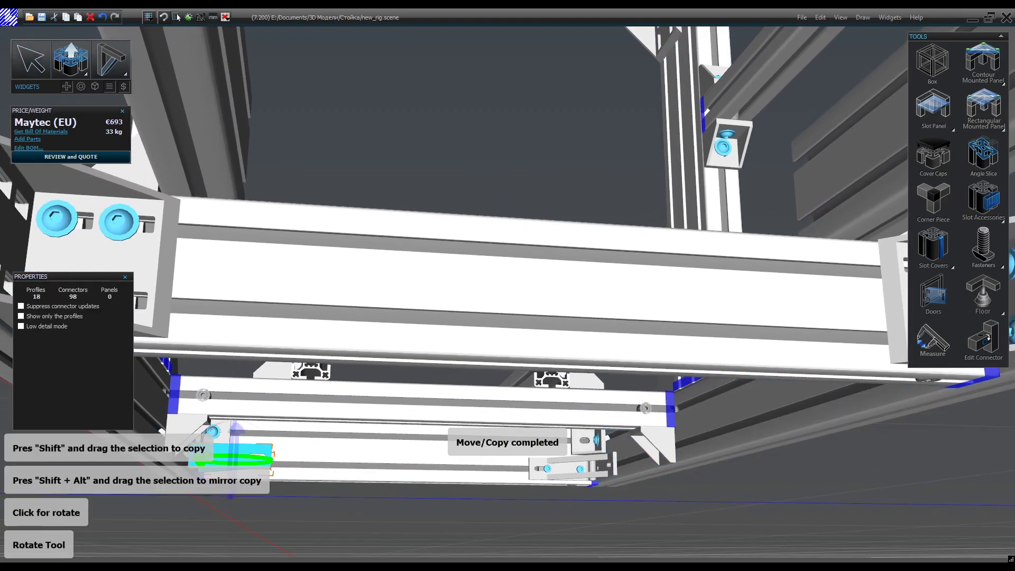
pyautogui.click(248, 462)
pyautogui.click(232, 478)
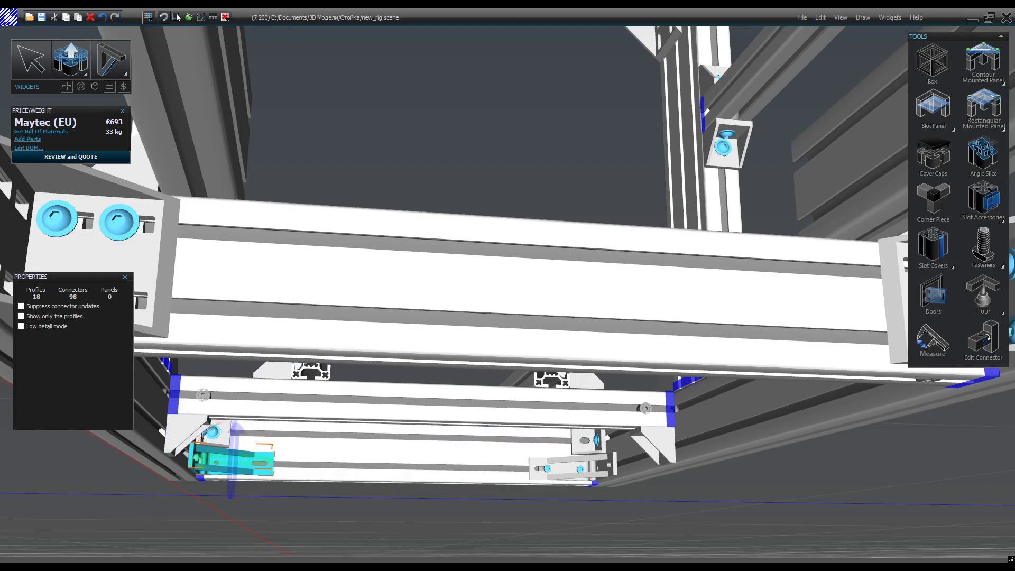
pyautogui.press('Escape')
pyautogui.press('Escape')
pyautogui.click(240, 461)
pyautogui.press('Escape')
pyautogui.scroll(-1, 317, 465)
pyautogui.scroll(5, 317, 465)
pyautogui.moveTo(296, 127); pyautogui.dragTo(299, 158, button='middle')
pyautogui.click(296, 159)
pyautogui.scroll(-2, 391, 182)
pyautogui.moveTo(292, 104)
pyautogui.mouseDown()
pyautogui.moveTo(291, 115)
pyautogui.moveTo(292, 105)
pyautogui.mouseUp()
pyautogui.press('Escape')
# Place a 39x40, nat. gusset directly above the 100x100 gusset in the other inner corner of the base frame
pyautogui.scroll(-2, 379, 312)
pyautogui.scroll(-3, 386, 308)
pyautogui.moveTo(387, 308); pyautogui.dragTo(254, 417, button='middle')
pyautogui.scroll(-8, 528, 288)
pyautogui.scroll(5, 531, 288)
pyautogui.moveTo(531, 288); pyautogui.dragTo(470, 434, button='middle')
pyautogui.scroll(4, 476, 211)
pyautogui.moveTo(476, 212); pyautogui.dragTo(592, 206, button='middle')
pyautogui.scroll(3, 508, 159)
pyautogui.scroll(-4, 508, 212)
pyautogui.scroll(6, 767, 154)
pyautogui.moveTo(687, 211); pyautogui.dragTo(634, 254, button='middle')
pyautogui.scroll(4, 687, 159)
pyautogui.click(983, 202)
pyautogui.click(233, 159)
pyautogui.moveTo(338, 187); pyautogui.dragTo(500, 230, button='middle')
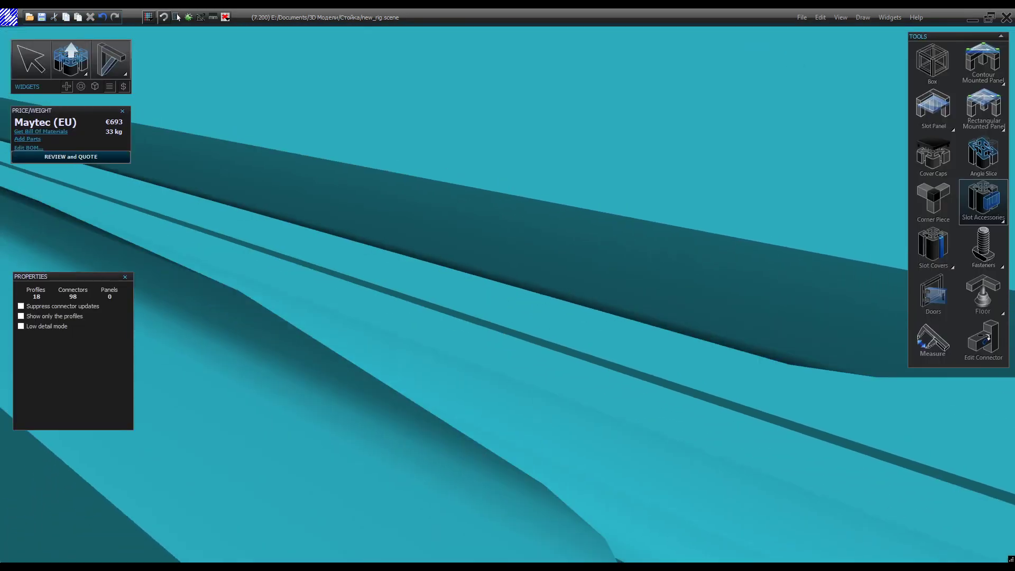
pyautogui.scroll(-8, 503, 231)
pyautogui.scroll(-3, 510, 225)
pyautogui.scroll(7, 629, 210)
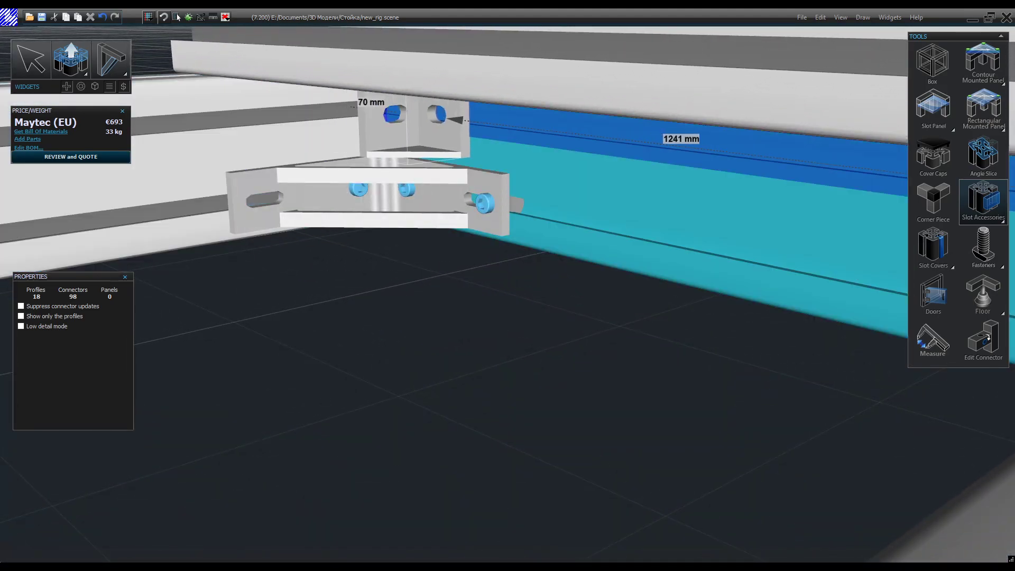
pyautogui.moveTo(370, 198); pyautogui.dragTo(441, 191, button='middle')
pyautogui.click(319, 126)
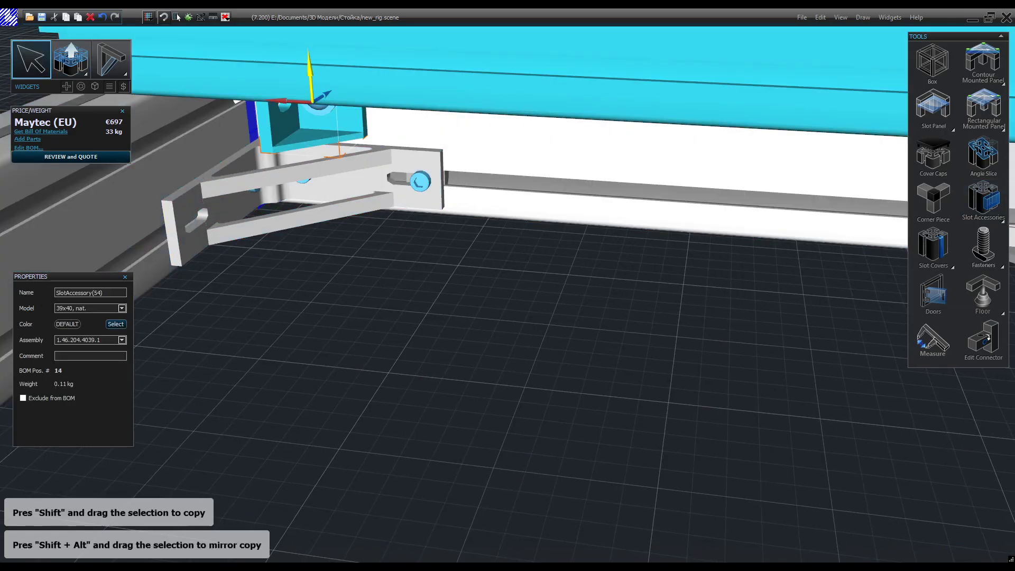
pyautogui.press('Escape')
pyautogui.moveTo(317, 132); pyautogui.dragTo(267, 132, button='middle')
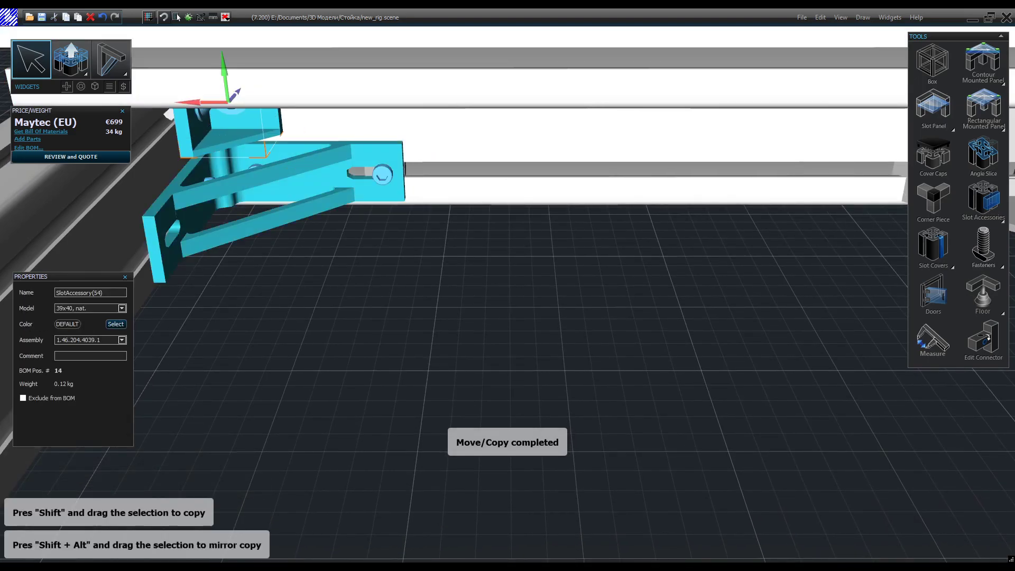
# Fit cover caps on the tall uprights' tops and on the open ends of the base frame and its rails
pyautogui.click(176, 17)
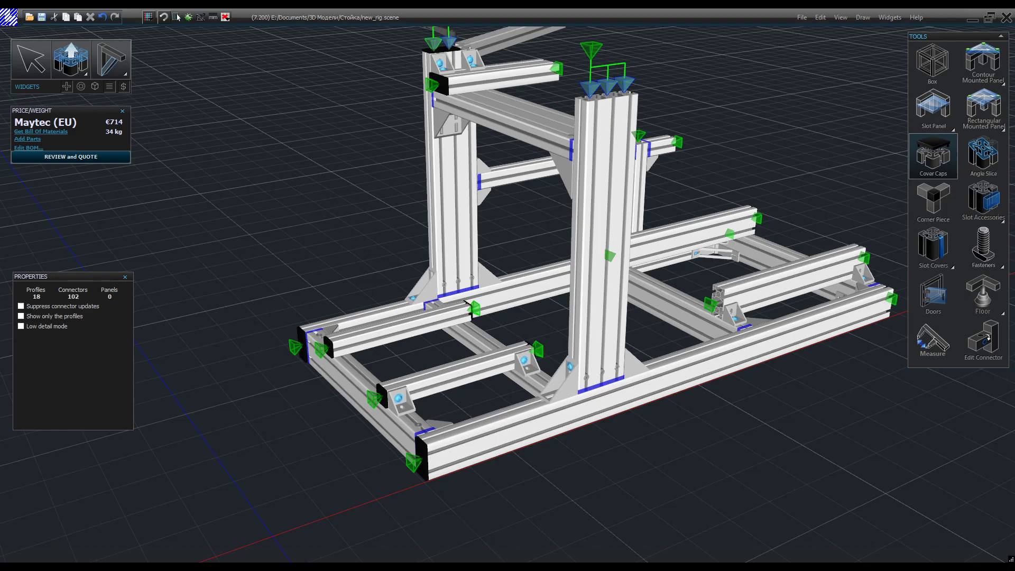
pyautogui.click(177, 18)
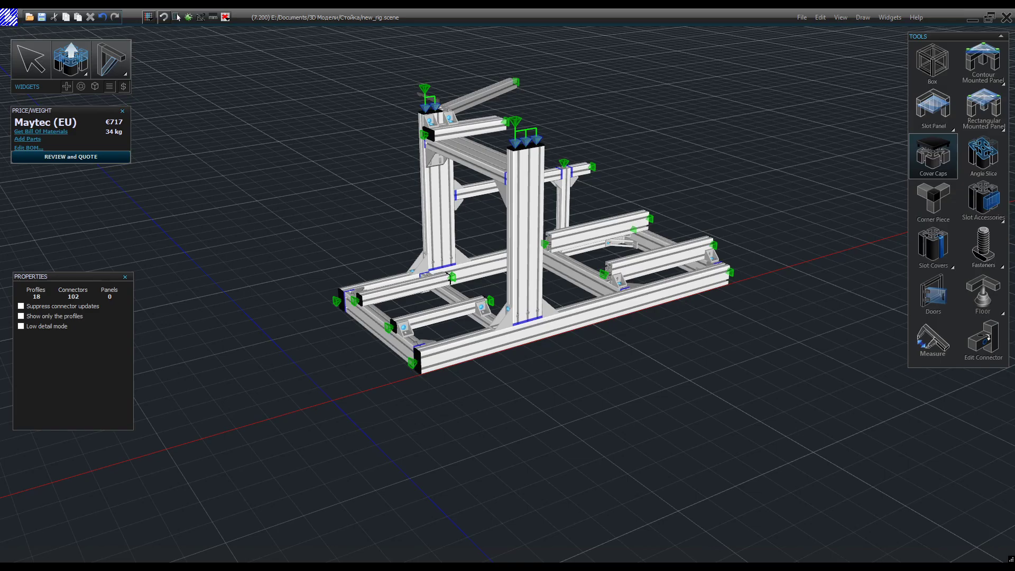
pyautogui.scroll(5, 671, 210)
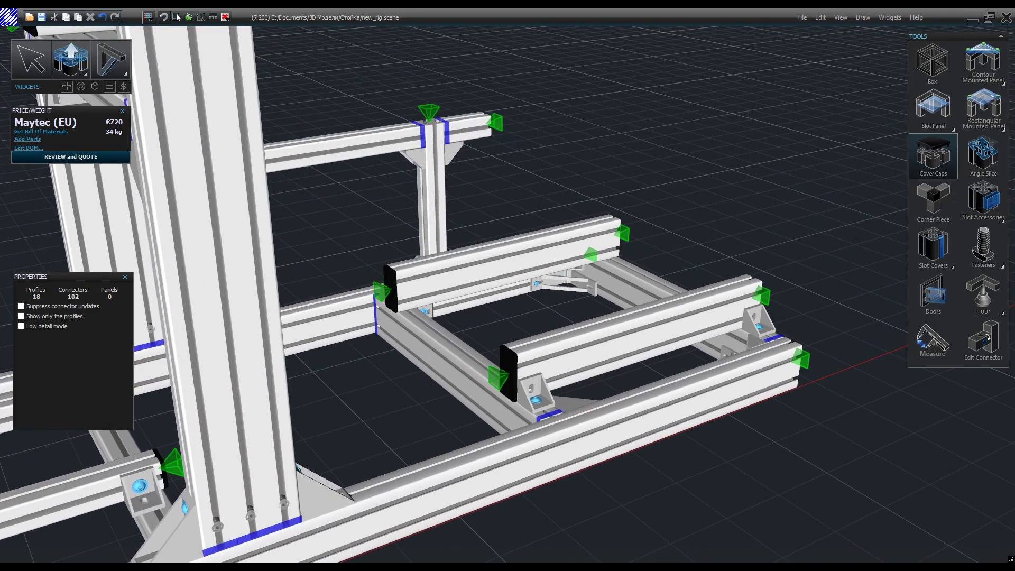
pyautogui.scroll(-3, 339, 407)
pyautogui.moveTo(529, 327); pyautogui.dragTo(349, 323, button='middle')
pyautogui.scroll(4, 634, 296)
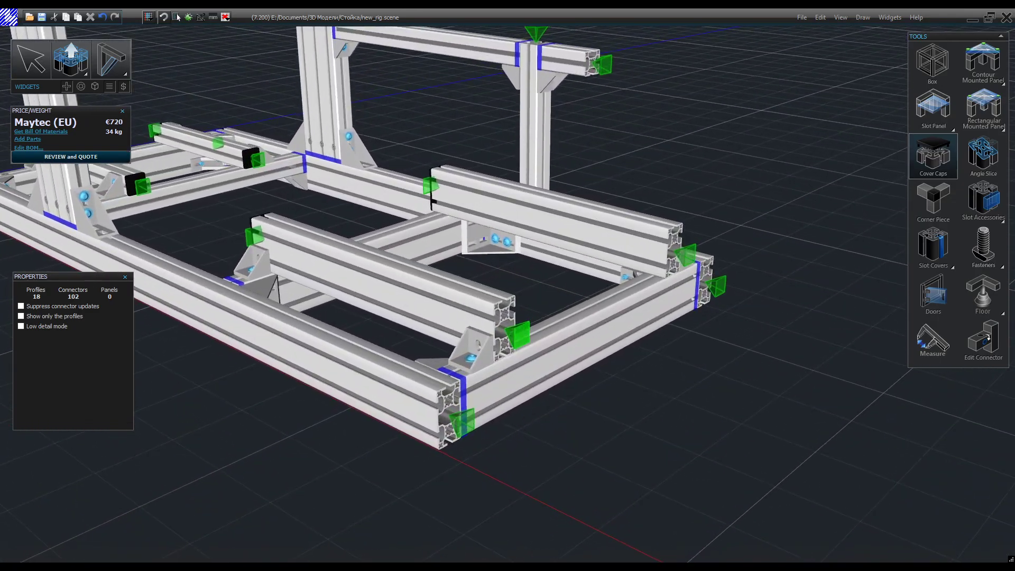
pyautogui.click(687, 255)
pyautogui.scroll(-2, 666, 233)
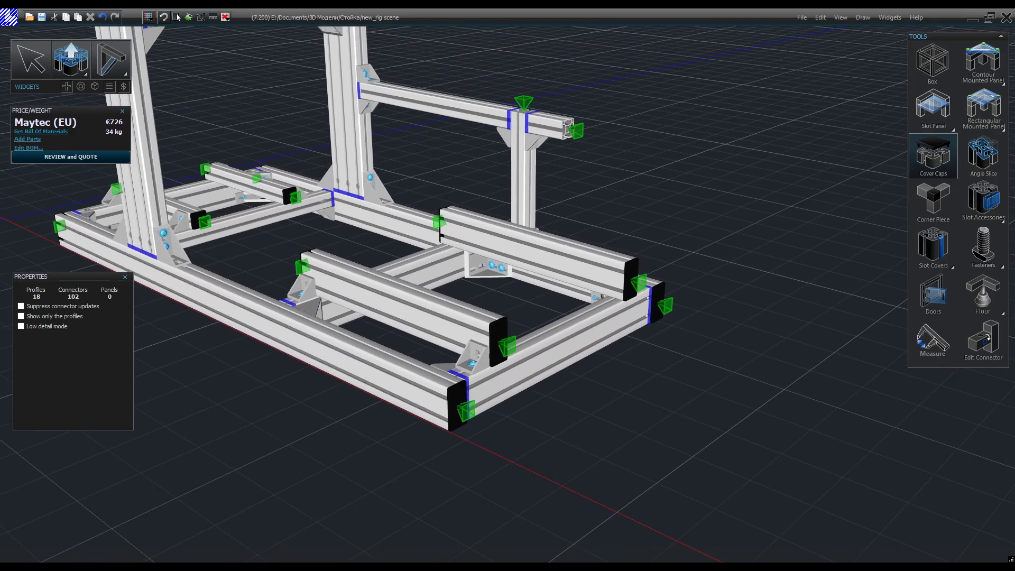
# Fit cover caps on the mid-height beam's free end, the short post's top and the upper side arm's free end
pyautogui.scroll(5, 577, 108)
pyautogui.click(589, 211)
pyautogui.click(360, 77)
pyautogui.scroll(-4, 365, 84)
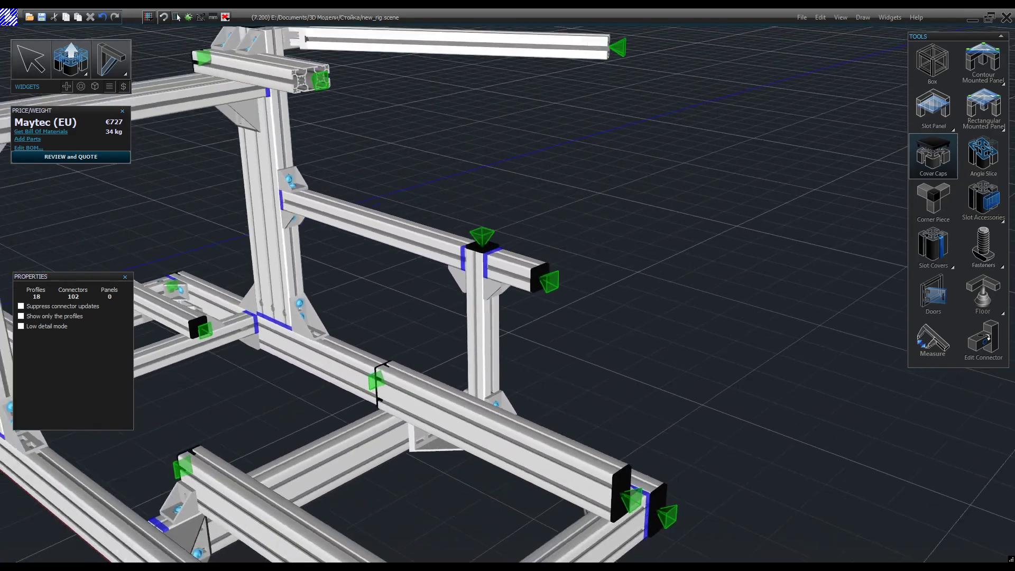
pyautogui.scroll(5, 280, 196)
pyautogui.click(250, 258)
pyautogui.scroll(-4, 251, 258)
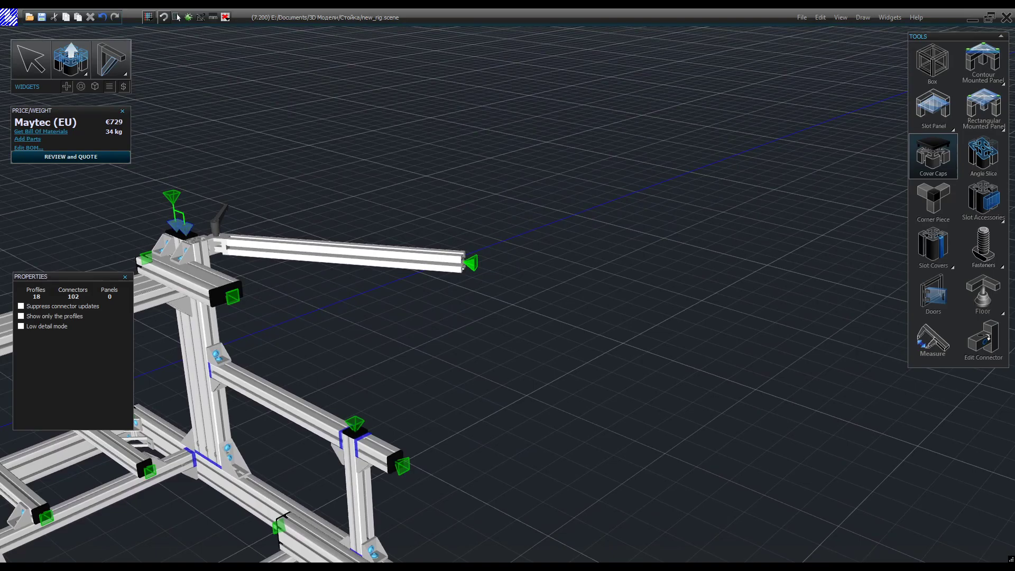
# Fit a cover cap on the free end of the swivelling arm
pyautogui.scroll(-4, 339, 296)
pyautogui.scroll(5, 439, 222)
pyautogui.scroll(2, 370, 492)
pyautogui.scroll(-5, 401, 407)
pyautogui.moveTo(490, 399); pyautogui.dragTo(661, 370, button='middle')
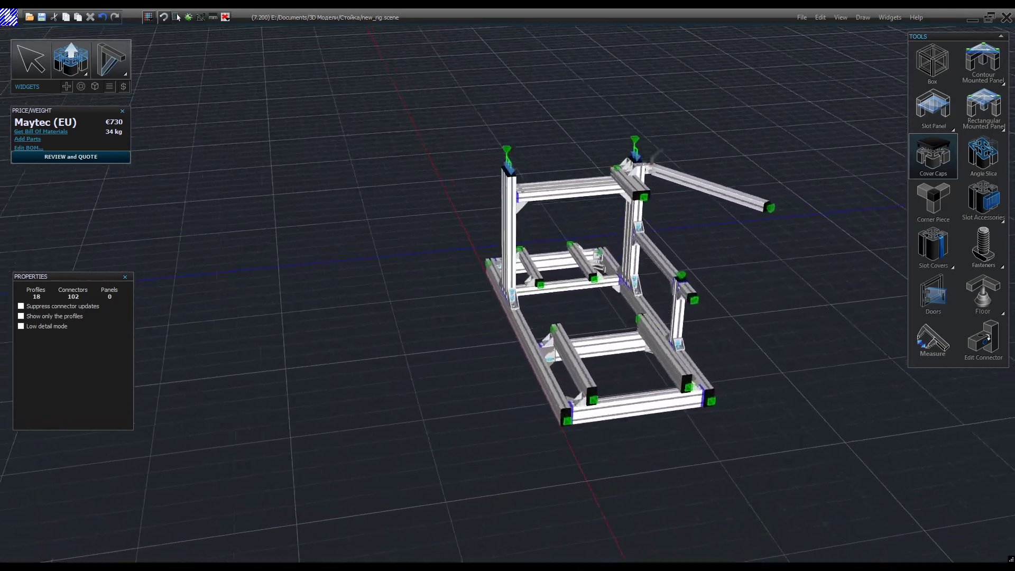
pyautogui.scroll(4, 661, 370)
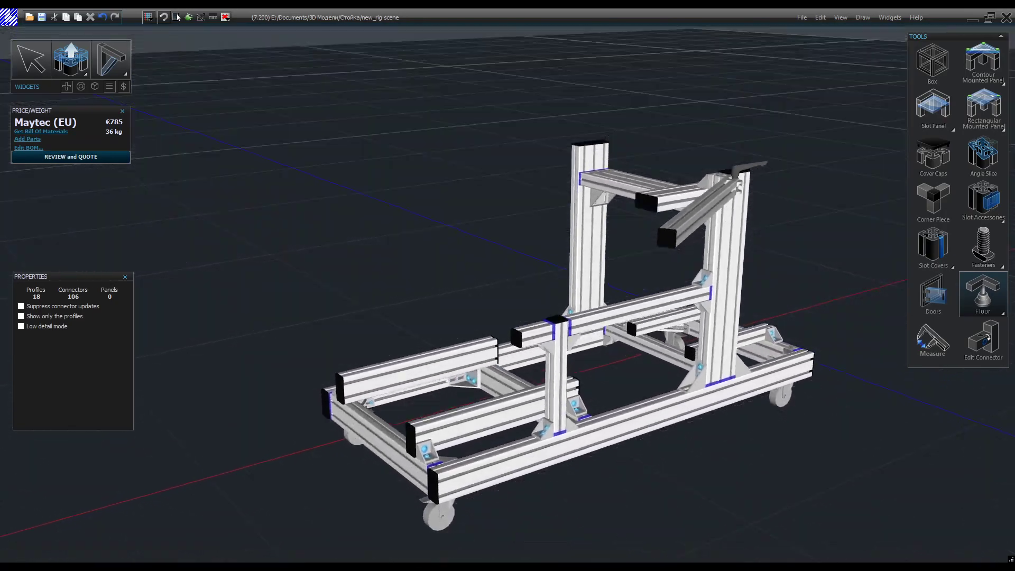
# Save the scene under the file name Pikabu in the current folder
pyautogui.click(802, 18)
pyautogui.click(817, 51)
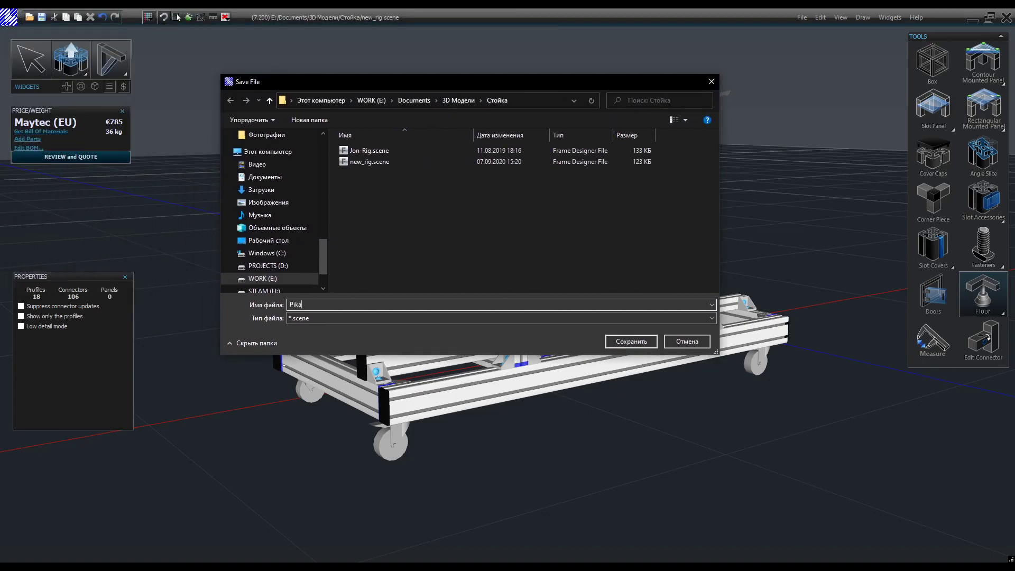
pyautogui.write('Pikabu')
pyautogui.press('Return')
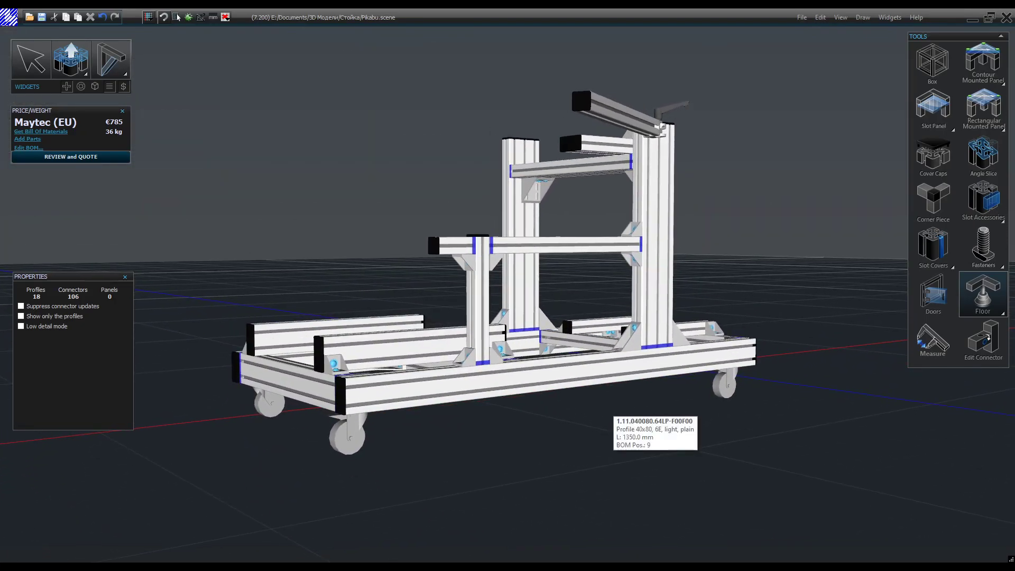
pyautogui.click(802, 18)
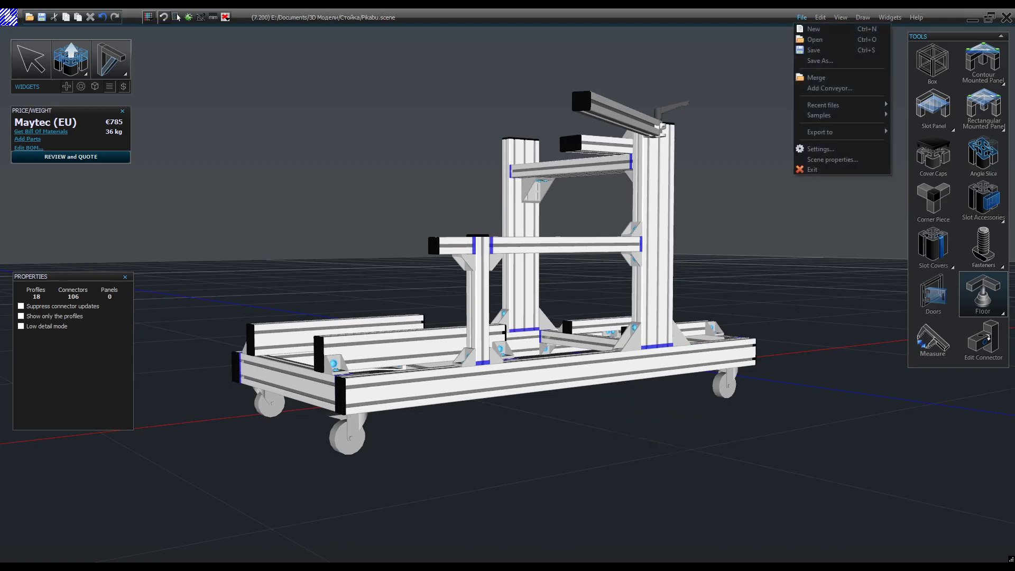
pyautogui.moveTo(824, 132)
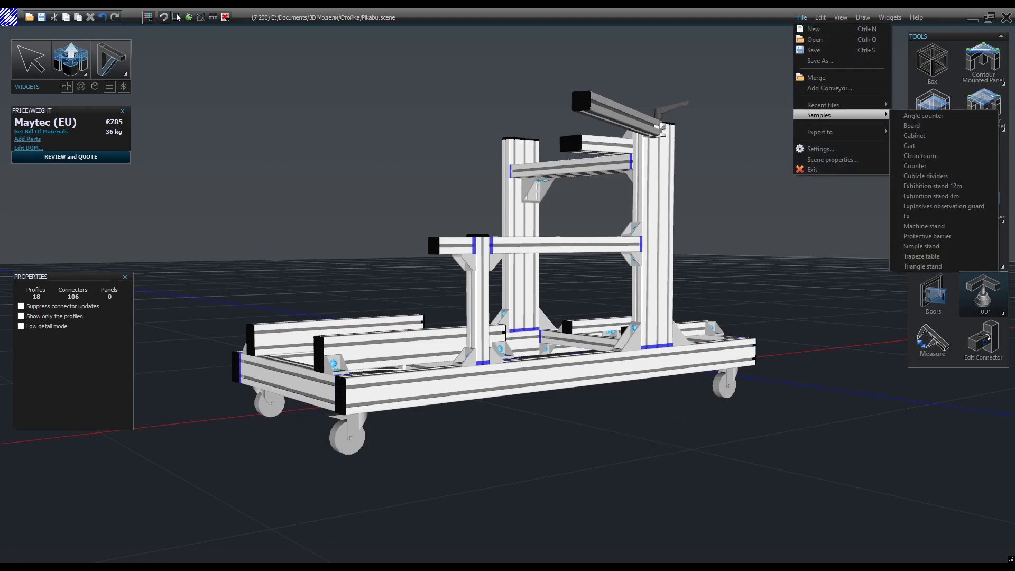
pyautogui.click(338, 153)
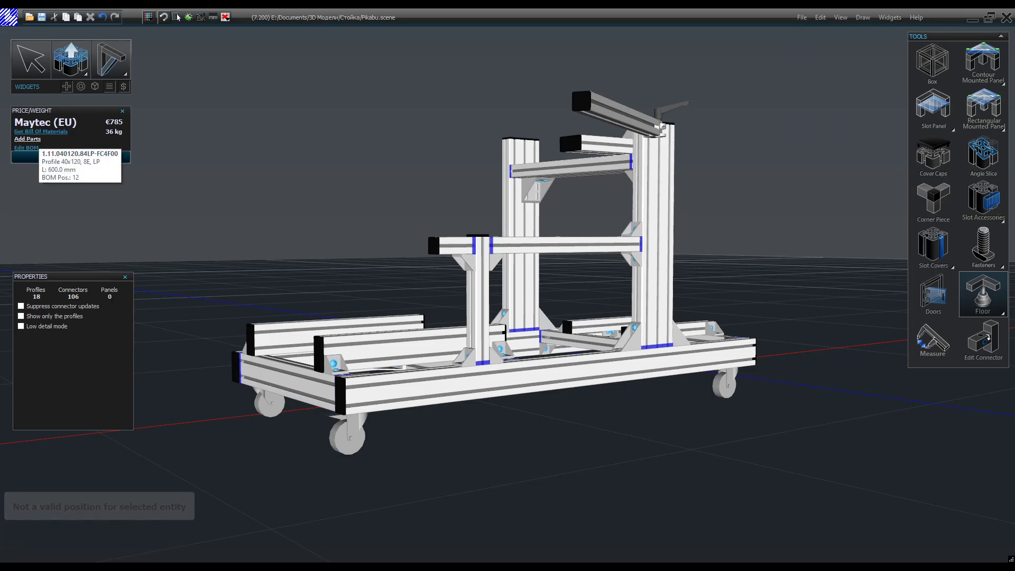
# Export the full-scope bill of materials with pricing as a PDF named bill in the current folder
pyautogui.click(41, 131)
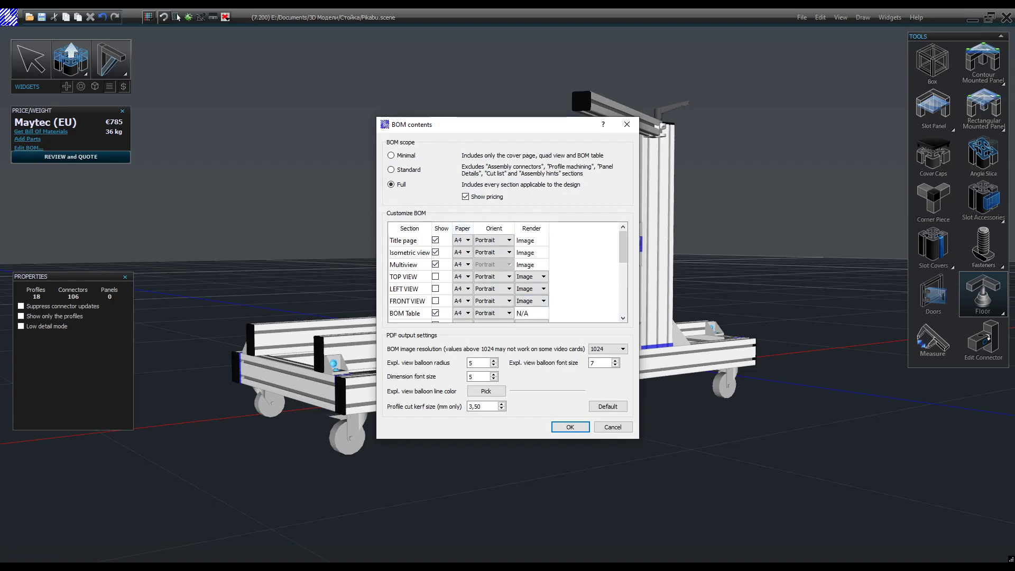
pyautogui.scroll(-5, 505, 278)
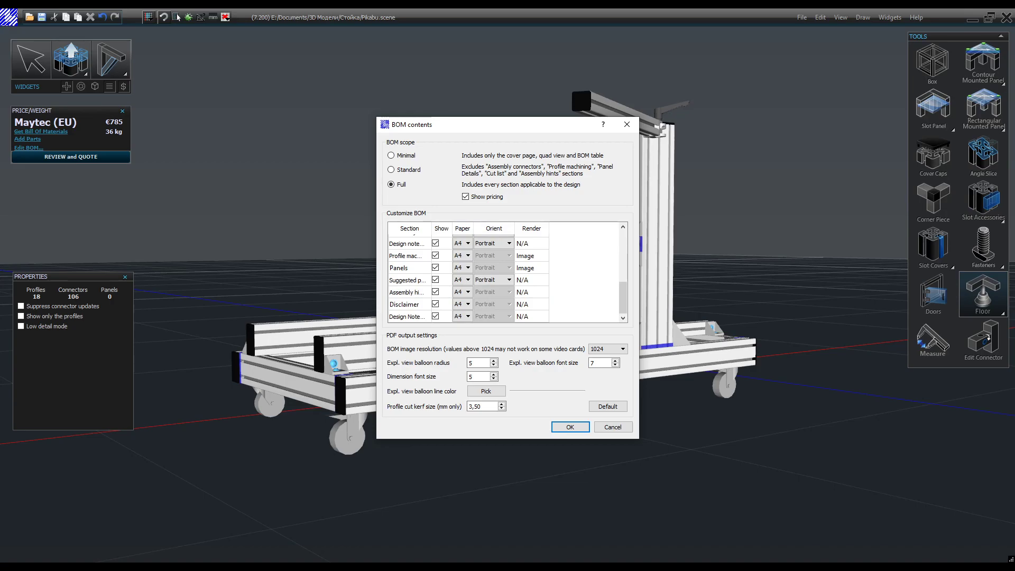
pyautogui.scroll(5, 505, 278)
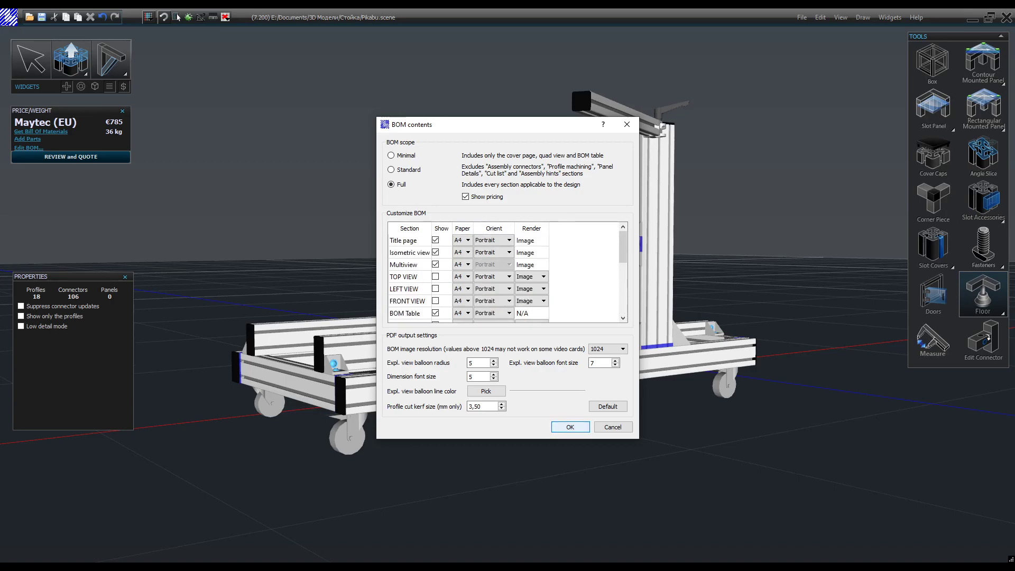
pyautogui.click(570, 427)
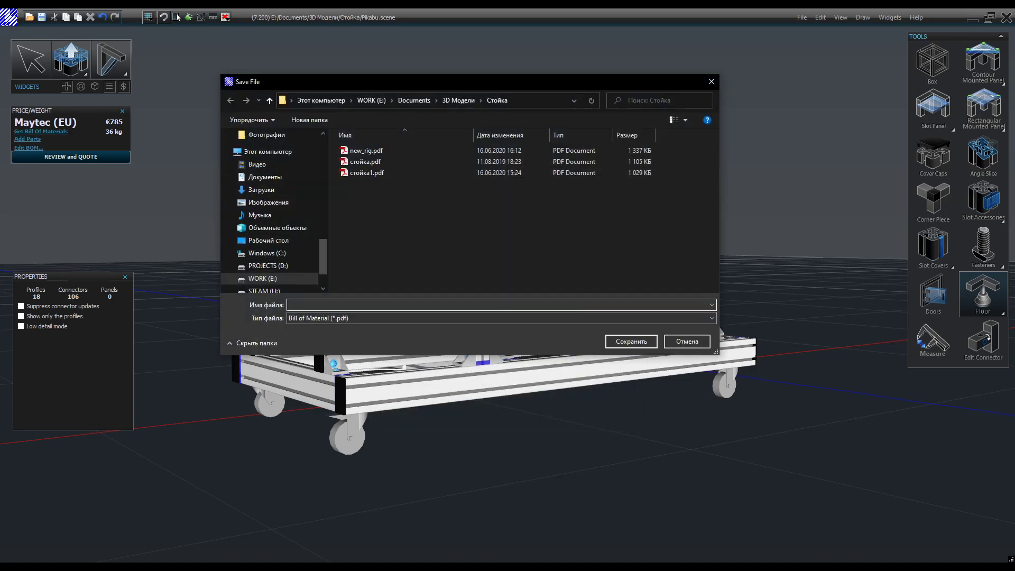
pyautogui.write('bill')
pyautogui.press('Return')
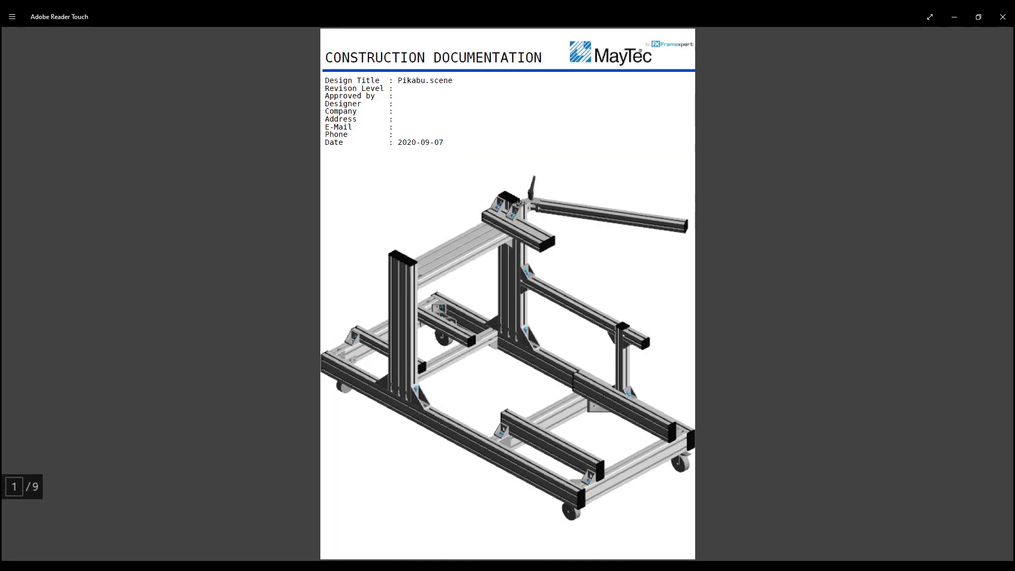
# Review the exported construction documentation page by page, including the isometric view, multiview, exploded view, assembly list and assembly hints
pyautogui.scroll(-1, 508, 294)
pyautogui.scroll(-1, 507, 294)
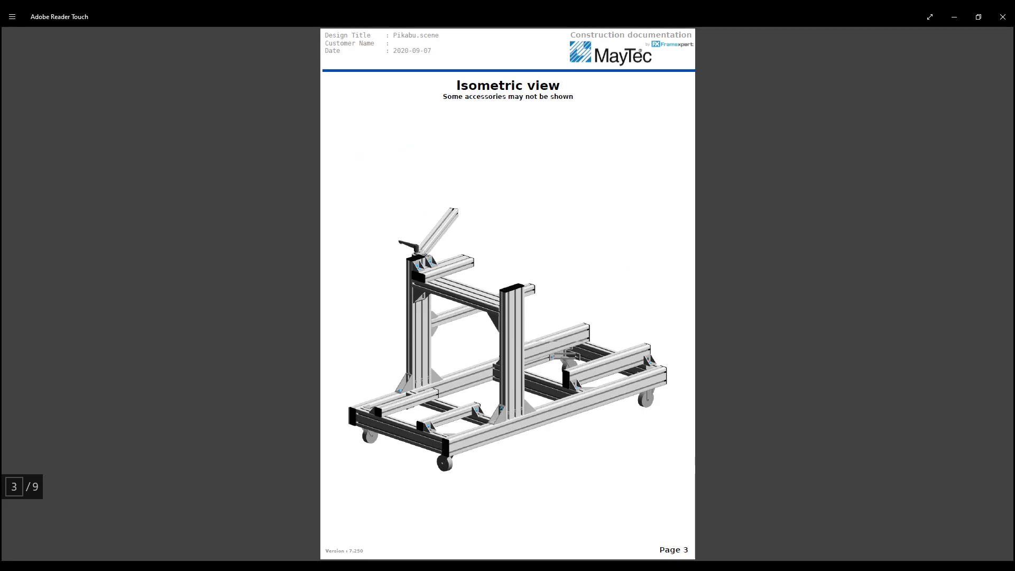
pyautogui.scroll(-1, 507, 294)
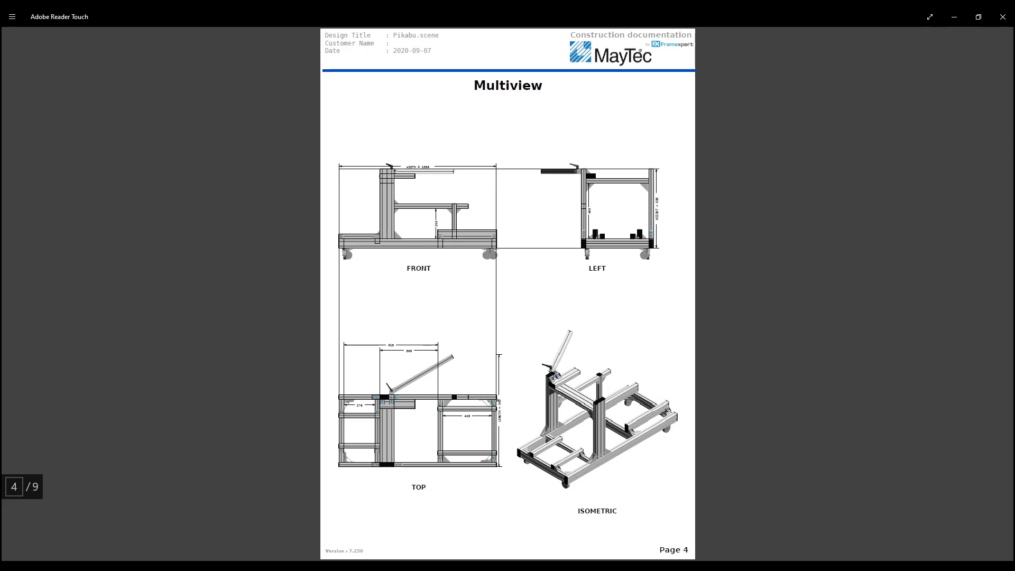
pyautogui.scroll(-1, 507, 294)
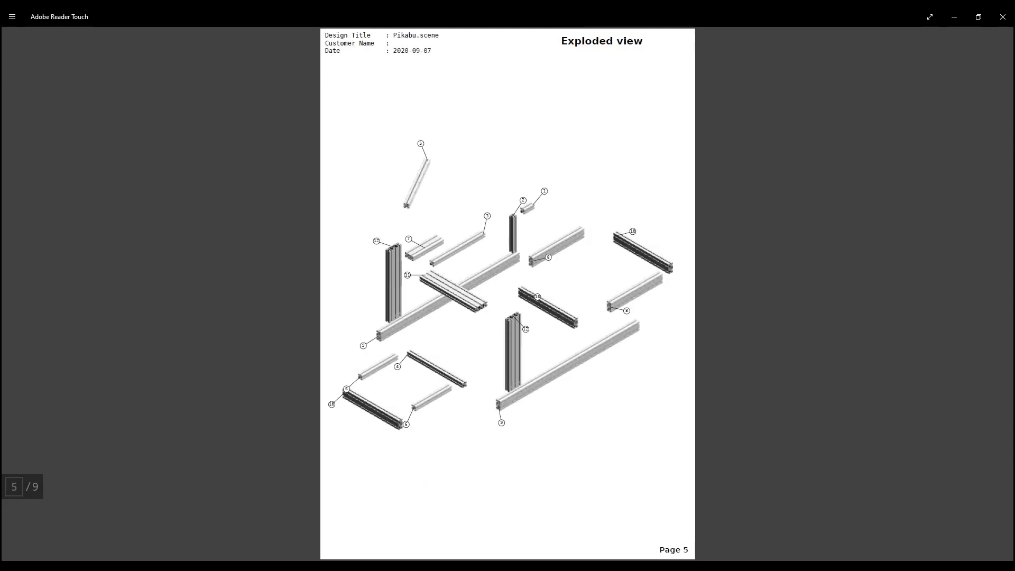
pyautogui.scroll(-1, 507, 294)
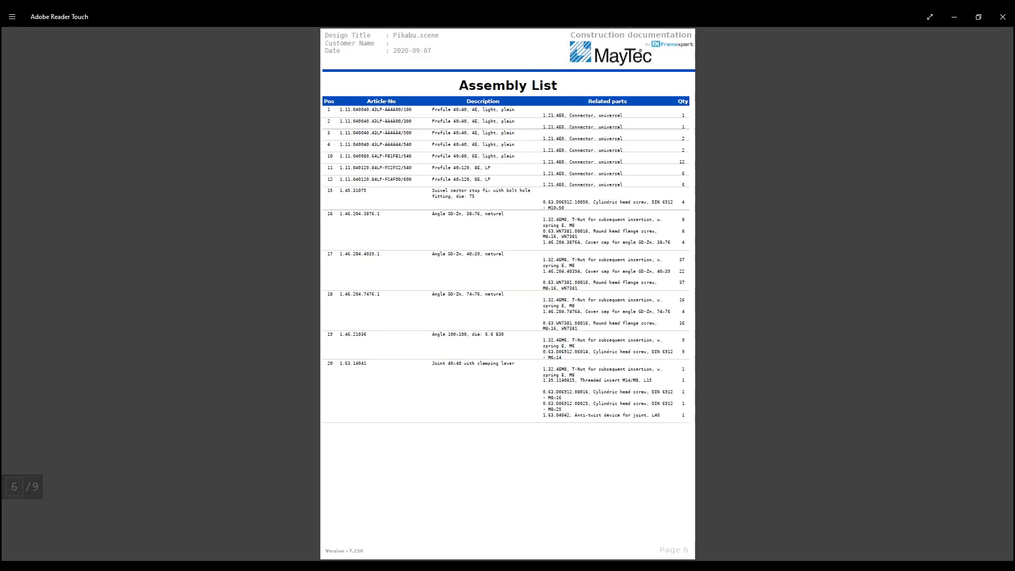
pyautogui.scroll(-1, 508, 293)
pyautogui.scroll(-1, 508, 294)
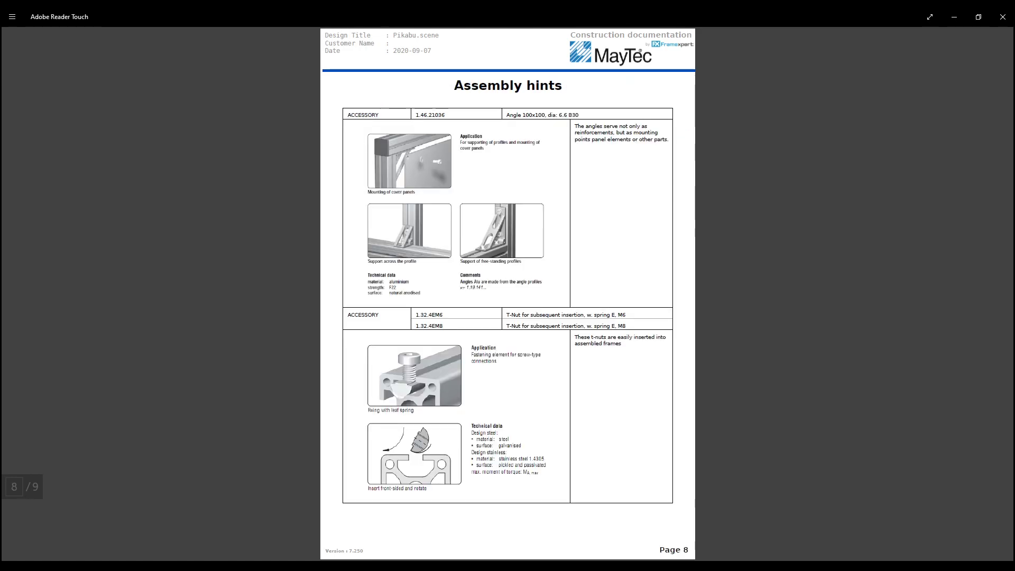
pyautogui.scroll(-1, 508, 294)
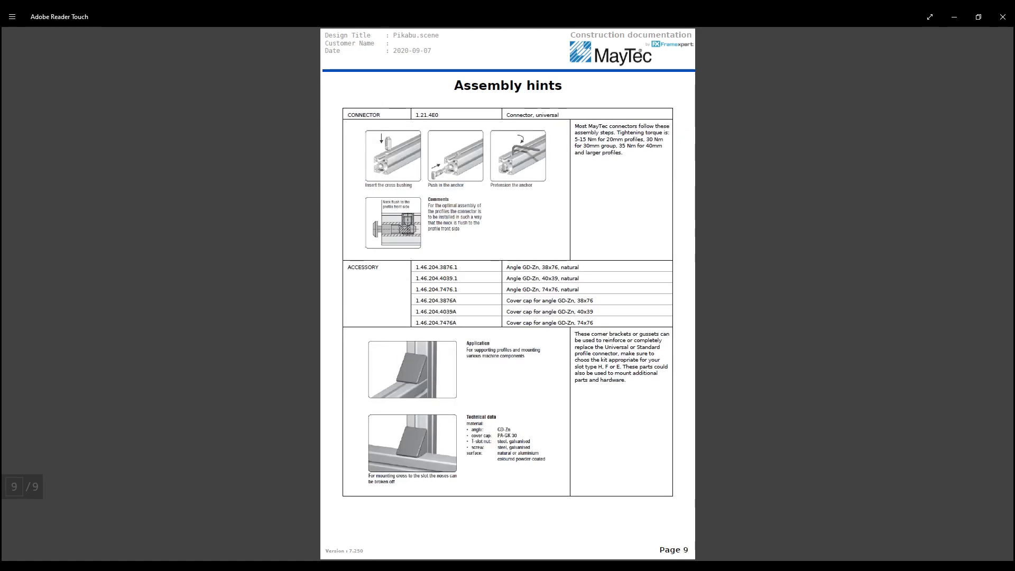